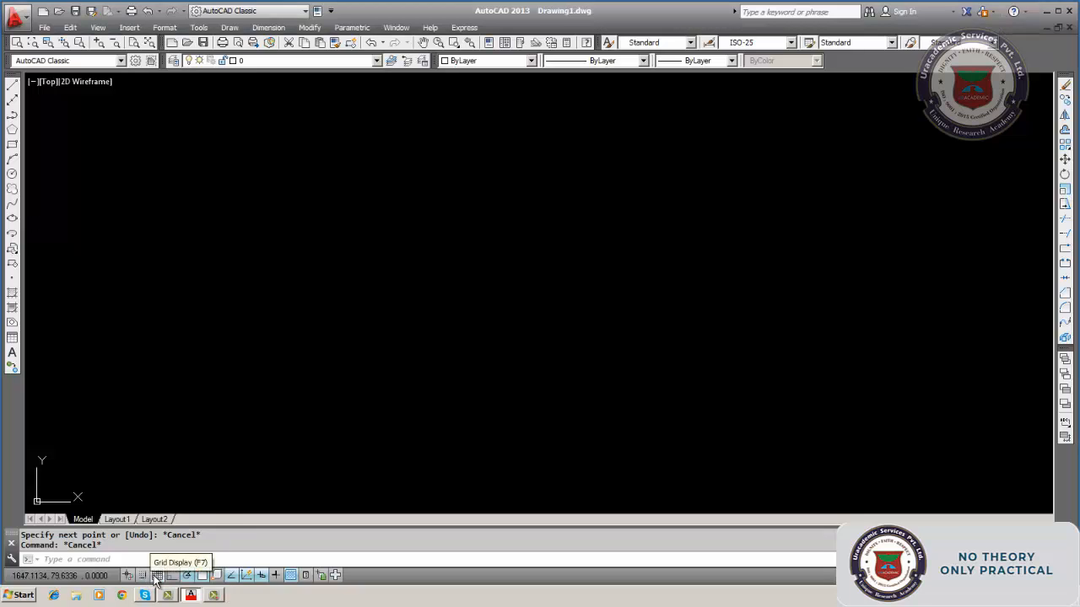
# Toggle grid display and snap mode on and off, leaving both off, and turn polar tracking off.
pyautogui.click(154, 579)
pyautogui.click(156, 580)
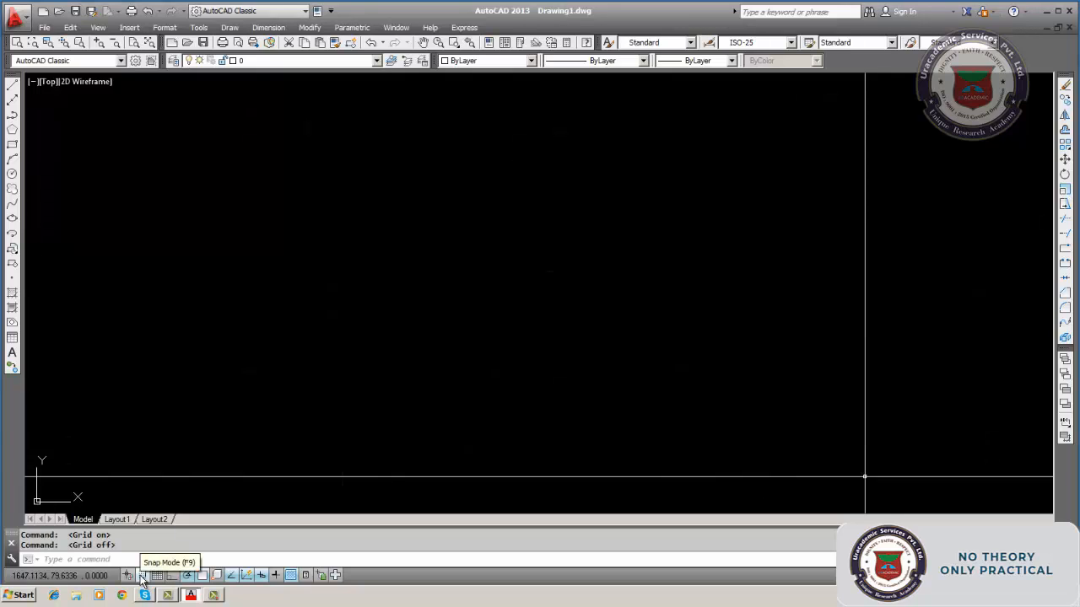
pyautogui.click(142, 577)
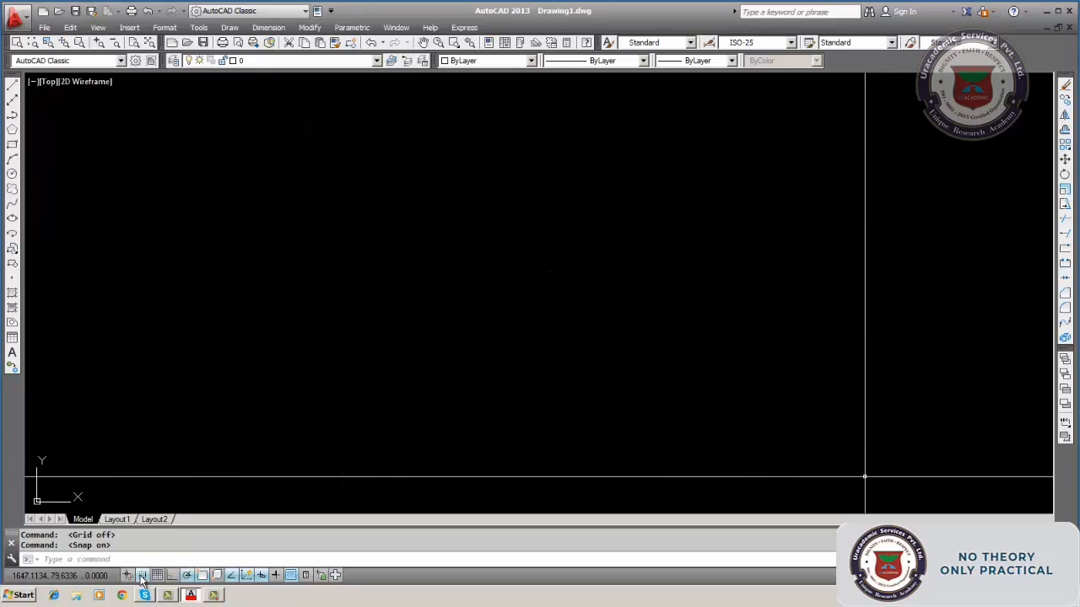
pyautogui.click(142, 578)
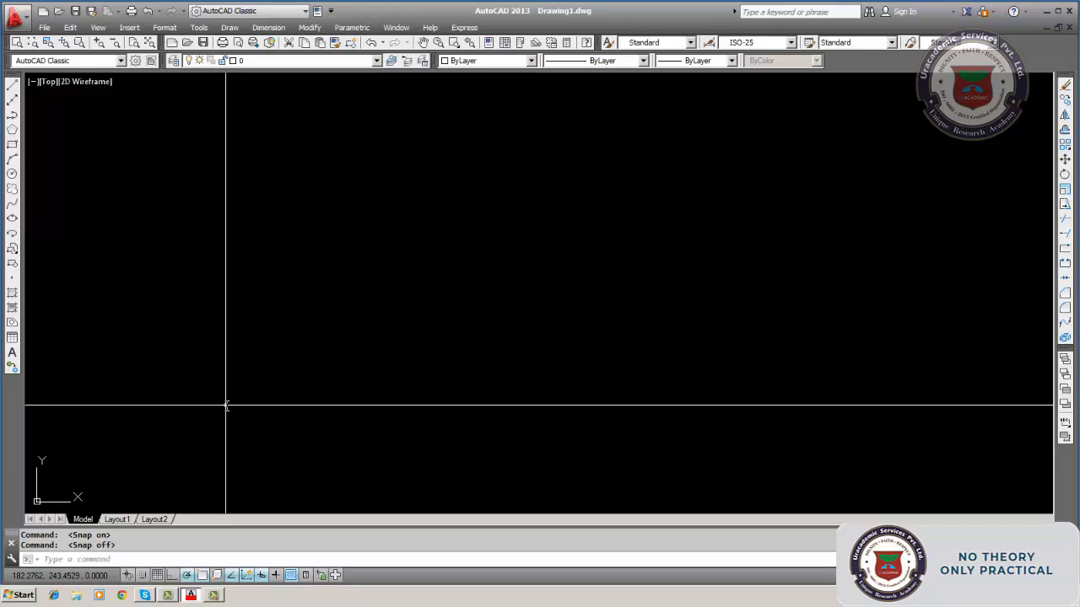
pyautogui.click(189, 577)
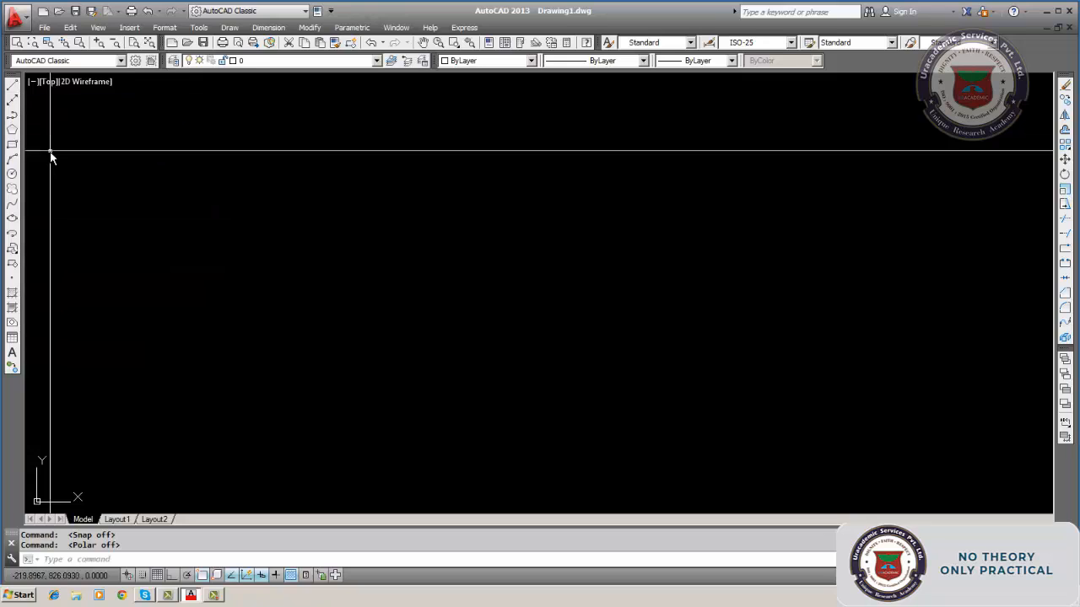
pyautogui.click(144, 557)
pyautogui.write('LINE')
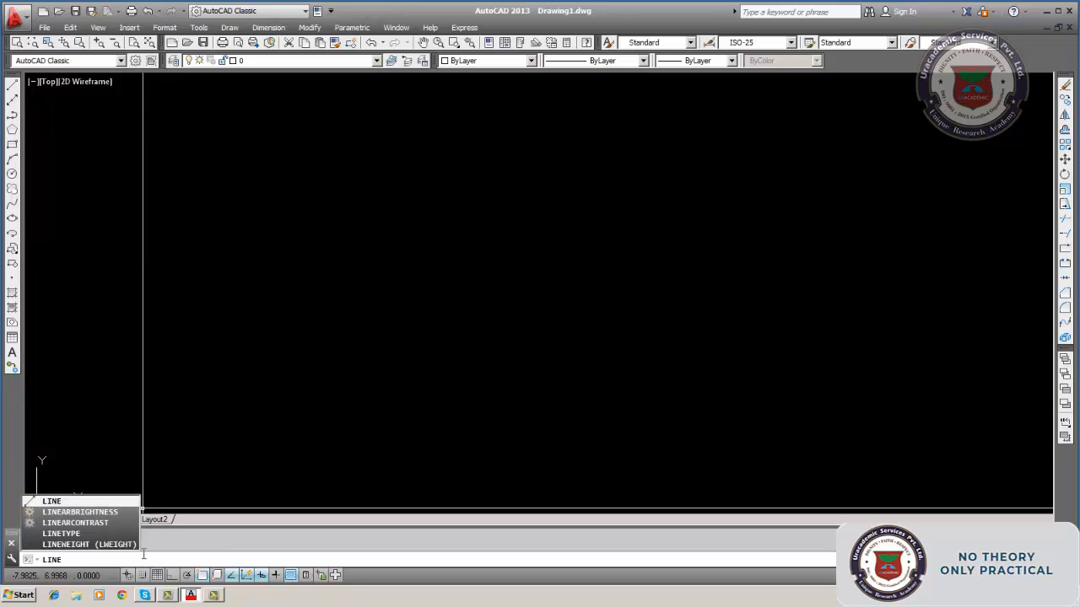
pyautogui.press('F9')
pyautogui.press('F10')
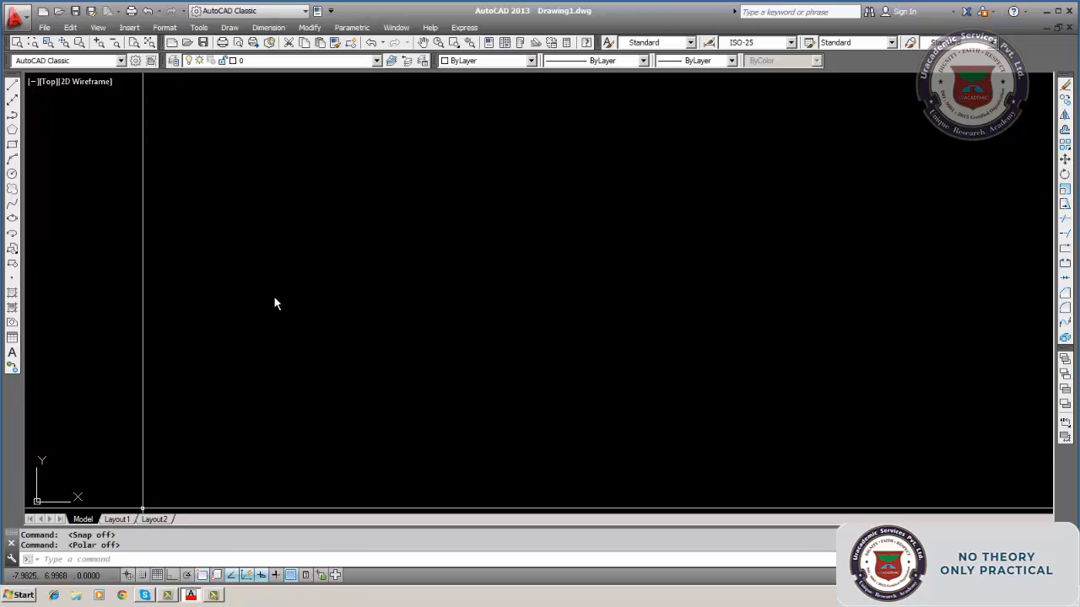
pyautogui.click(12, 88)
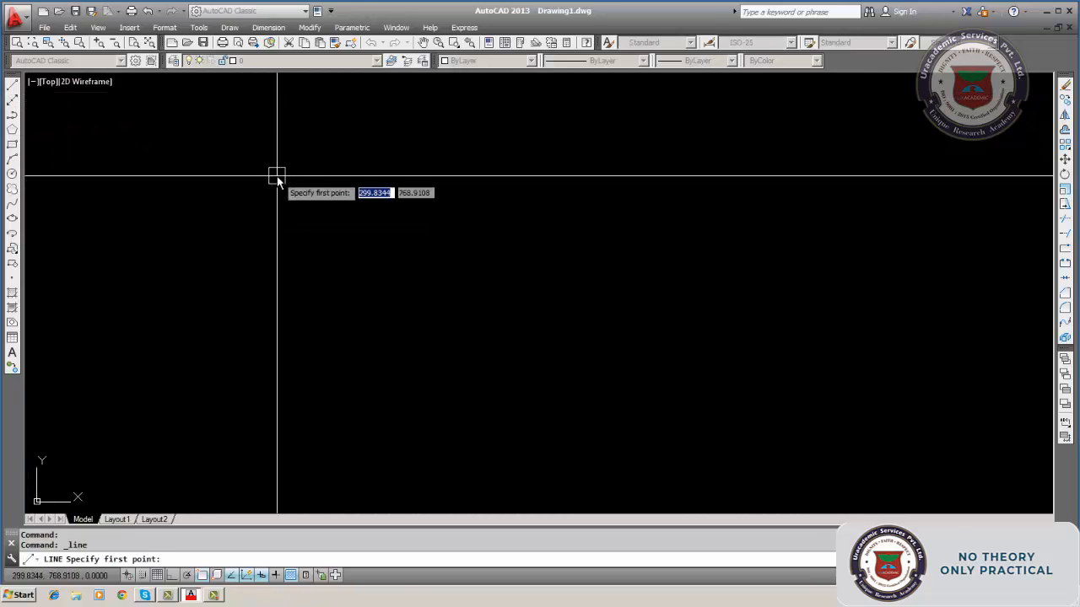
pyautogui.press('Escape')
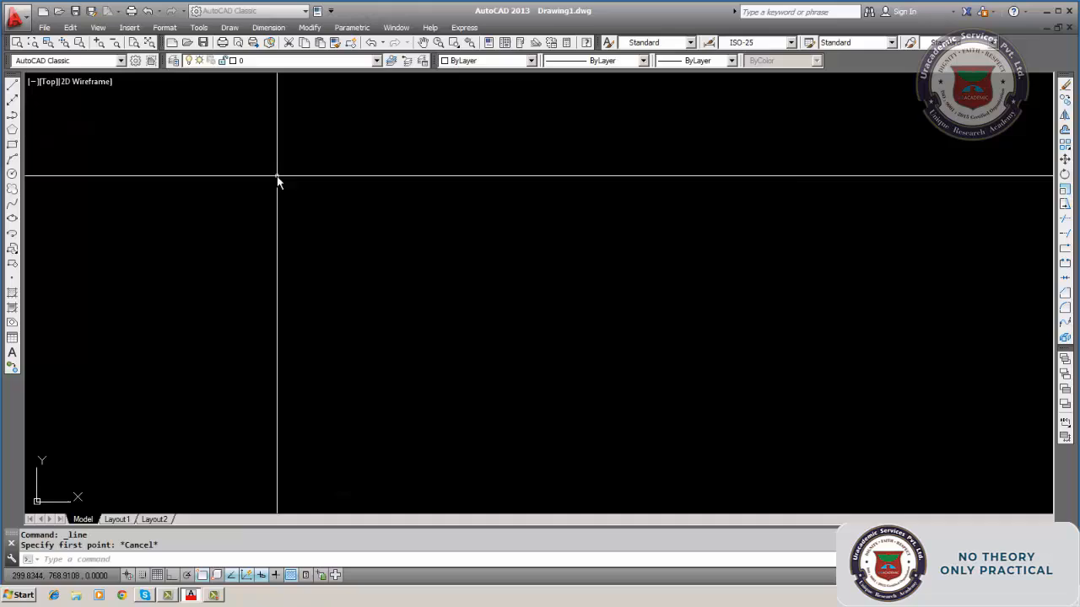
pyautogui.click(234, 30)
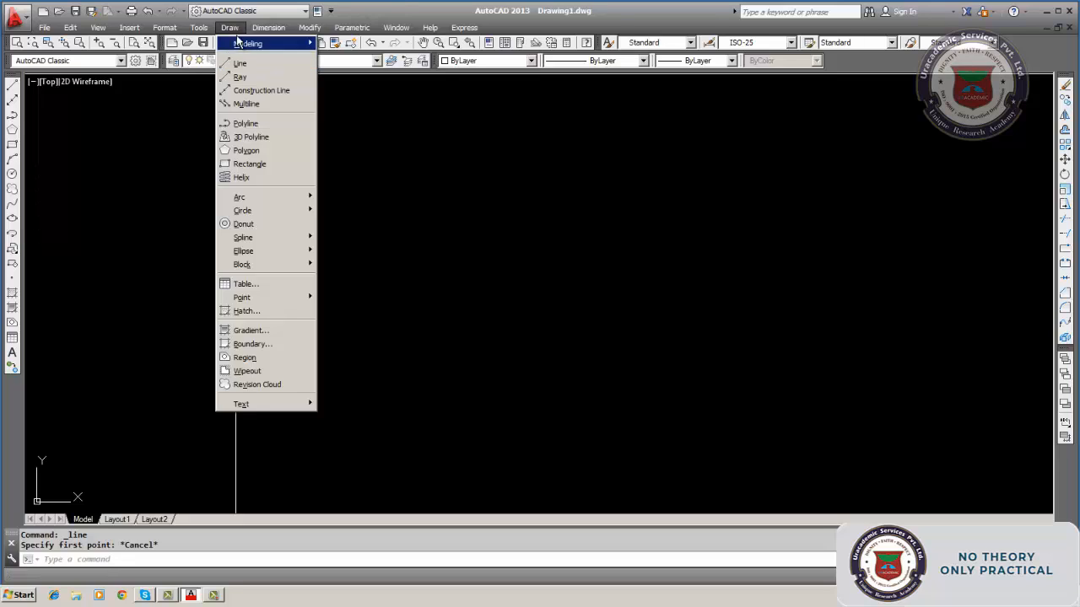
# Try to start a line from the absolute coordinate 20,30.
pyautogui.click(13, 87)
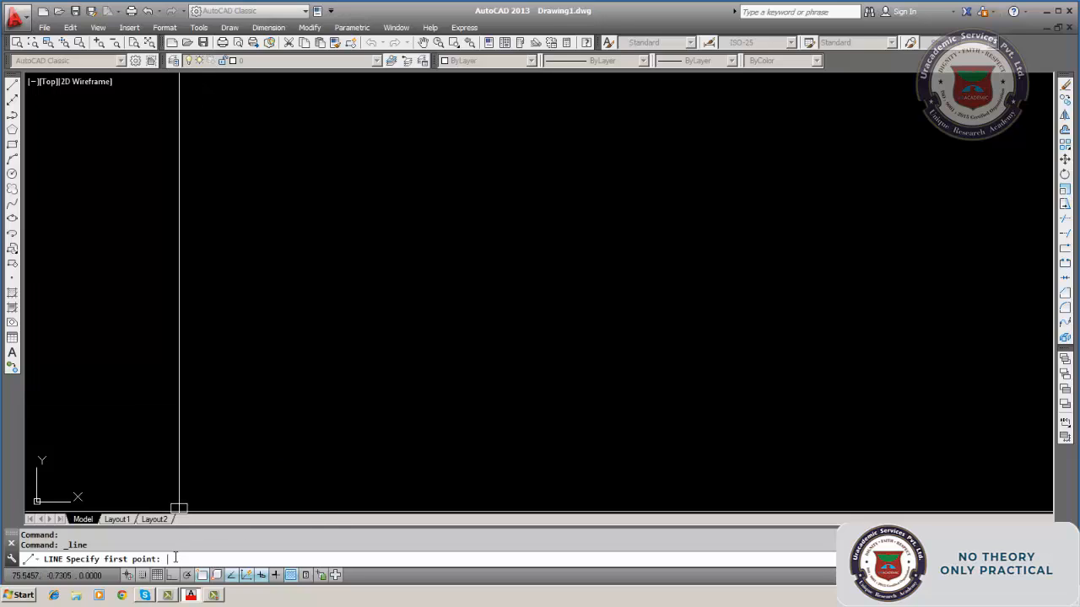
pyautogui.write('20,30')
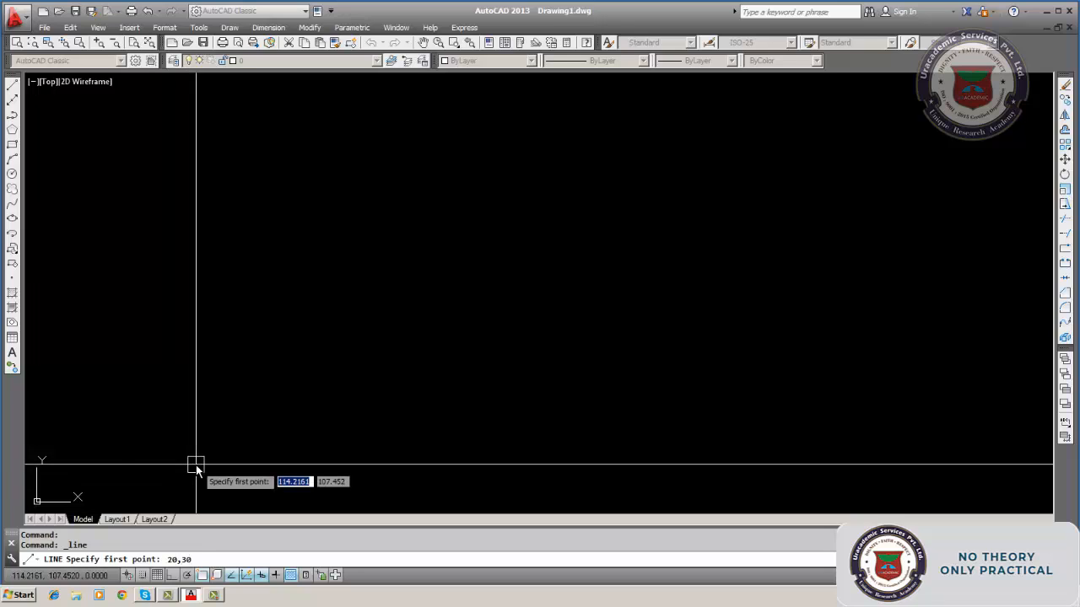
pyautogui.press('Return')
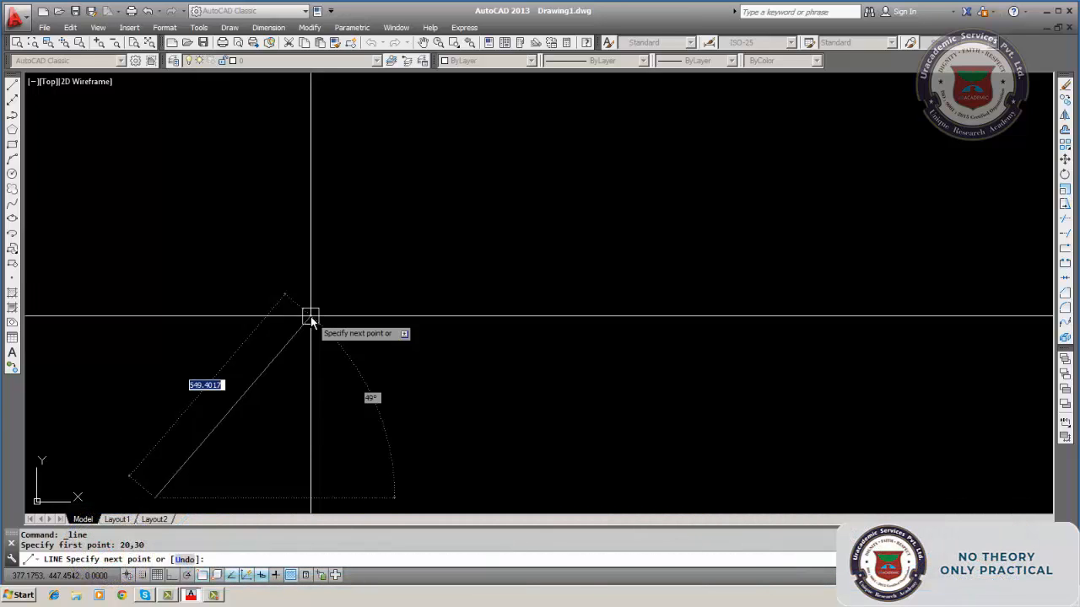
pyautogui.press('Escape')
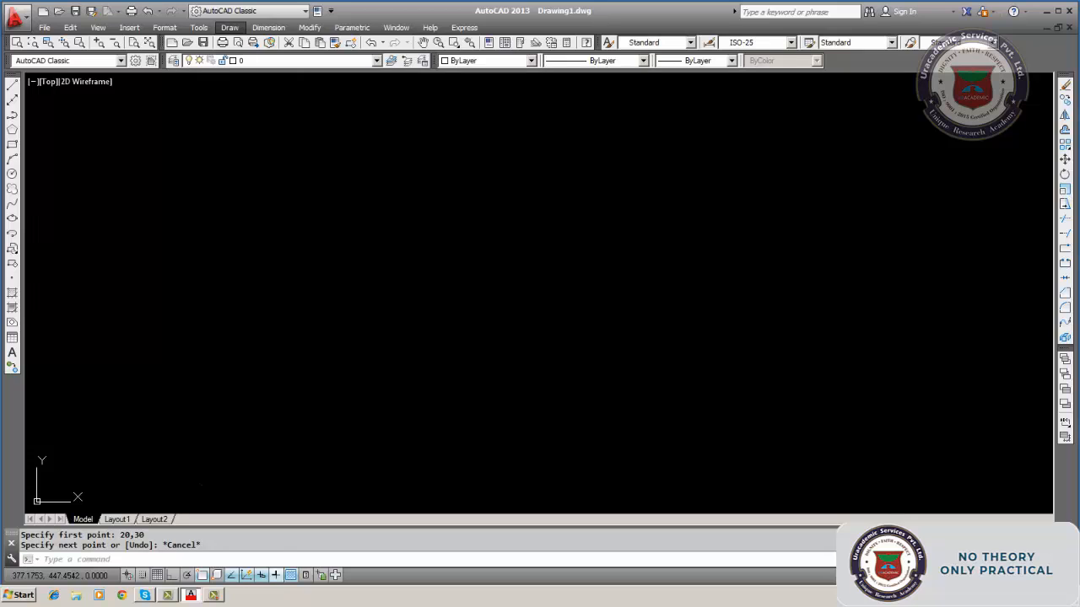
# Set the crosshair size to 25 with the CURSORSIZE variable.
pyautogui.click(133, 559)
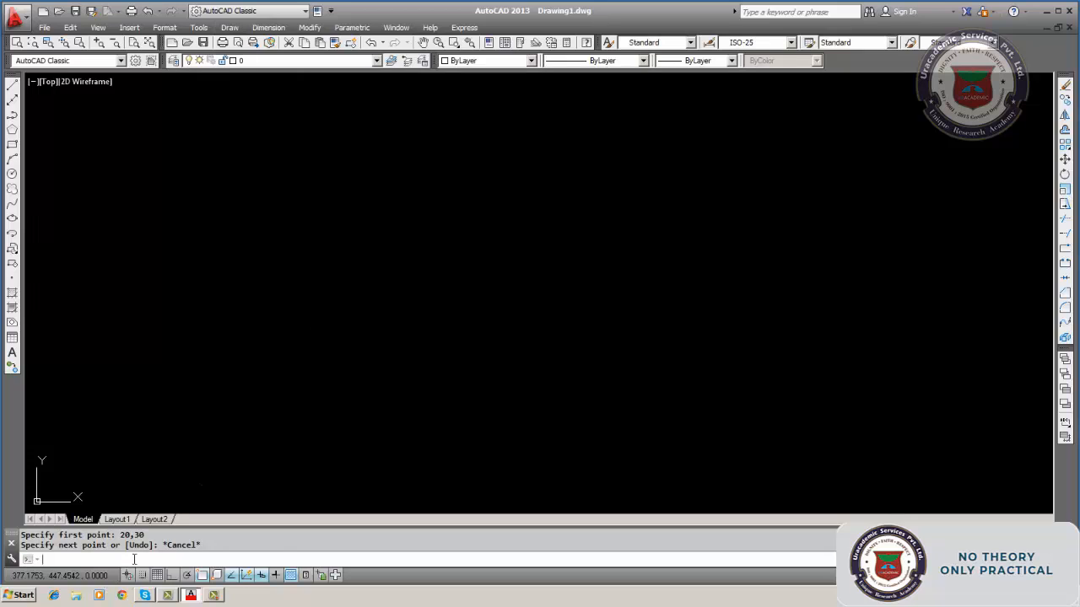
pyautogui.write('cur')
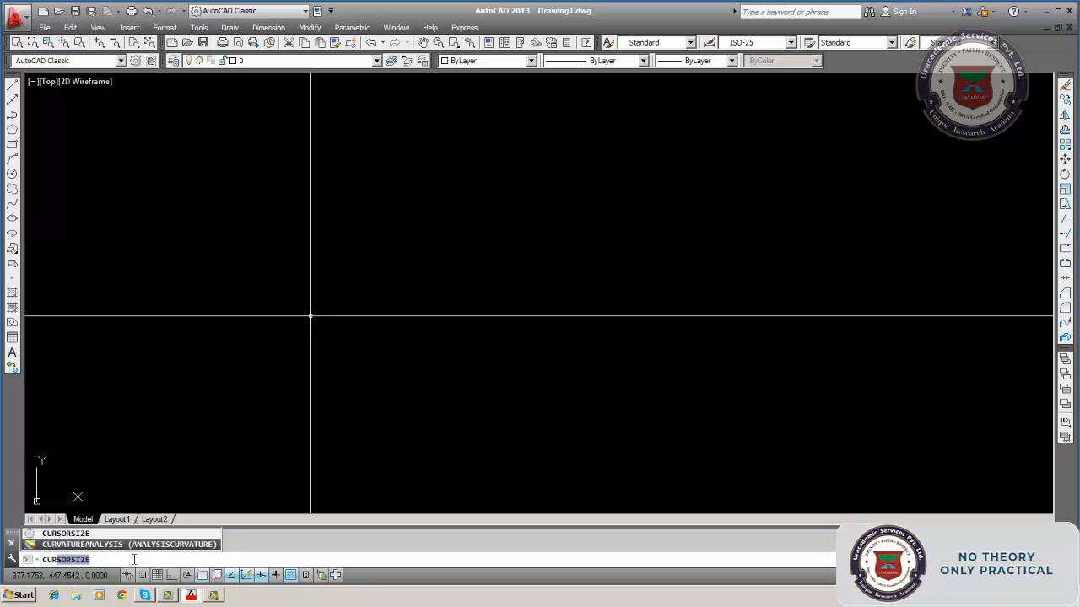
pyautogui.write('sorsi')
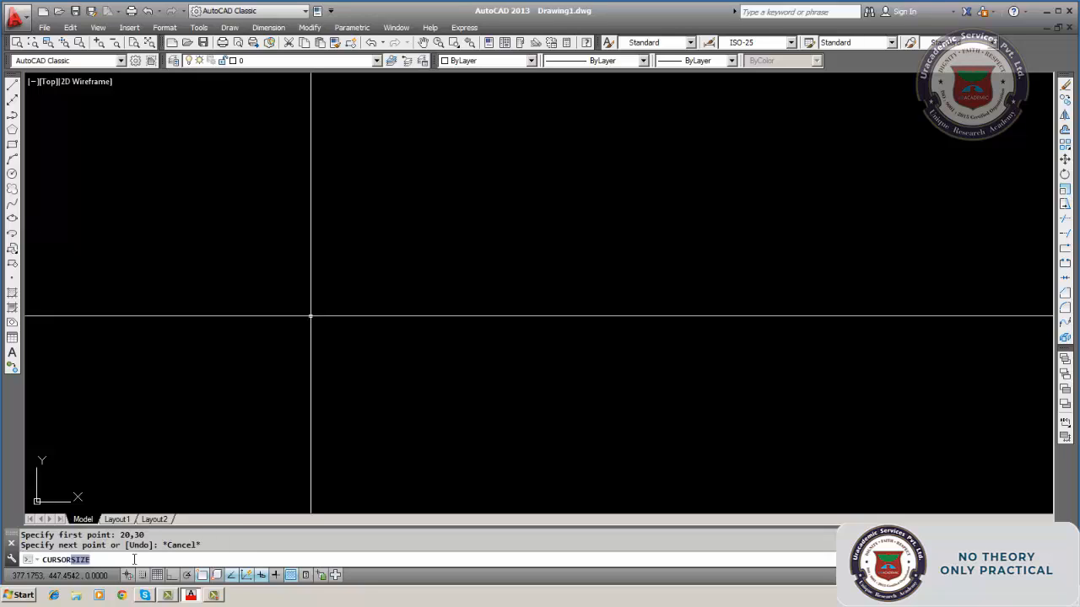
pyautogui.write('ze')
pyautogui.press('Return')
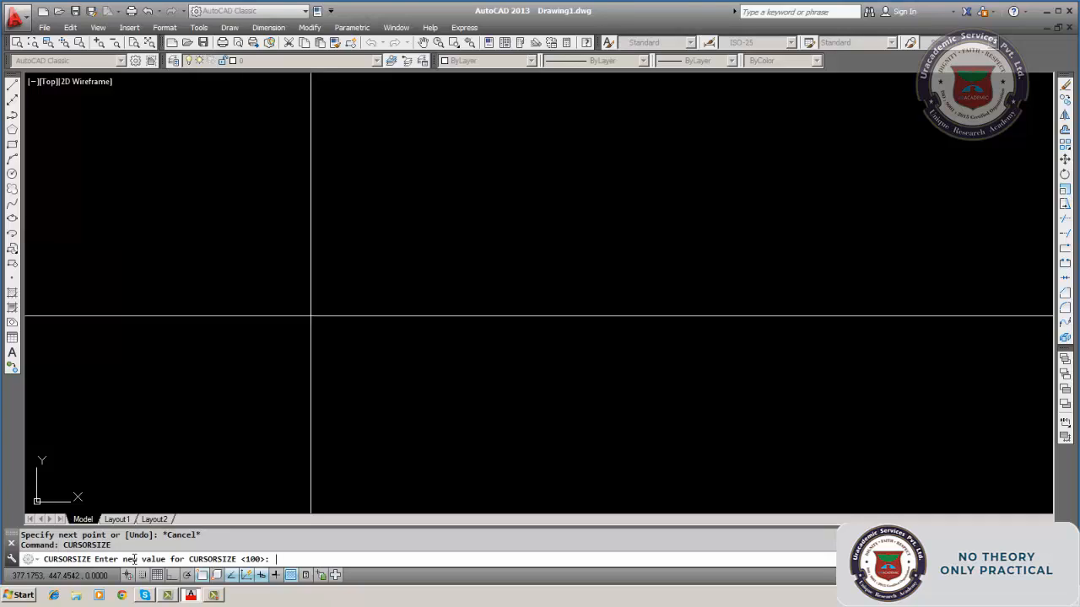
pyautogui.write('25')
pyautogui.press('Return')
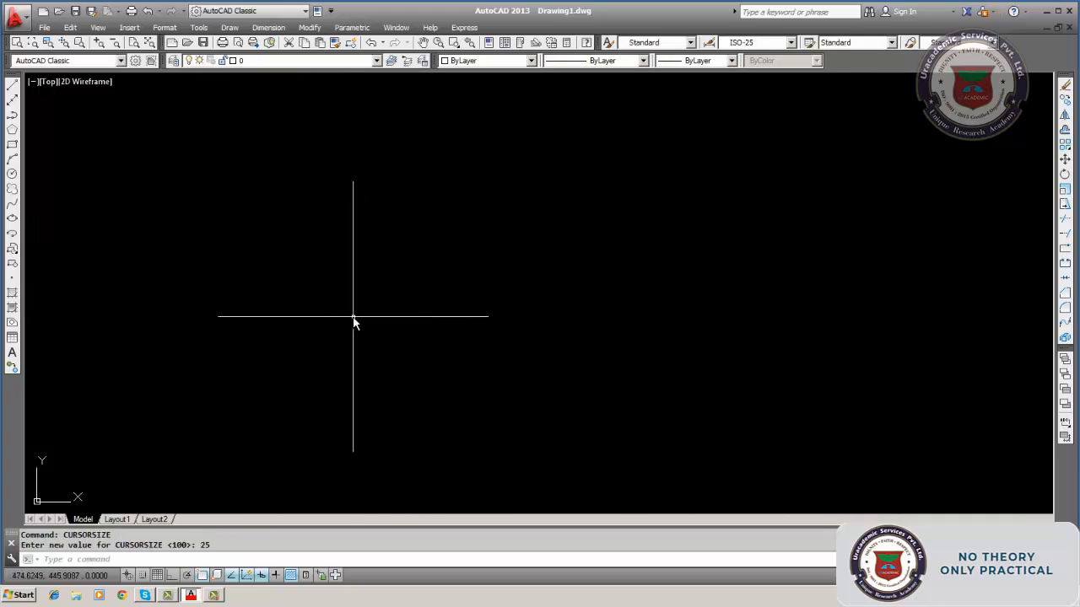
# Repeat CURSORSIZE and set the crosshair size to 10.
pyautogui.press('Return')
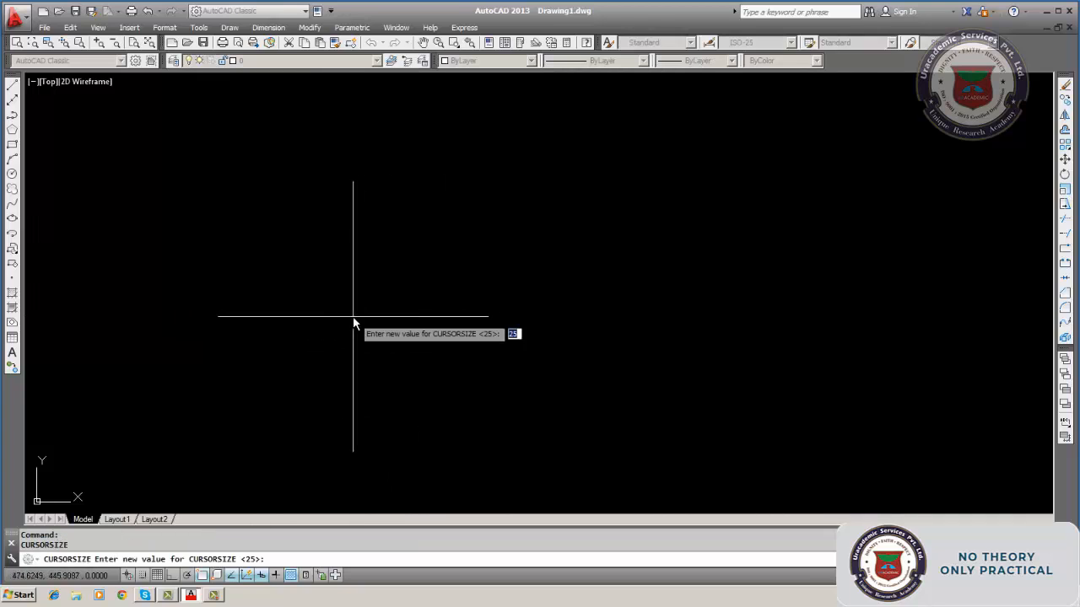
pyautogui.write('10')
pyautogui.press('Return')
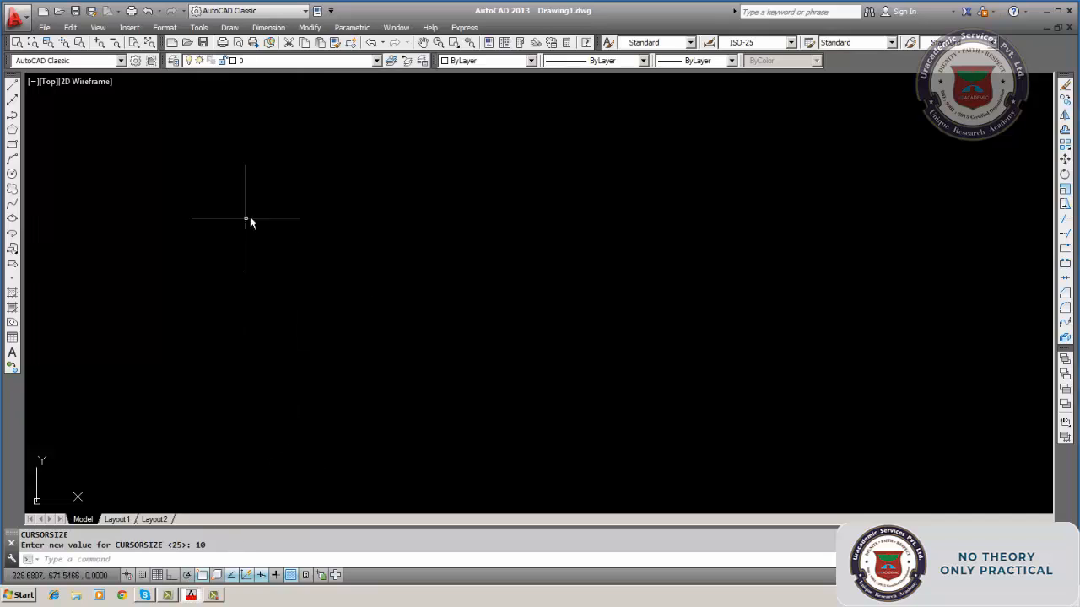
# Draw a rising line 700 units long from 170,120 and continue it with a short segment at 48°.
pyautogui.click(13, 86)
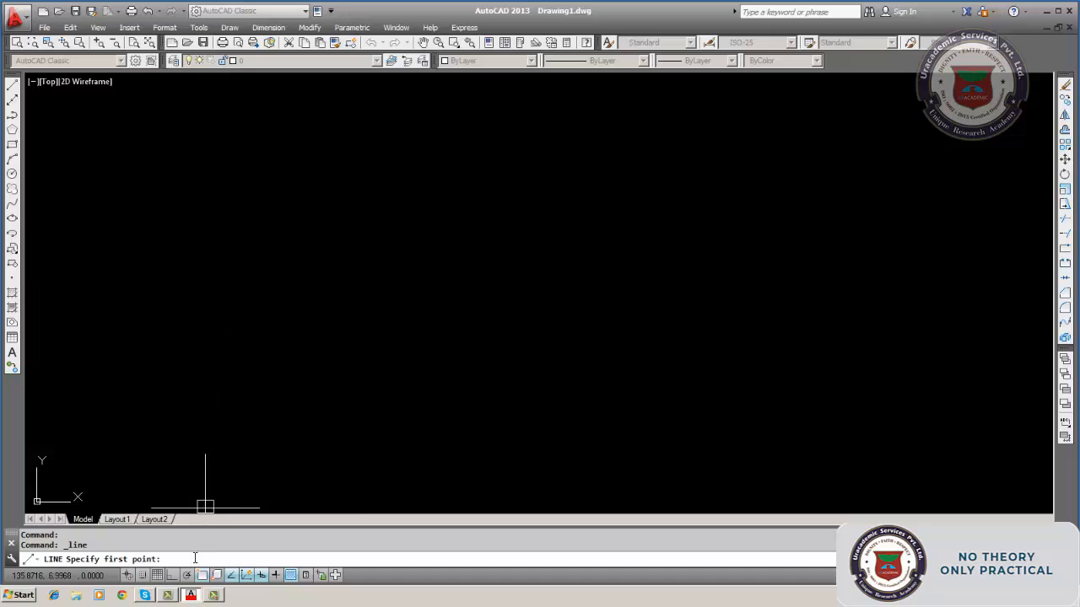
pyautogui.write('170,120')
pyautogui.press('Return')
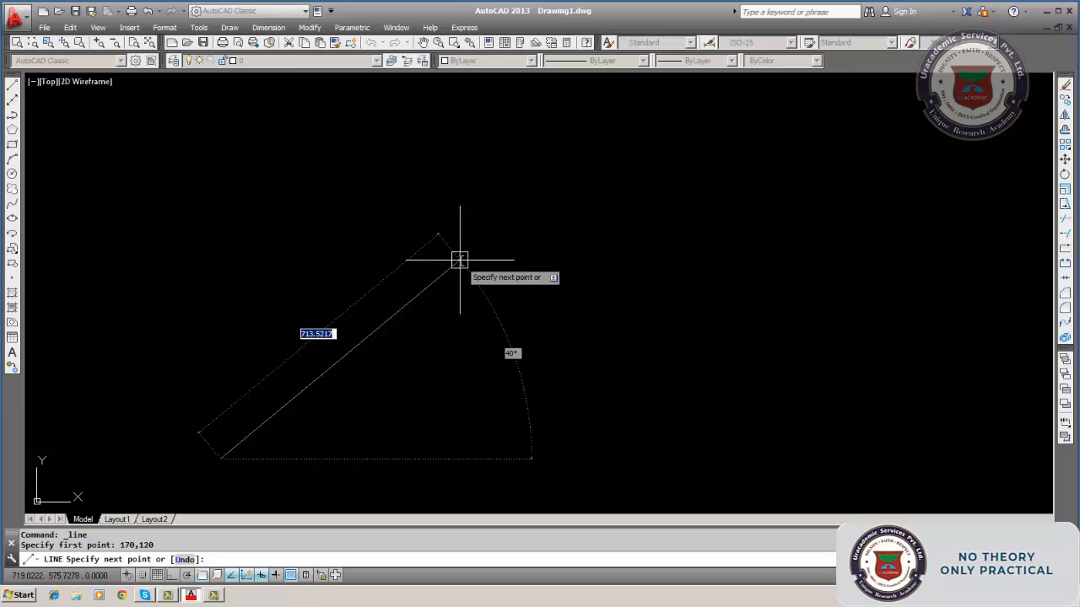
pyautogui.write('700')
pyautogui.press('Return')
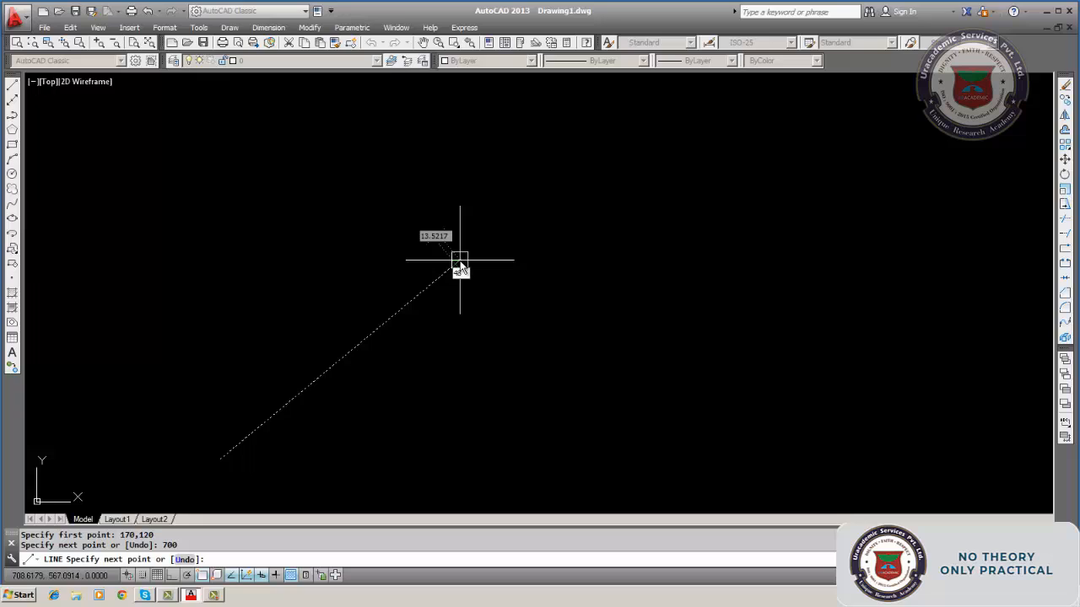
pyautogui.write('48')
pyautogui.press('Return')
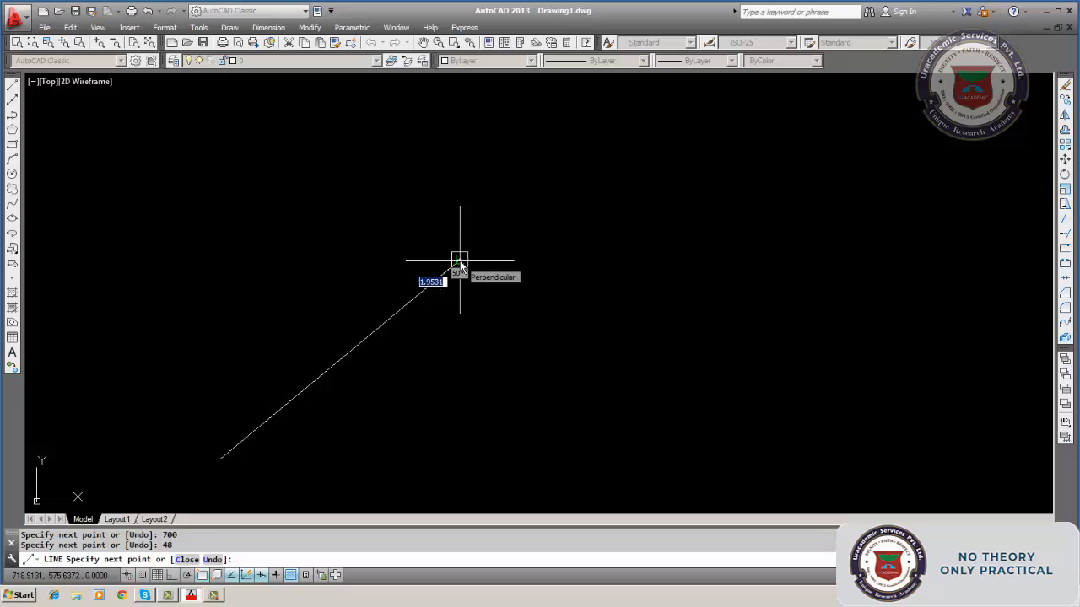
pyautogui.press('Return')
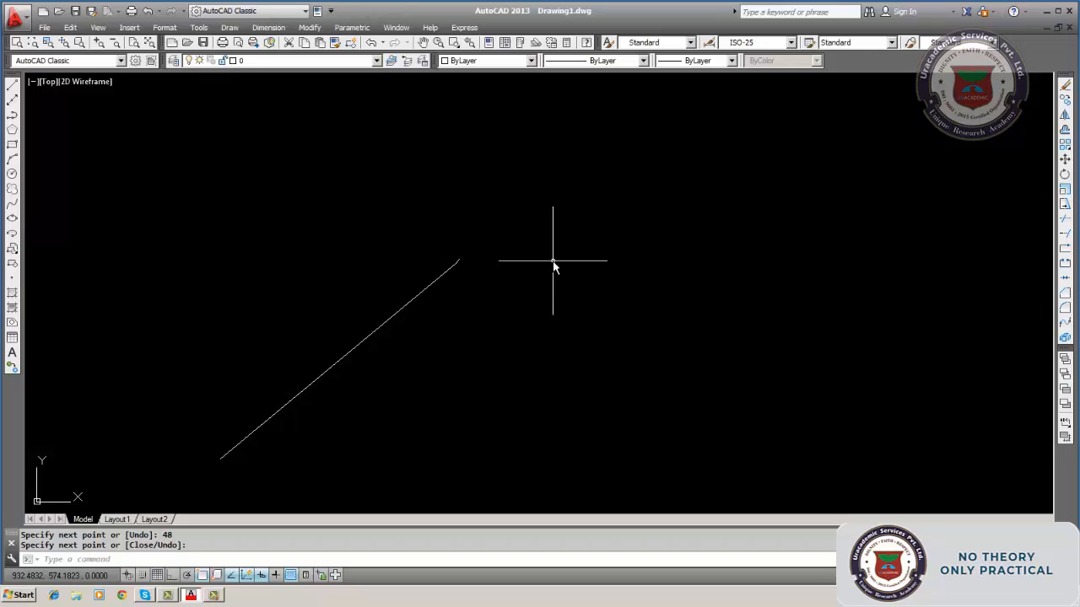
# Erase the long sloping line and the short segment at its upper end.
pyautogui.click(1065, 87)
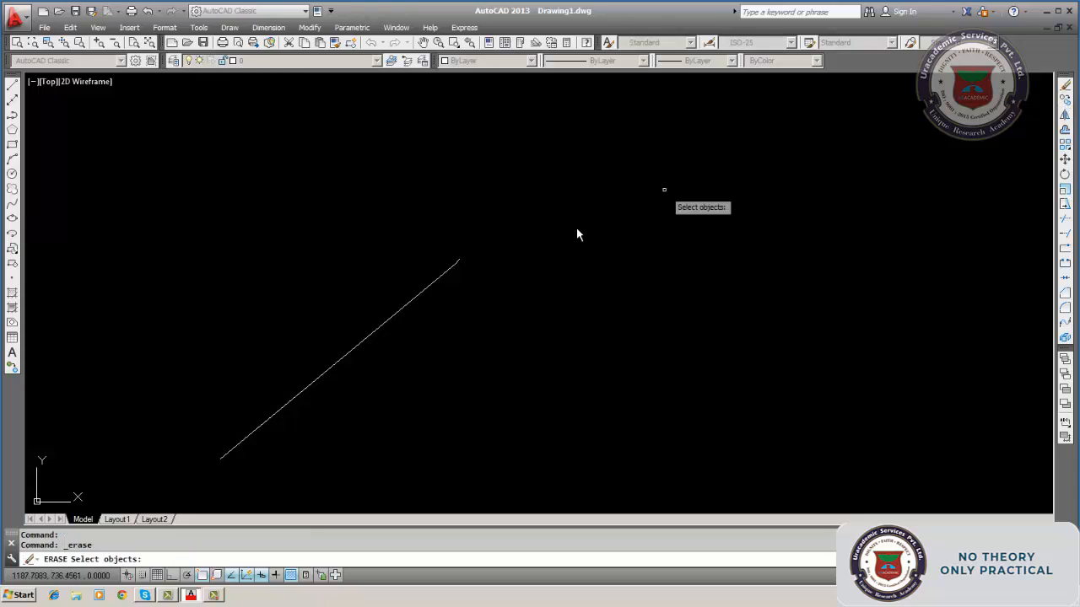
pyautogui.click(451, 270)
pyautogui.press('Return')
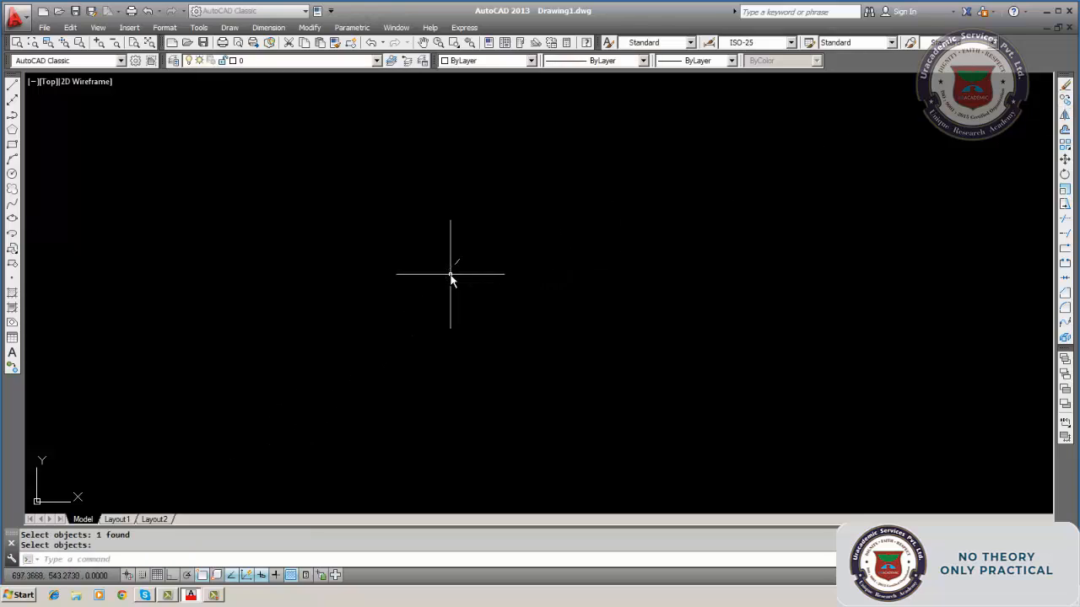
pyautogui.press('Return')
pyautogui.click(456, 264)
pyautogui.click(437, 285)
pyautogui.press('Return')
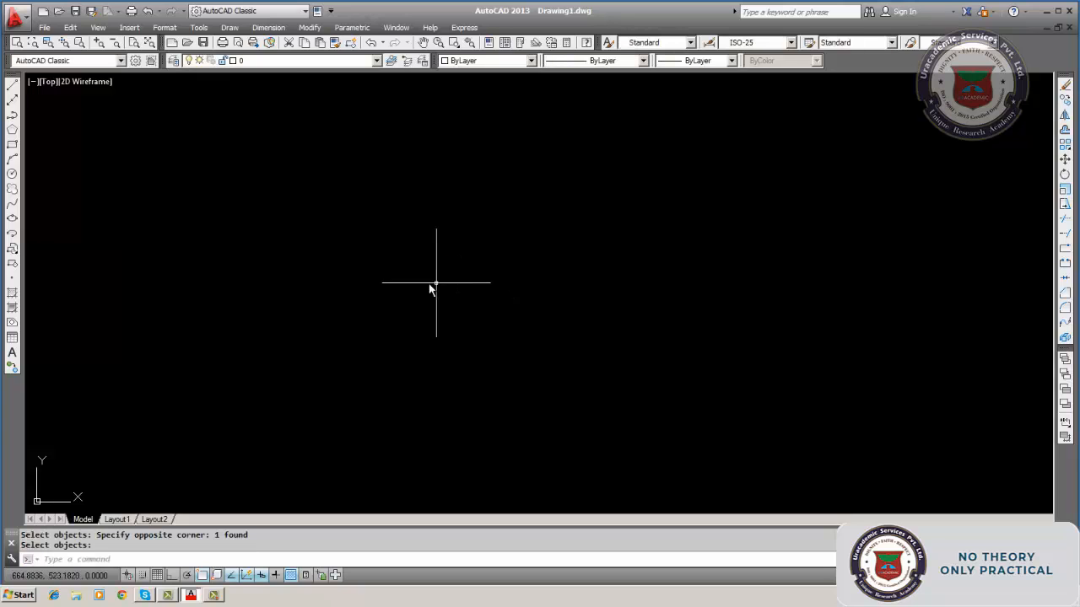
# Draw a first line segment about 607 units long, rising to the right at about 45°.
pyautogui.click(13, 85)
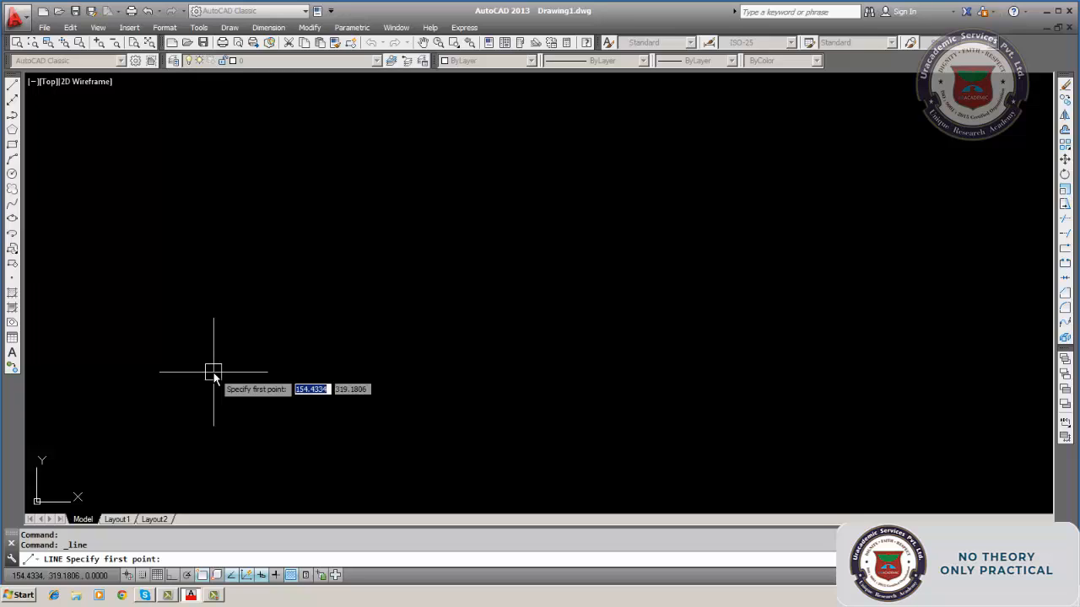
pyautogui.click(214, 371)
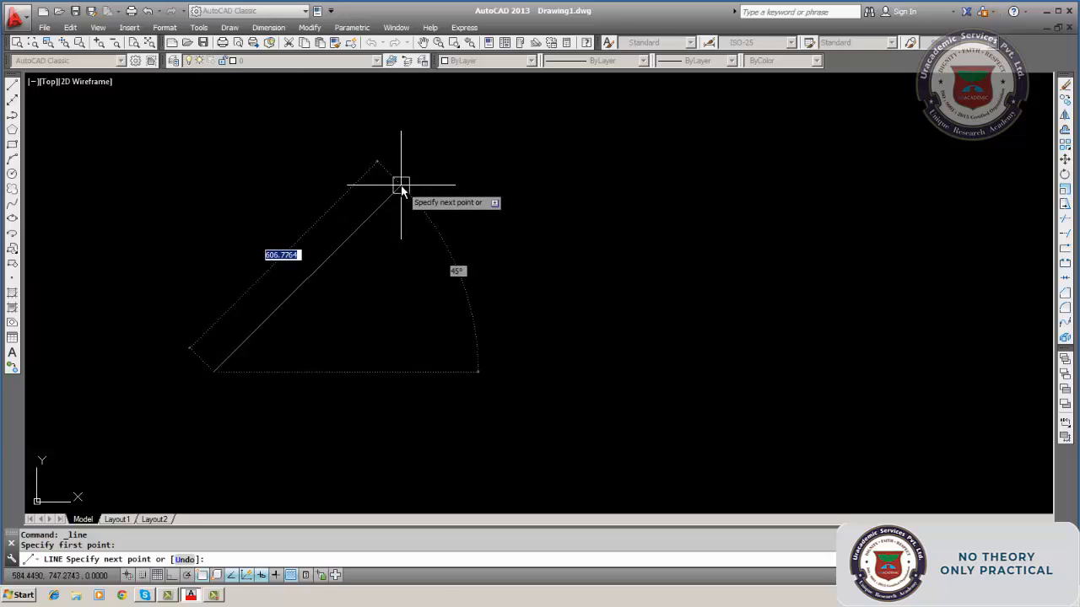
pyautogui.click(401, 185)
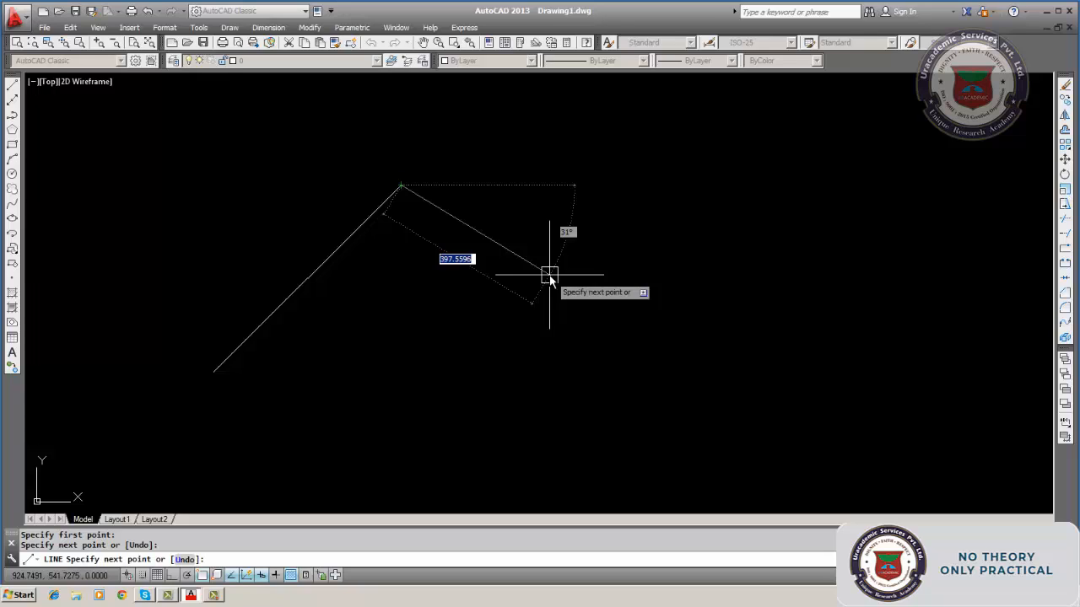
# Continue the line from its upper end with a 400-unit segment sloping down to the right at 35°.
pyautogui.write('400')
pyautogui.press('Tab')
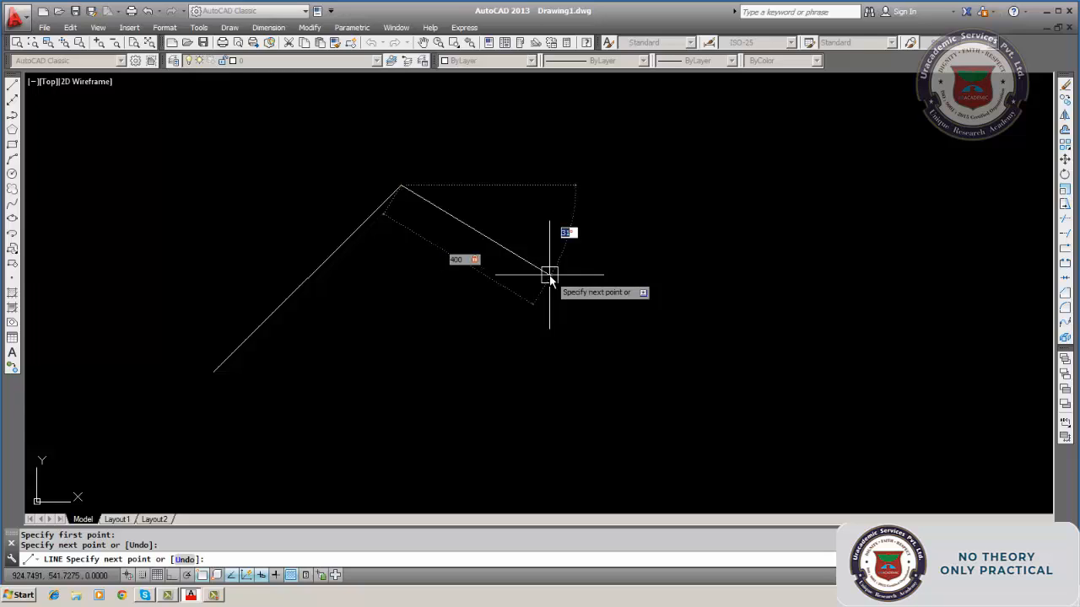
pyautogui.write('35')
pyautogui.press('Return')
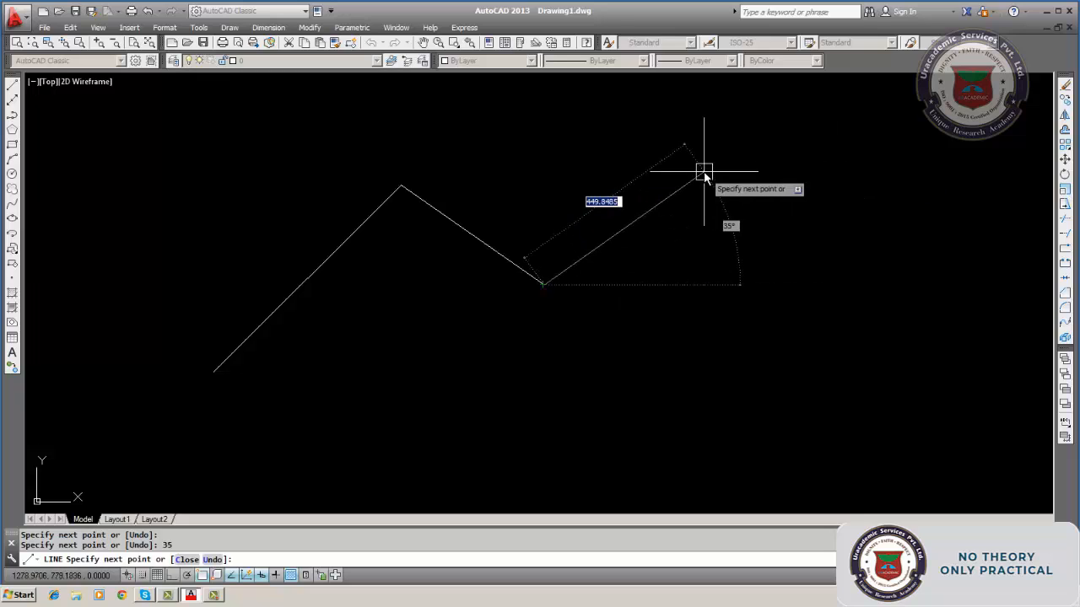
# Add a third connected segment 440 units long, rising to the right at 15°.
pyautogui.write('440')
pyautogui.press('Tab')
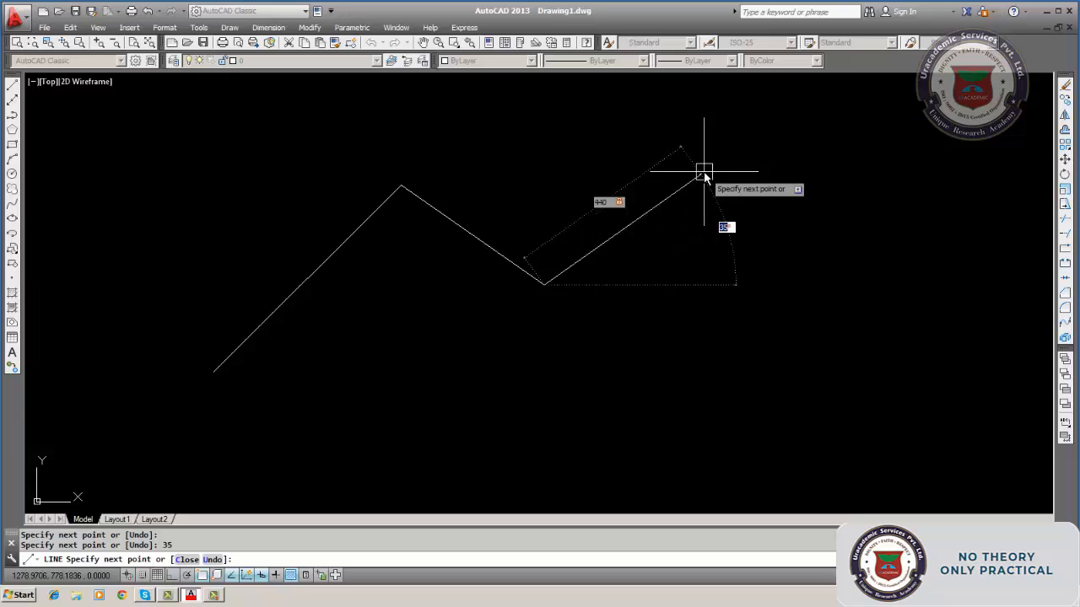
pyautogui.write('15')
pyautogui.press('Return')
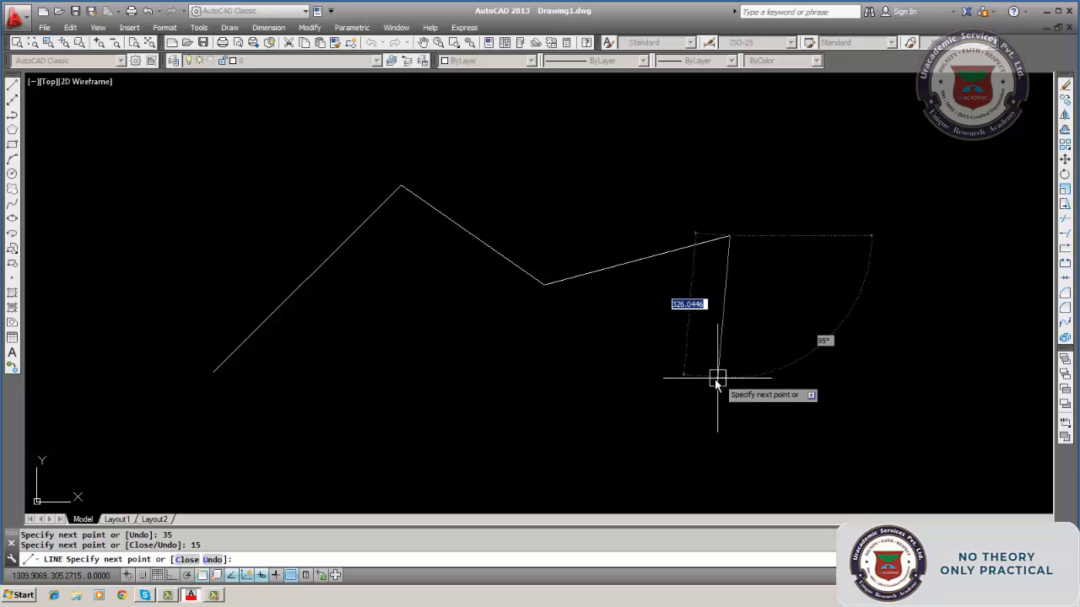
# Continue the chain with five freehand segments running down and back to the left, ending just below its starting point.
pyautogui.click(669, 408)
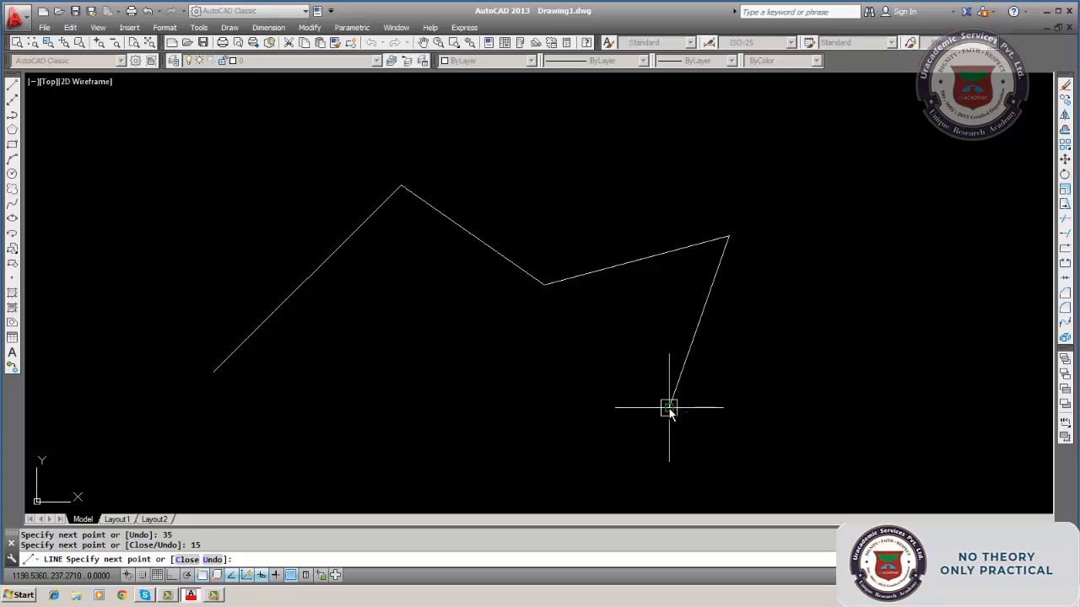
pyautogui.click(597, 434)
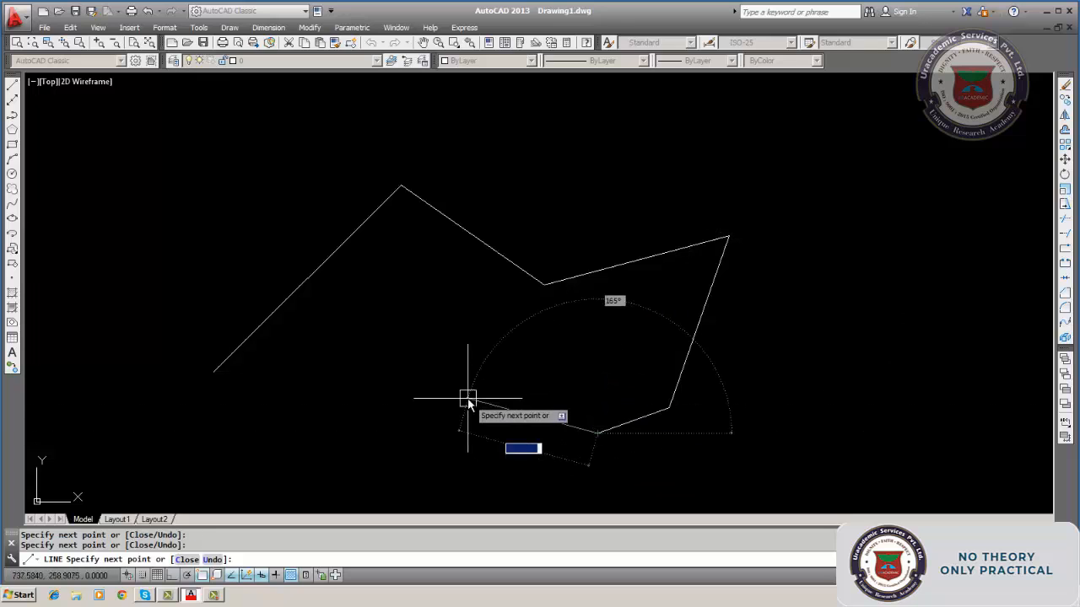
pyautogui.click(469, 397)
pyautogui.click(359, 398)
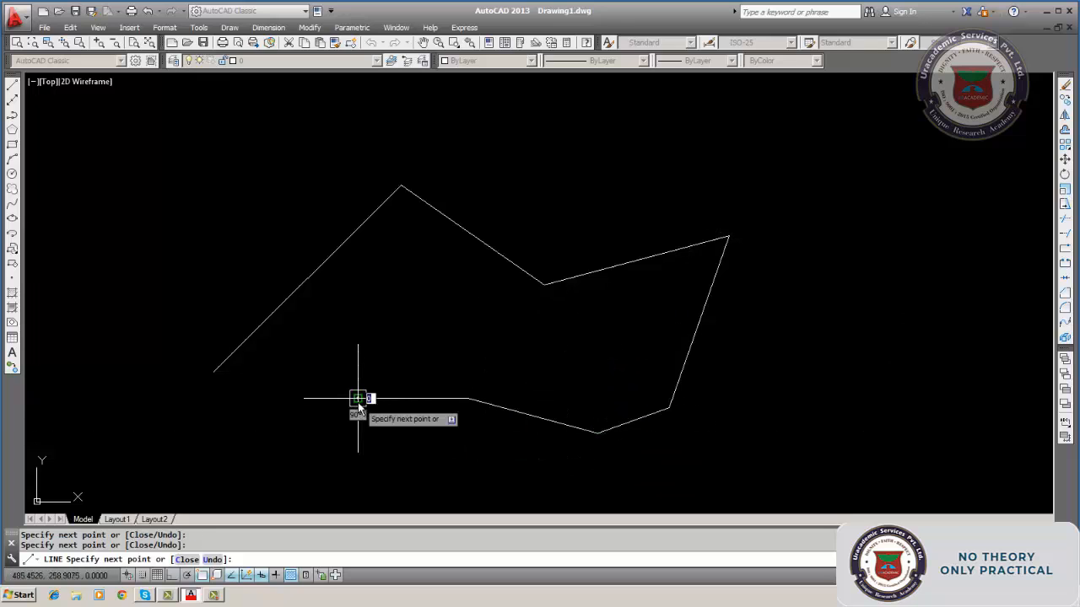
pyautogui.click(225, 413)
pyautogui.press('Return')
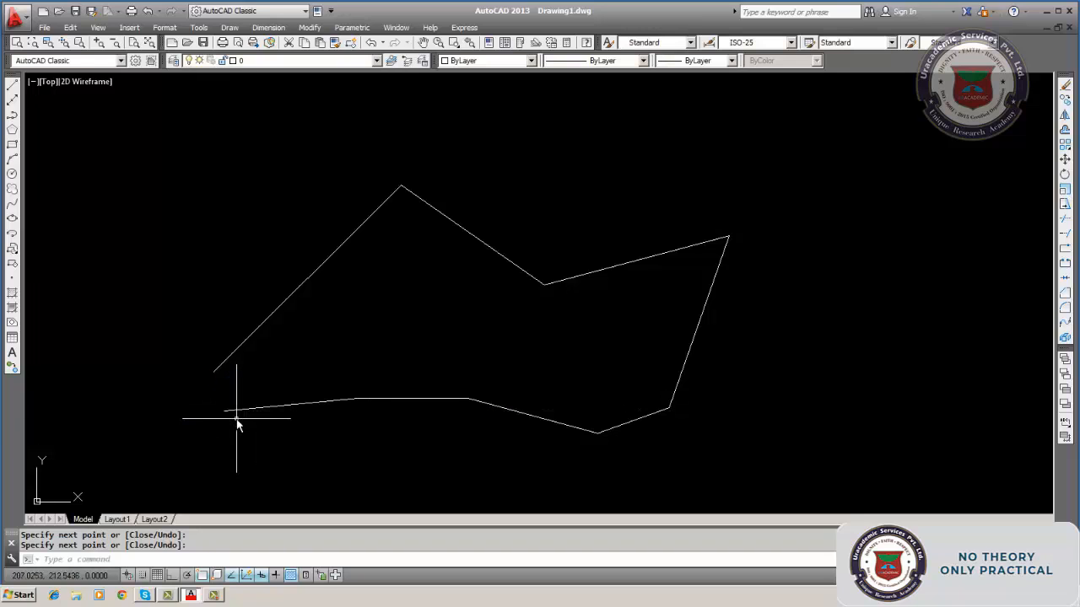
# Erase the entire connected line chain using a Window selection around all its segments.
pyautogui.click(1064, 86)
pyautogui.write('w')
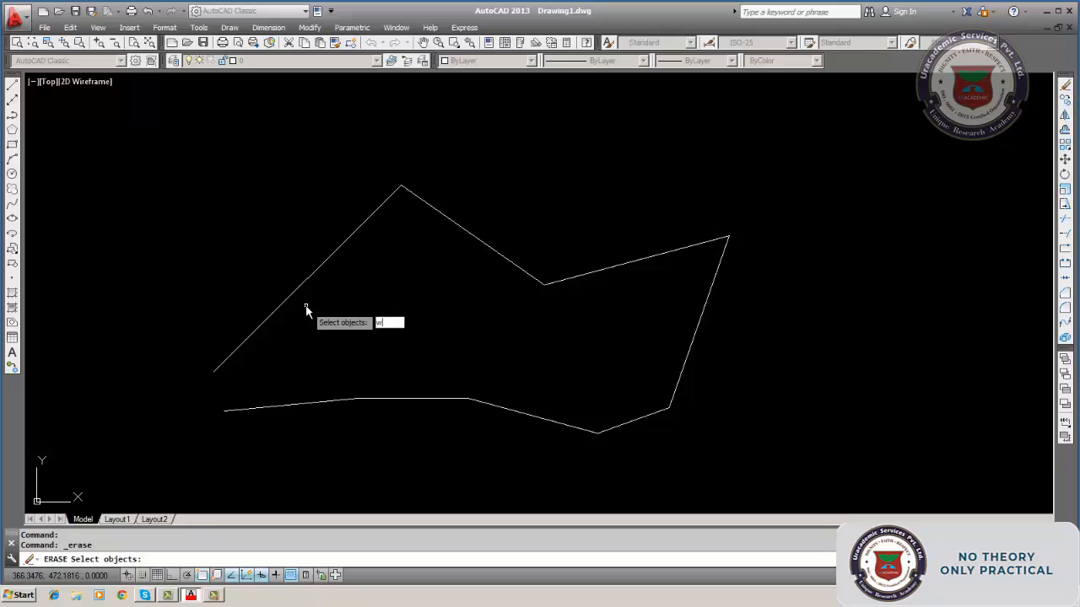
pyautogui.press('Return')
pyautogui.click(163, 165)
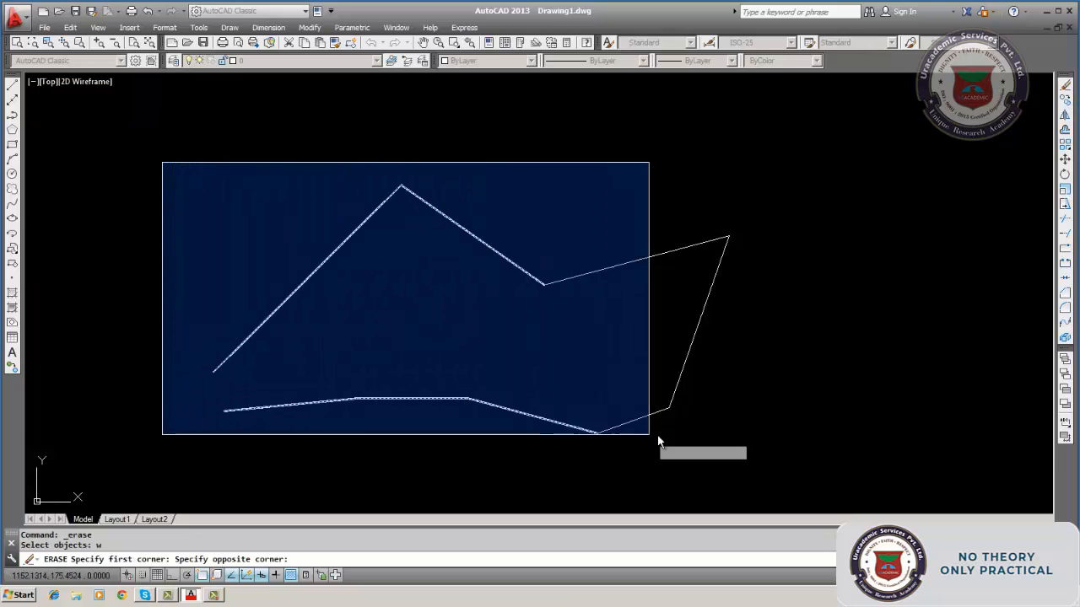
pyautogui.click(755, 440)
pyautogui.press('Return')
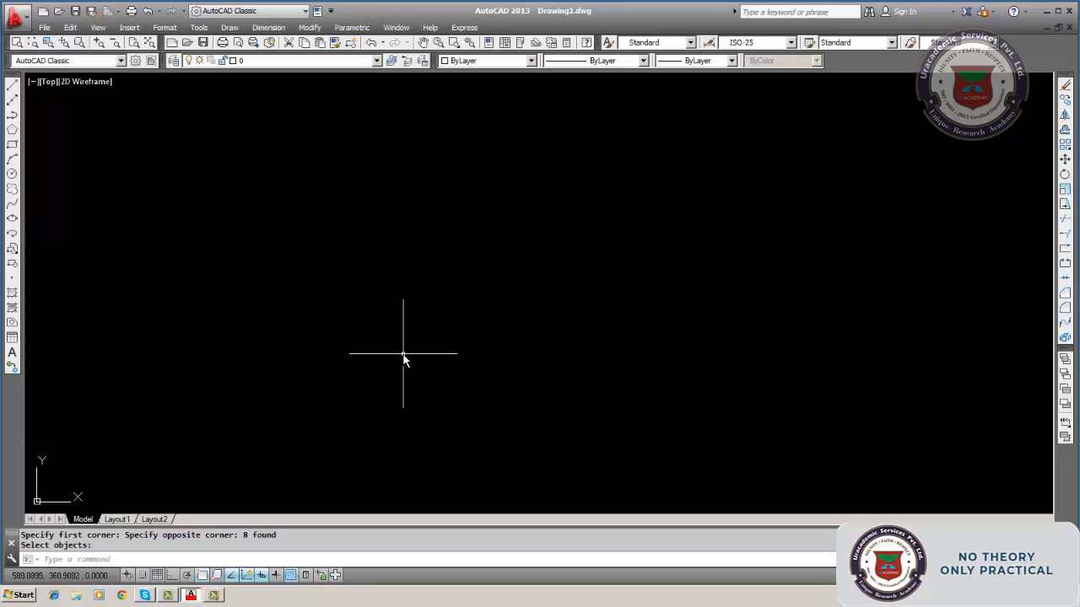
# Draw three connected segments: one rising right, a long one sloping slightly down, and one about 399 units long running down perpendicular to it.
pyautogui.click(13, 86)
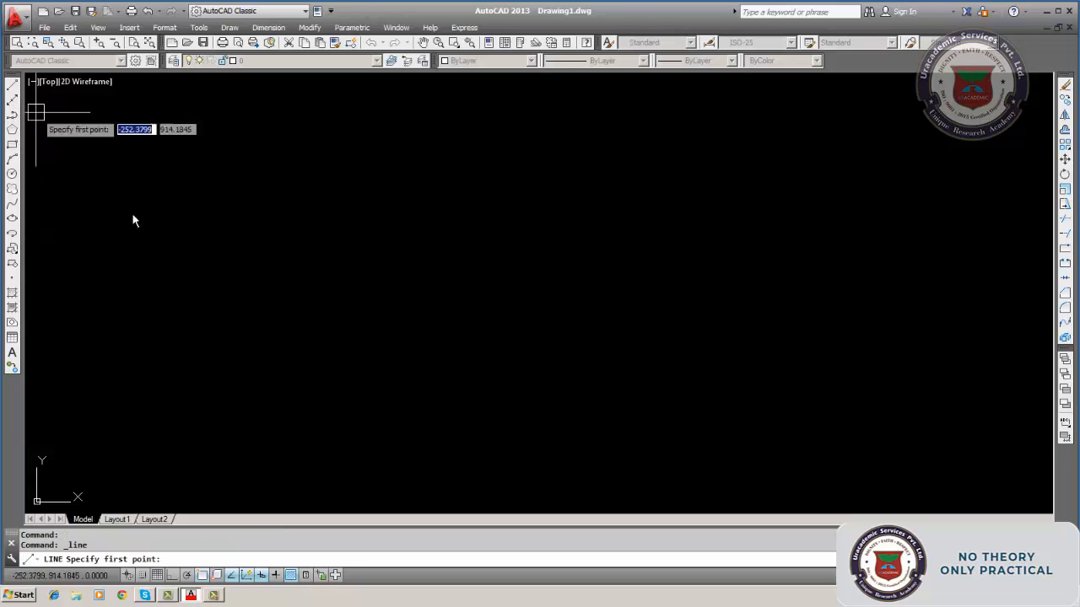
pyautogui.click(211, 316)
pyautogui.click(478, 160)
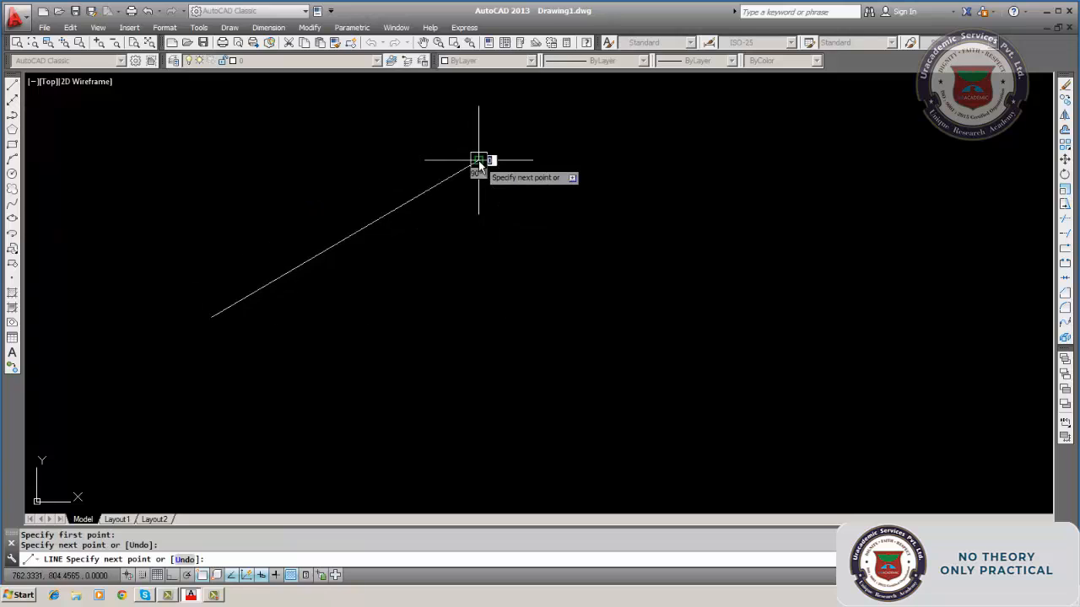
pyautogui.click(831, 195)
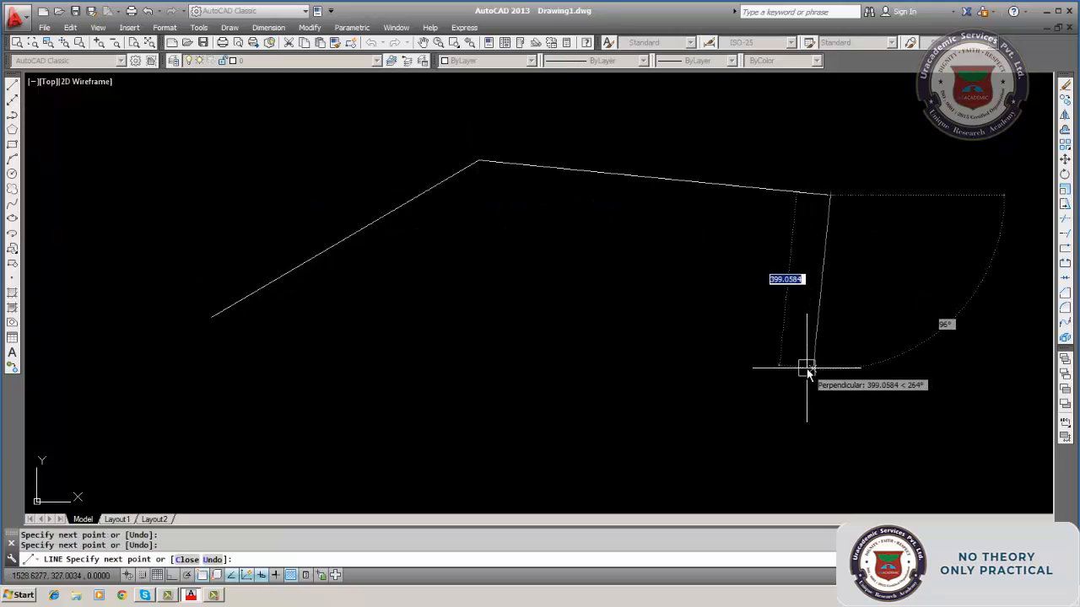
pyautogui.click(815, 369)
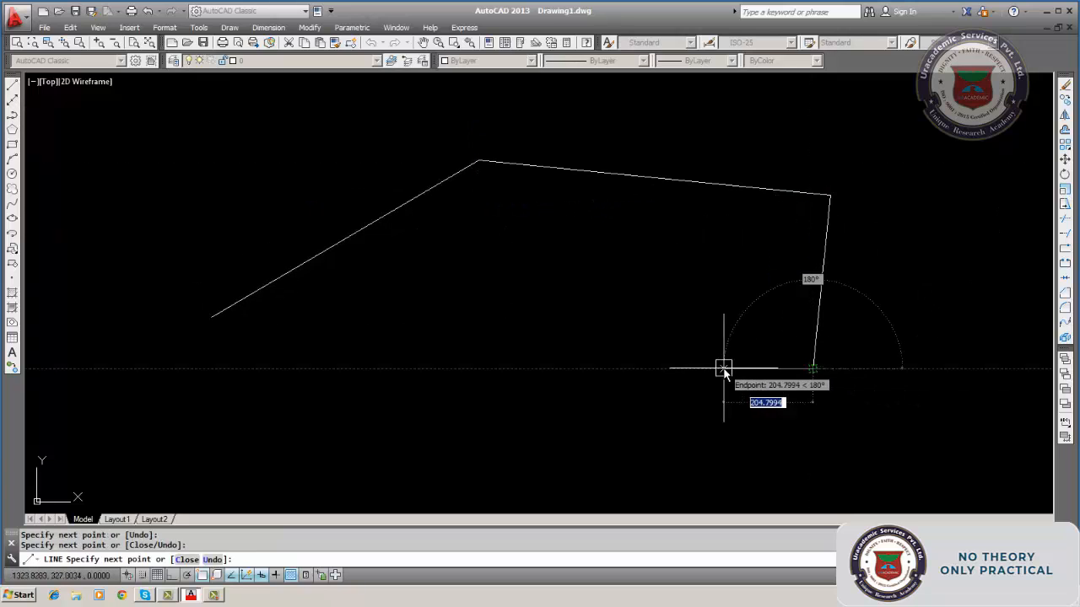
pyautogui.press('Return')
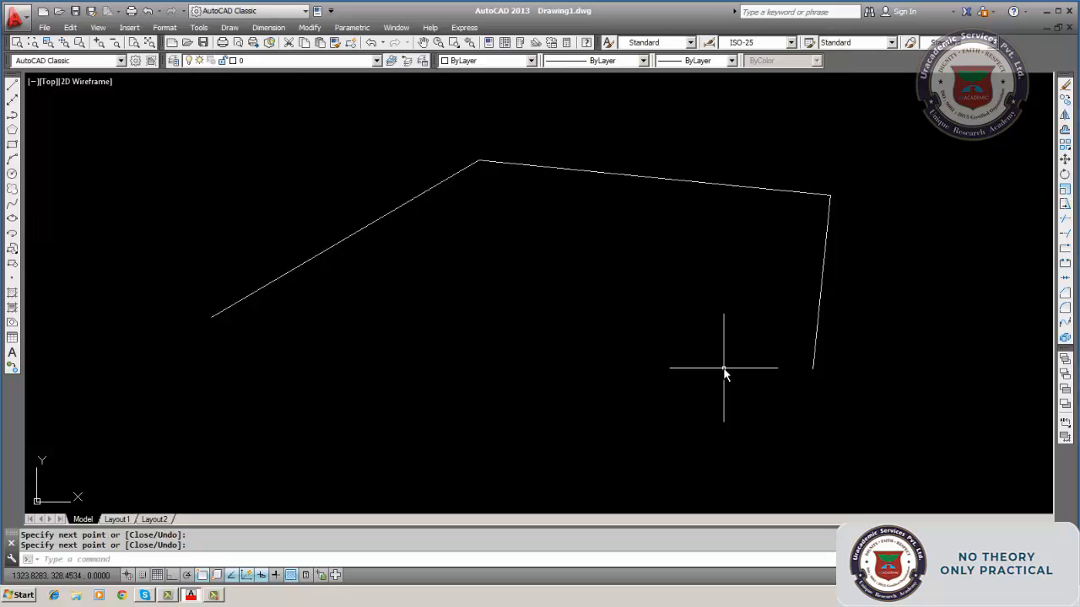
# Draw a separate long line below the open chain, sloping slightly down to the right.
pyautogui.click(13, 91)
pyautogui.click(167, 439)
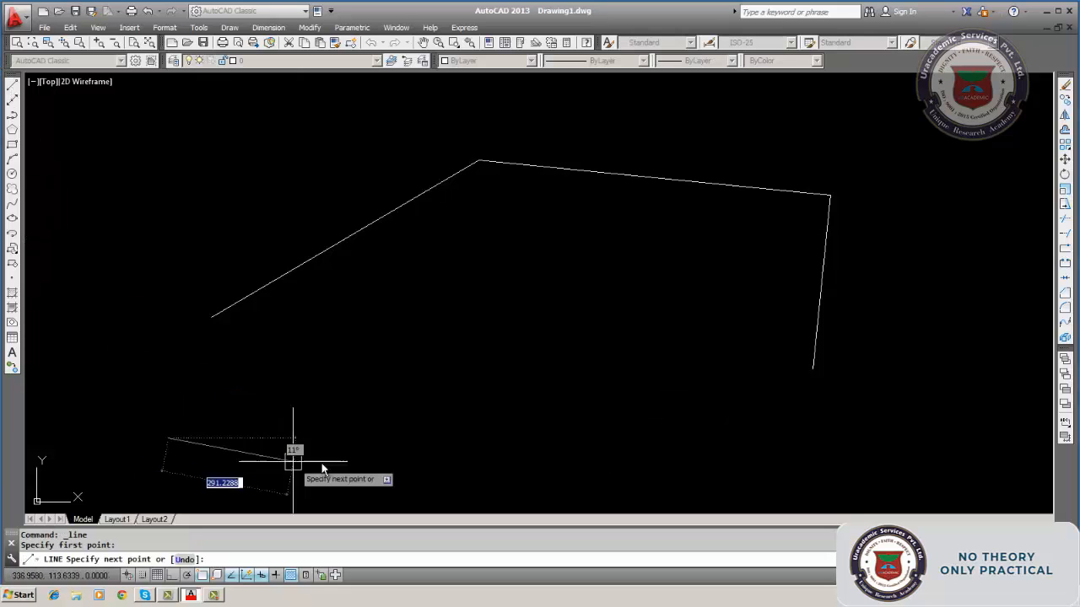
pyautogui.click(621, 473)
pyautogui.press('Return')
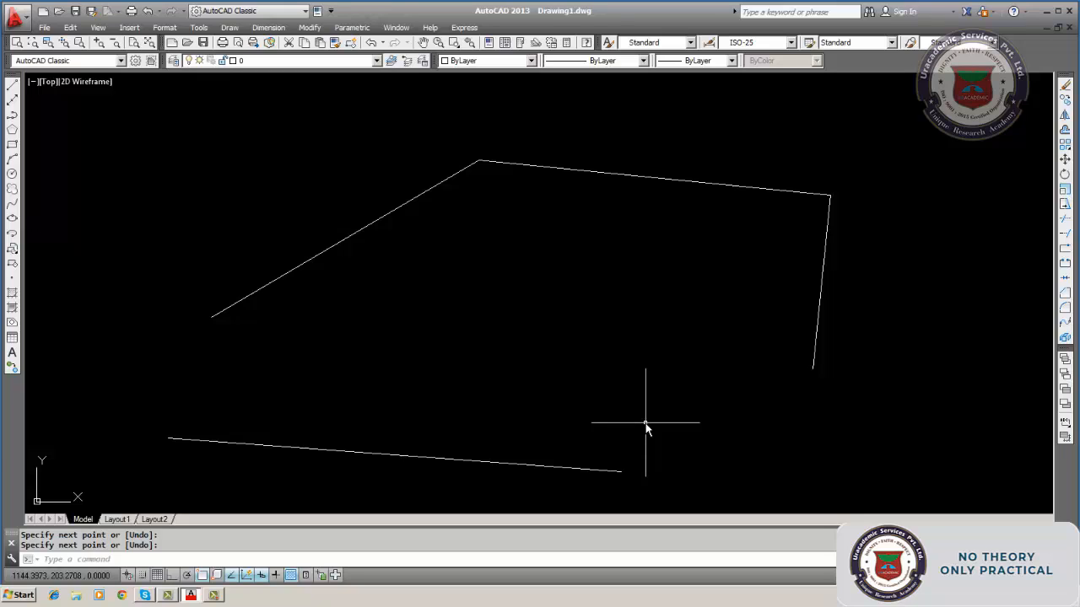
# Connect the chain's lower right endpoint to the right endpoint of the separate lower line.
pyautogui.click(13, 90)
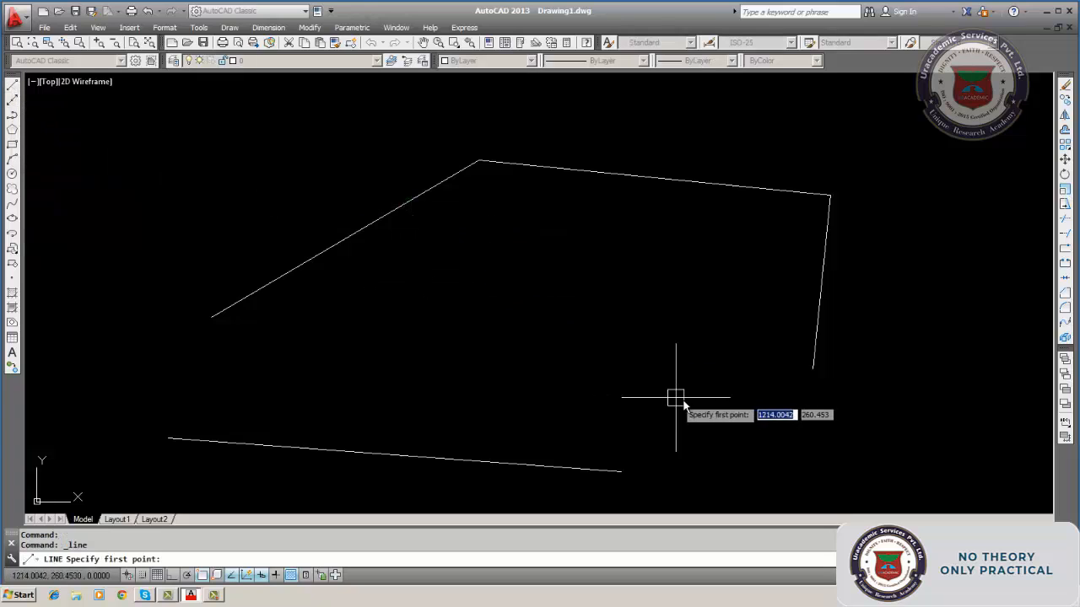
pyautogui.click(813, 375)
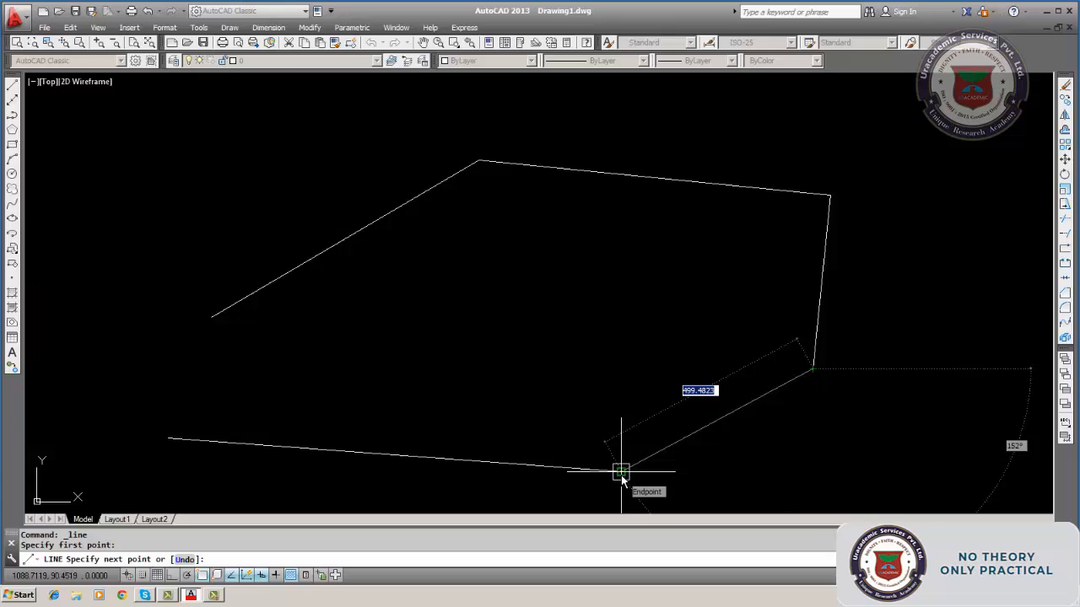
pyautogui.click(621, 472)
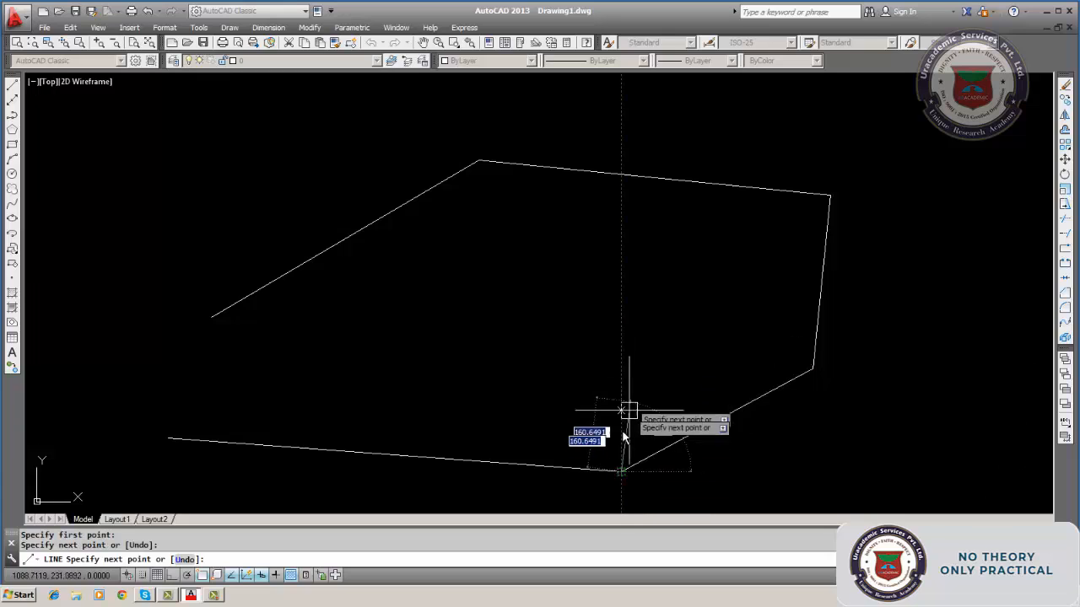
pyautogui.press('Return')
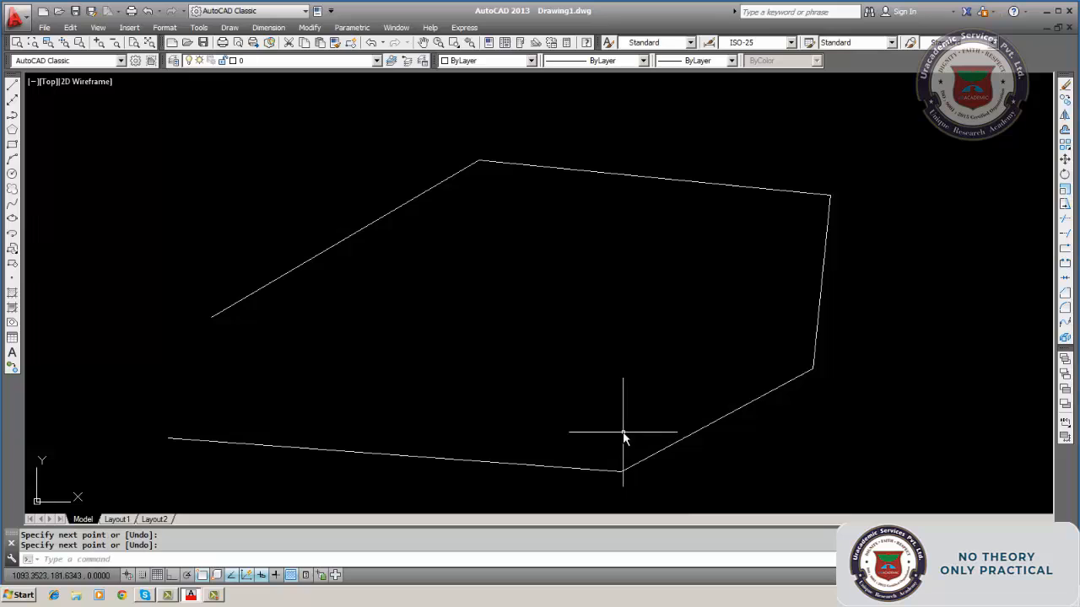
# Close the outline with a line joining the left endpoints of the upper chain and the lower line.
pyautogui.click(12, 87)
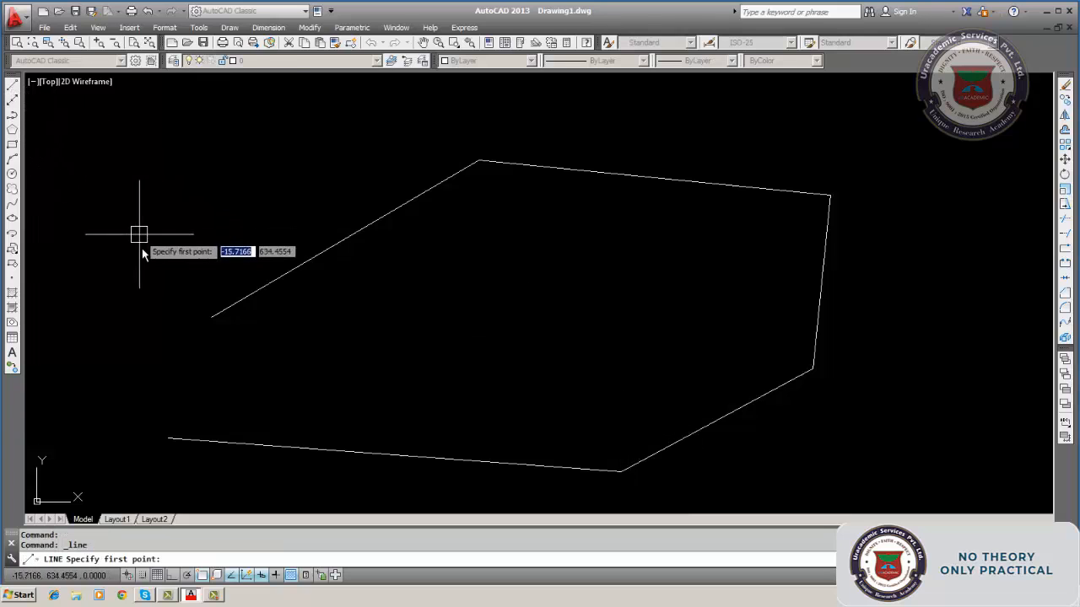
pyautogui.click(211, 321)
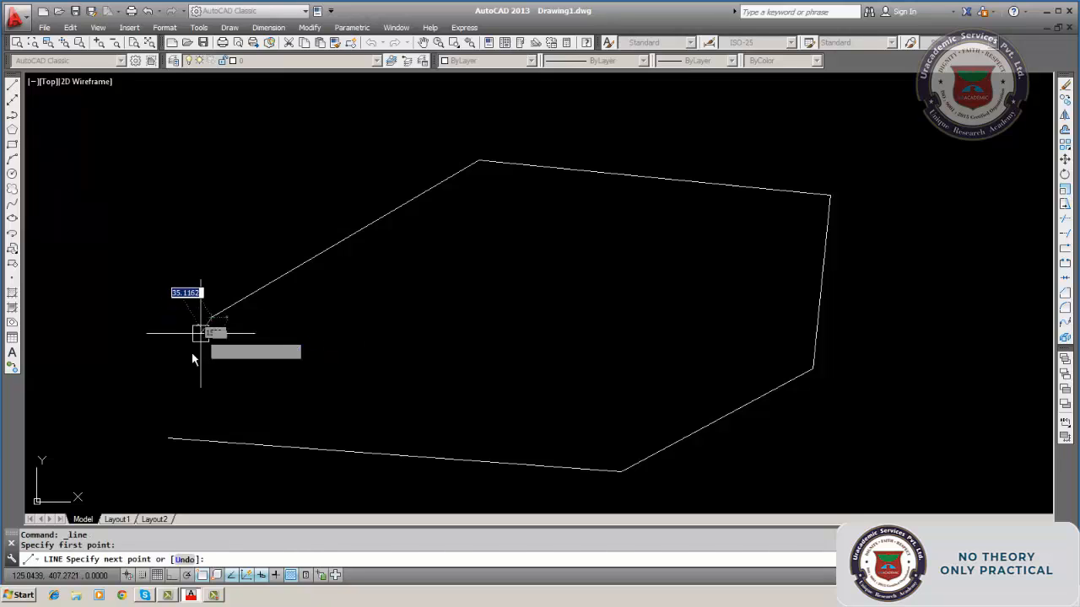
pyautogui.click(169, 438)
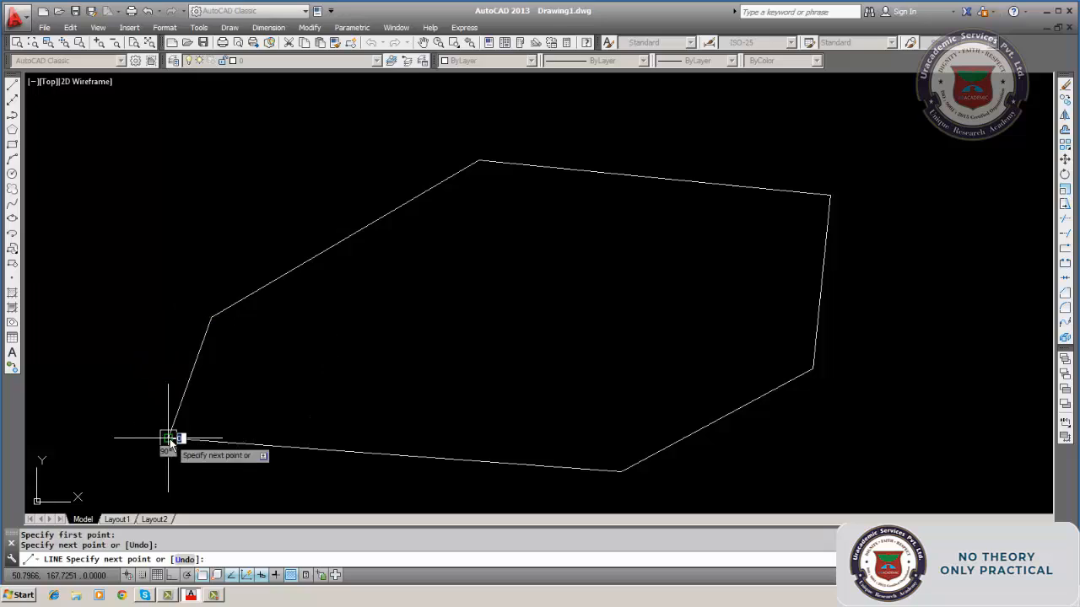
pyautogui.press('Return')
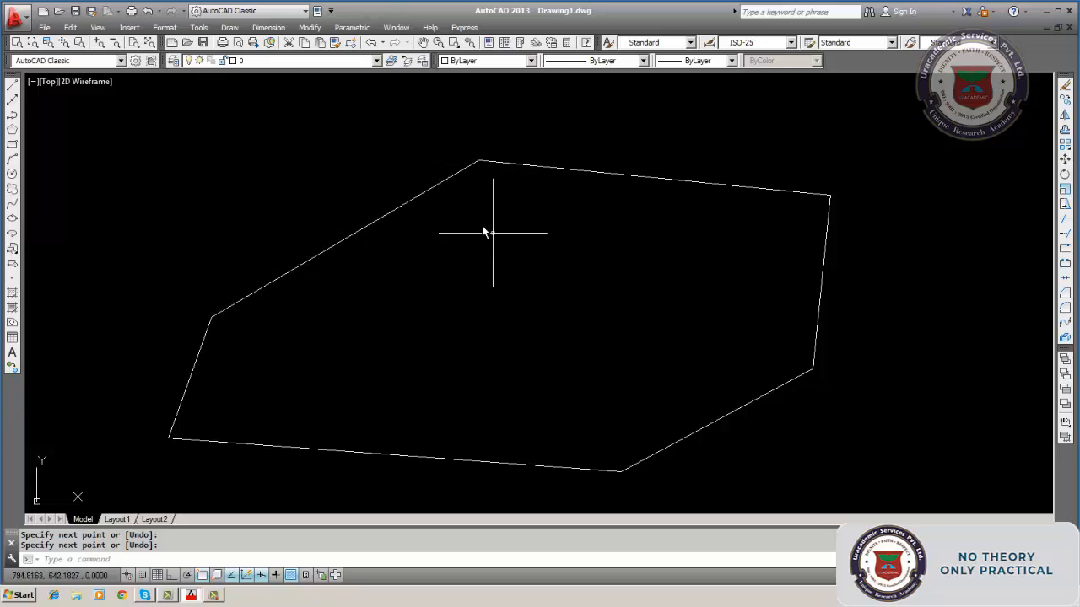
# Draw a line from the outline's lowest corner to the midpoint of the upper-left sloping edge.
pyautogui.click(11, 86)
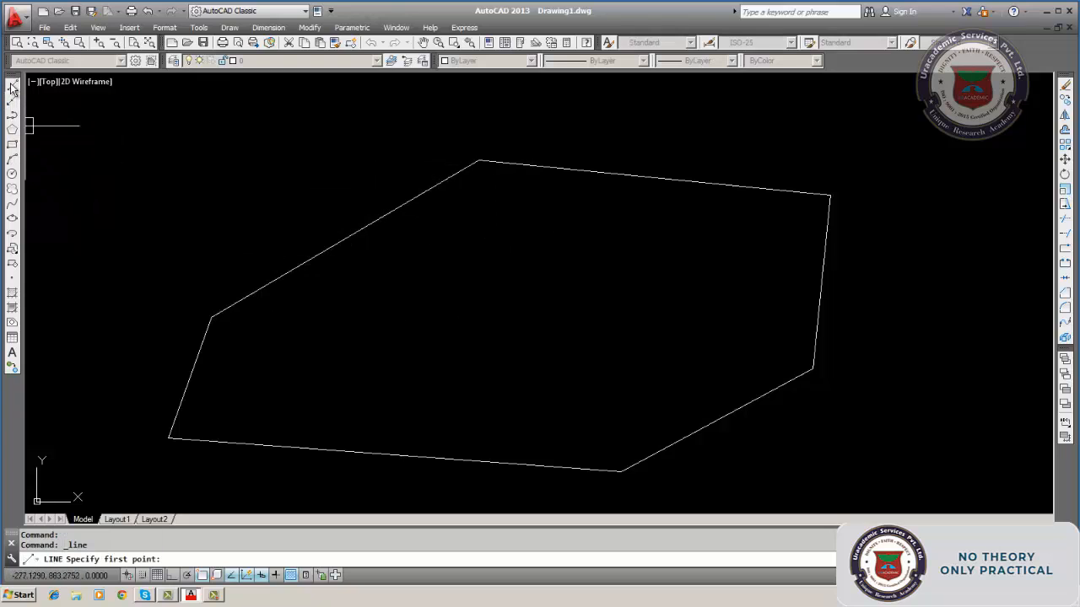
pyautogui.click(620, 471)
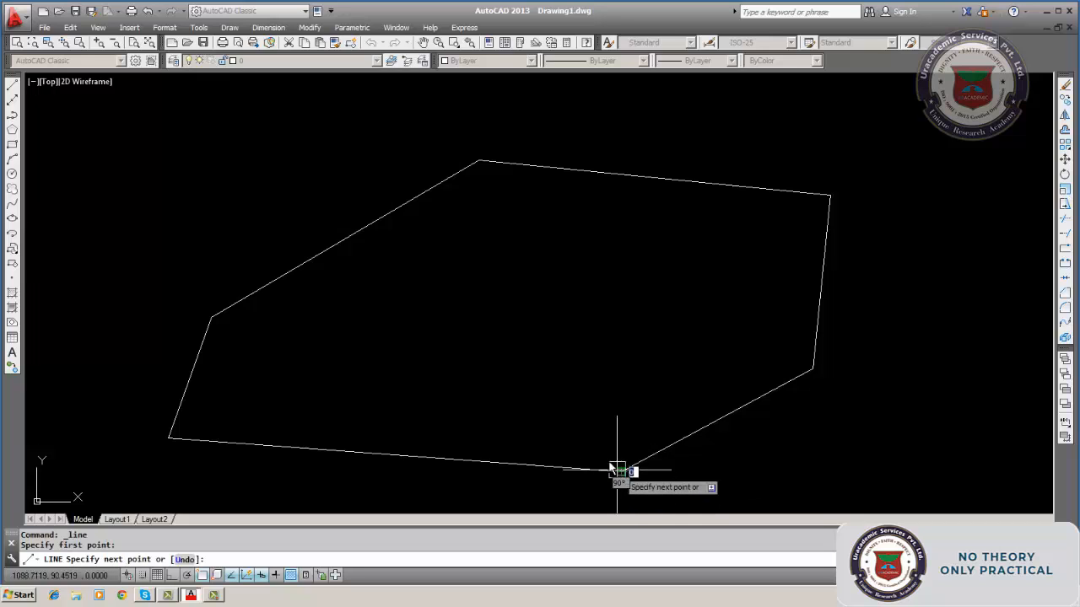
pyautogui.click(345, 241)
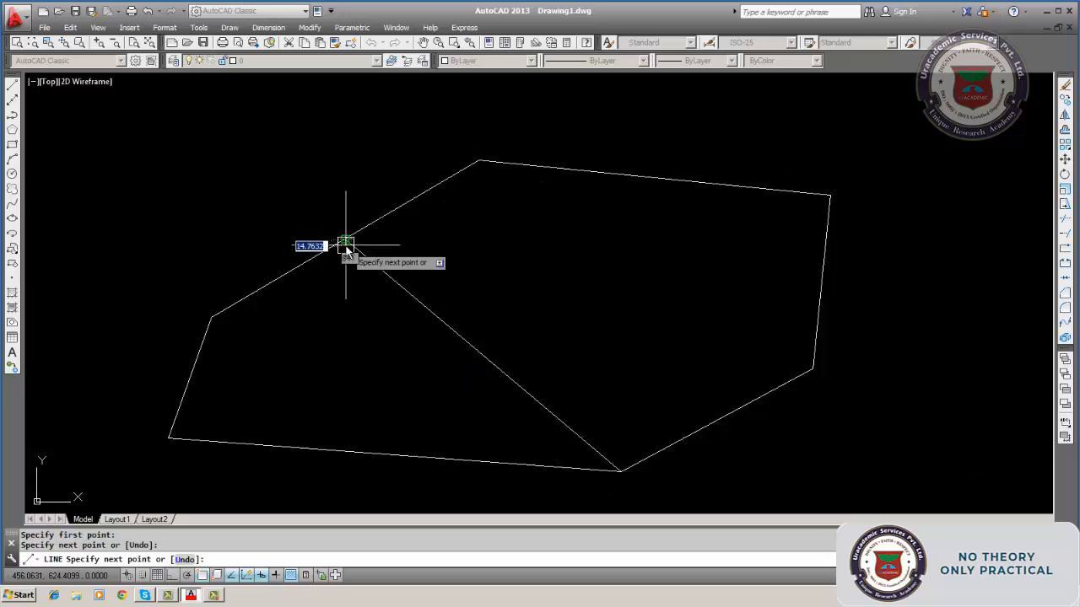
pyautogui.press('Return')
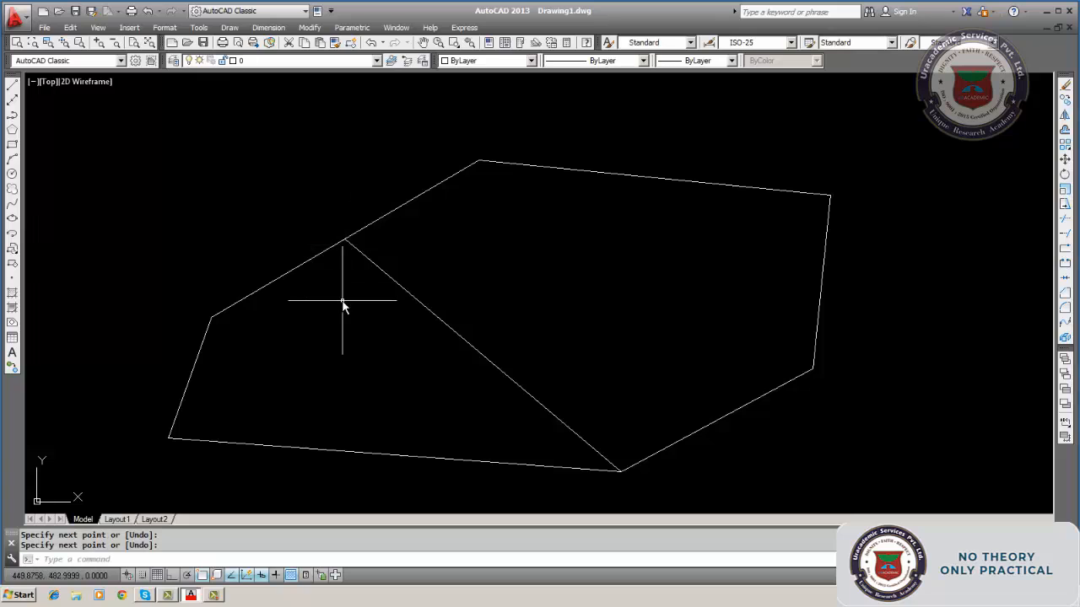
# Draw a line from the outline's lower-left corner to the midpoint of the long top edge.
pyautogui.click(11, 86)
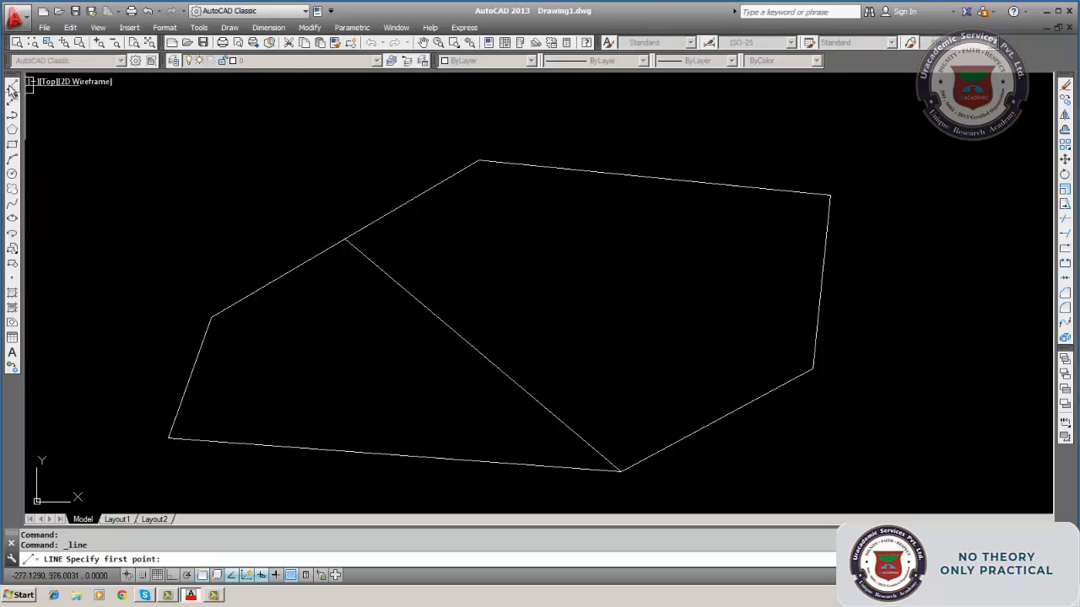
pyautogui.click(170, 438)
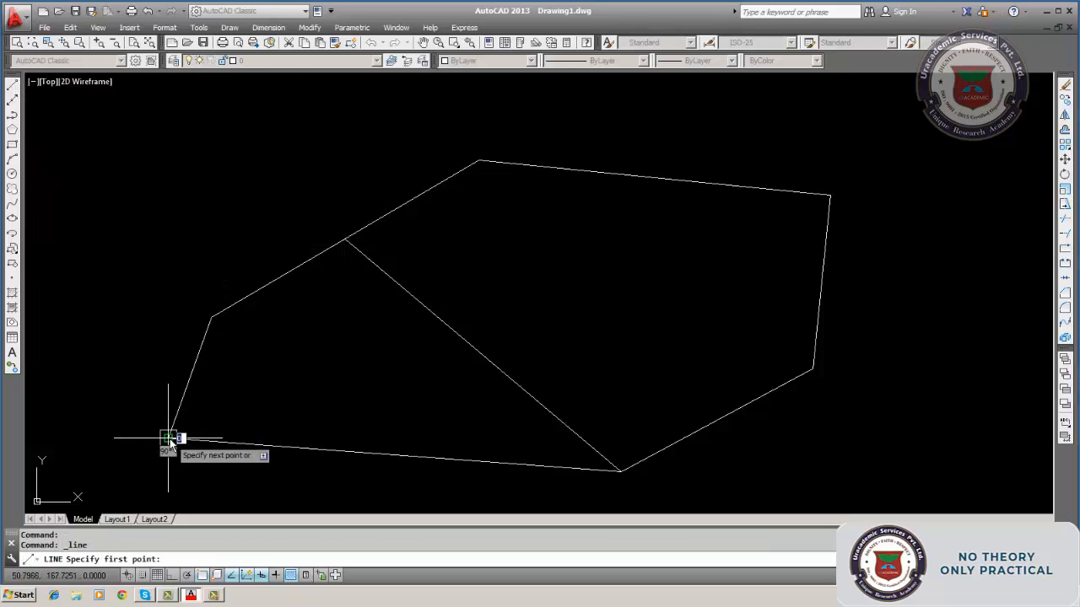
pyautogui.click(655, 179)
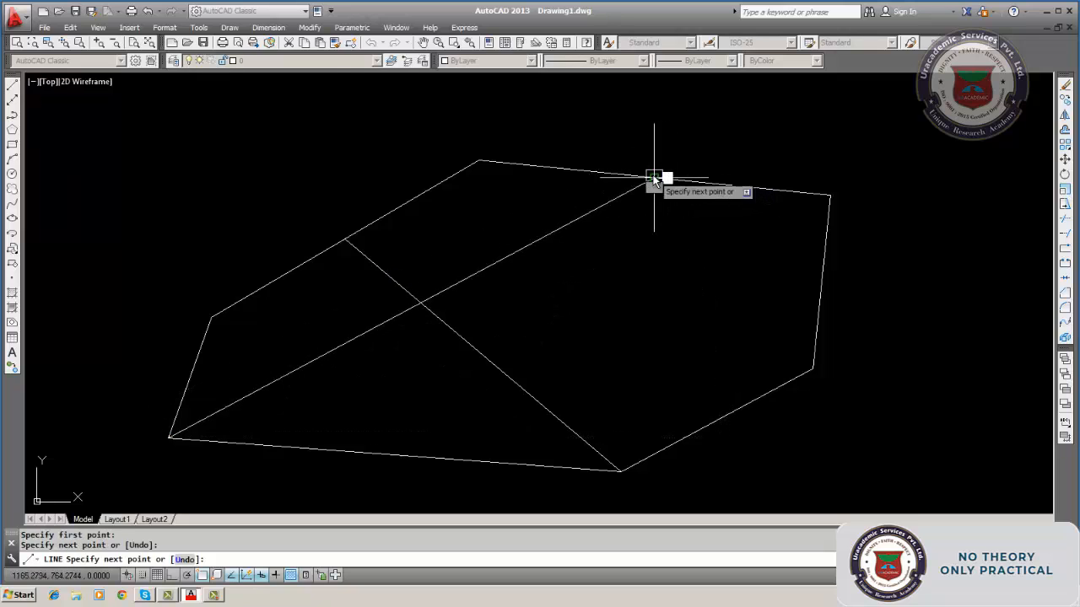
pyautogui.press('Return')
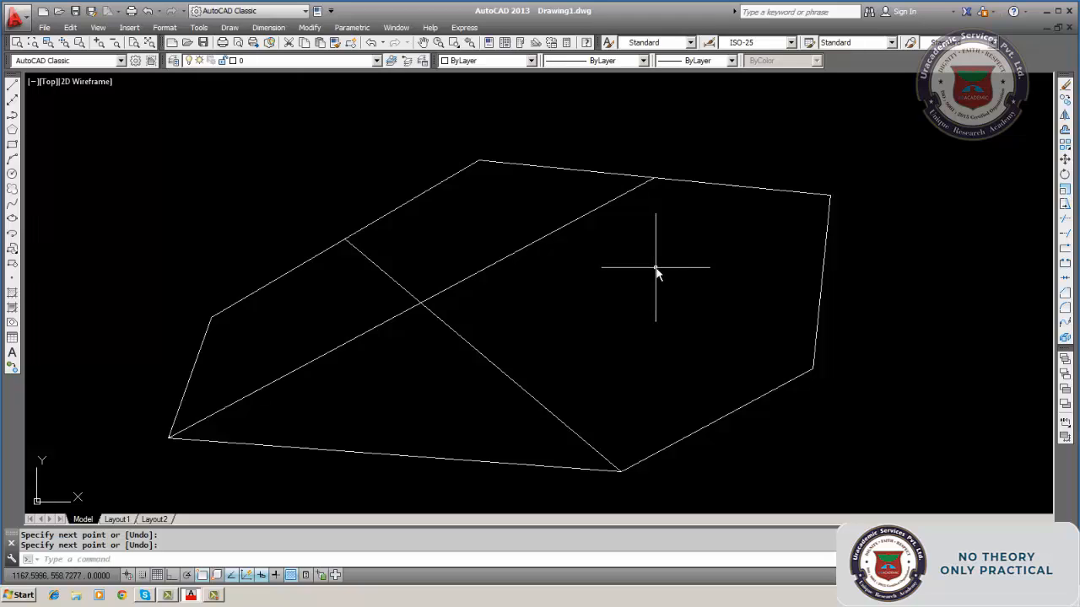
# Draw a line from a free point inside the outline's lower right area, perpendicular to the long top edge.
pyautogui.click(11, 85)
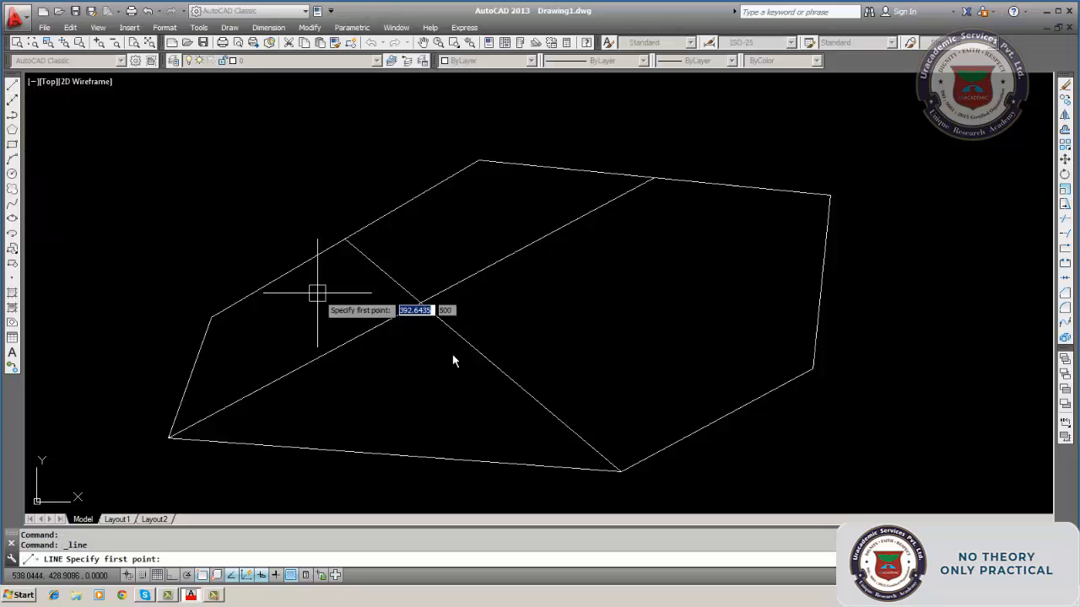
pyautogui.click(624, 394)
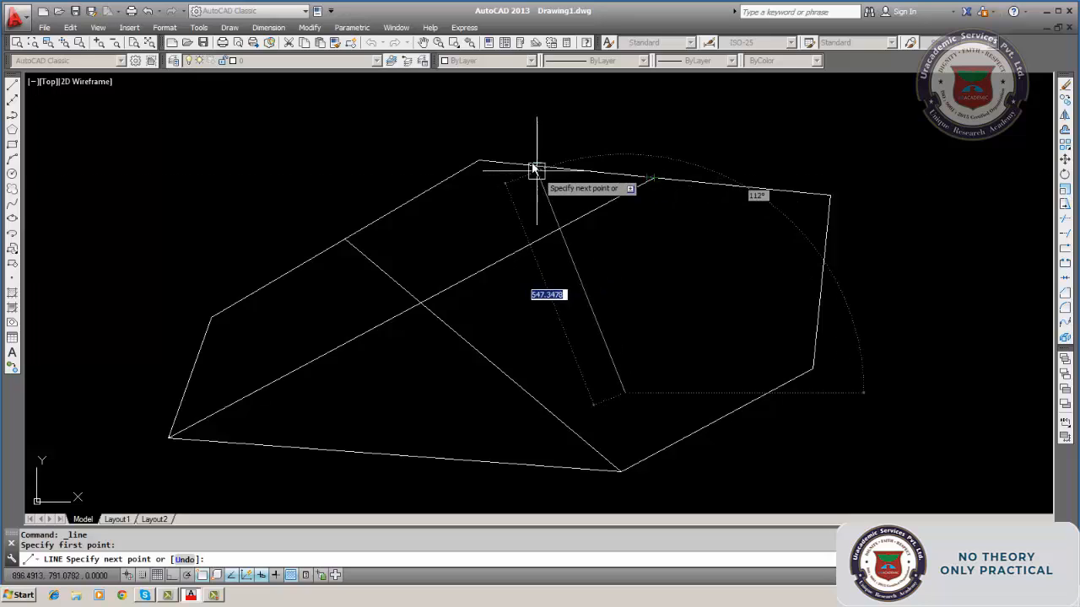
pyautogui.click(646, 179)
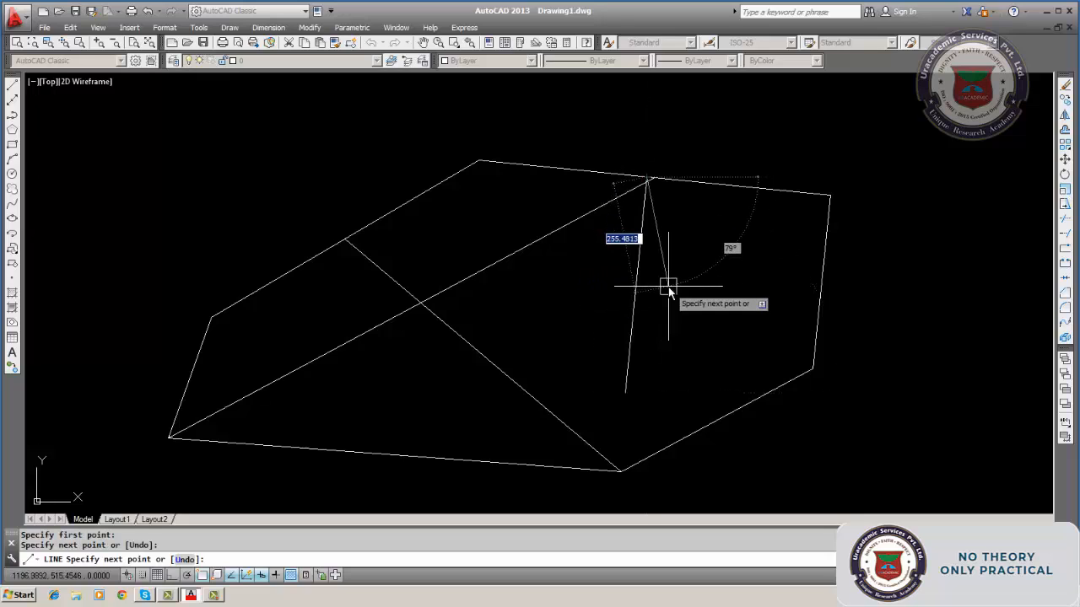
pyautogui.press('Return')
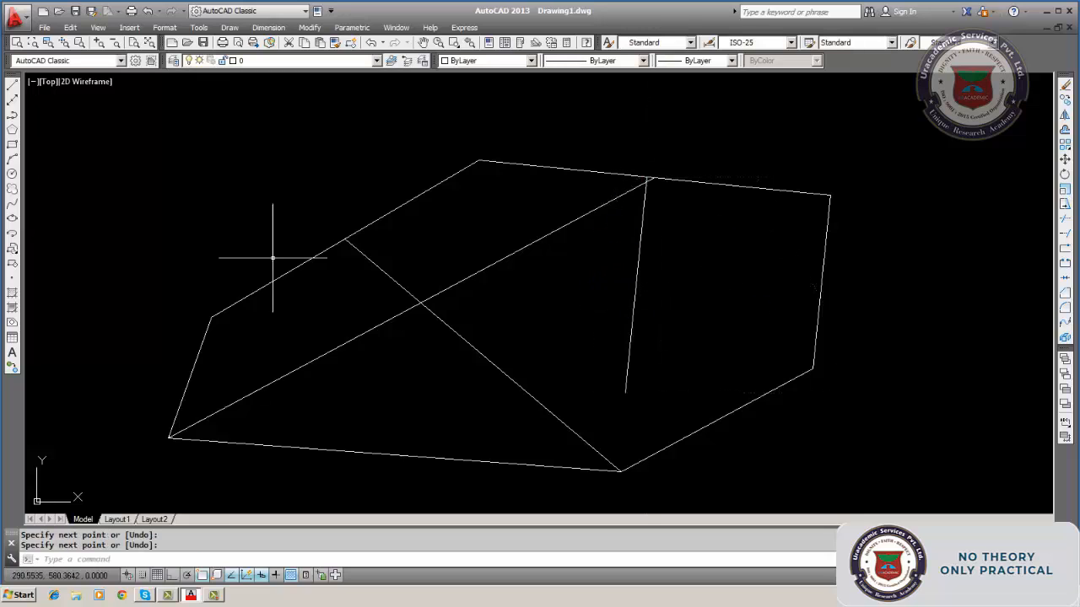
# Draw a line from the intersection of the two inner diagonals, perpendicular to the outline's long bottom edge.
pyautogui.click(12, 84)
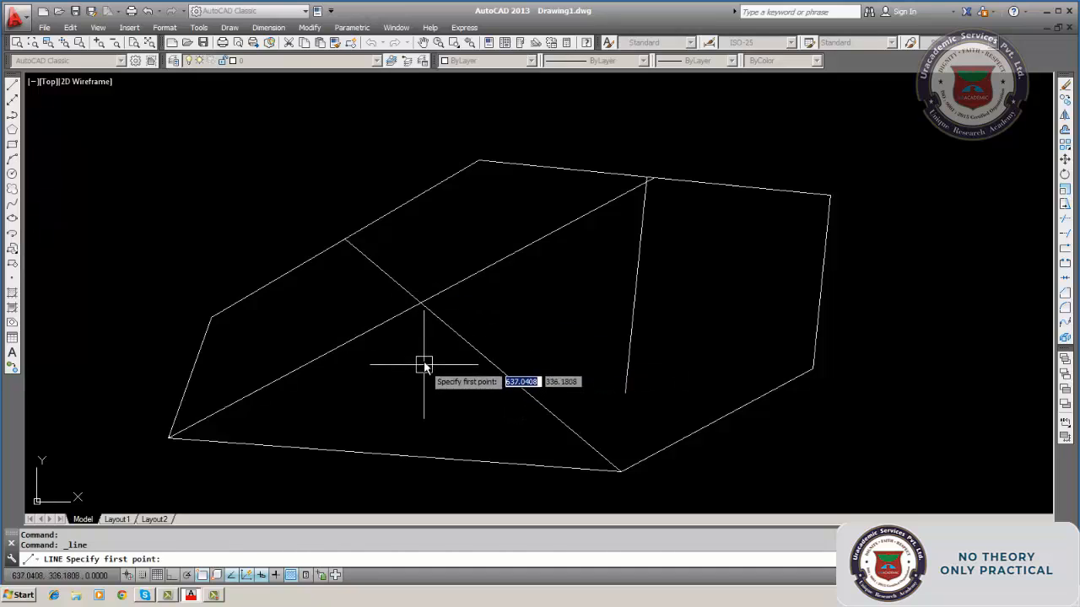
pyautogui.click(420, 303)
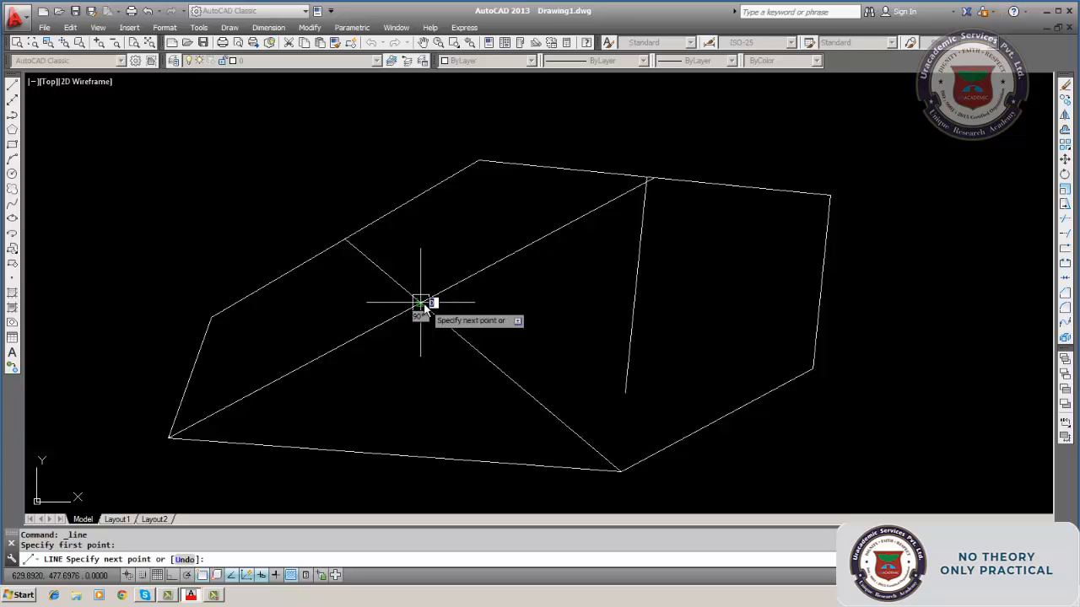
pyautogui.click(409, 456)
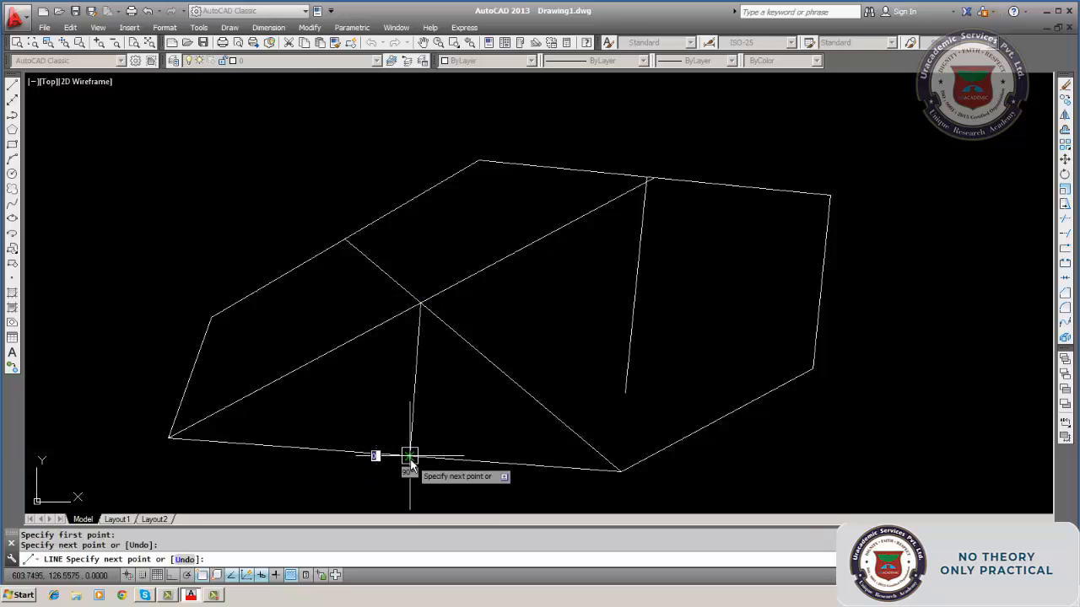
pyautogui.press('Return')
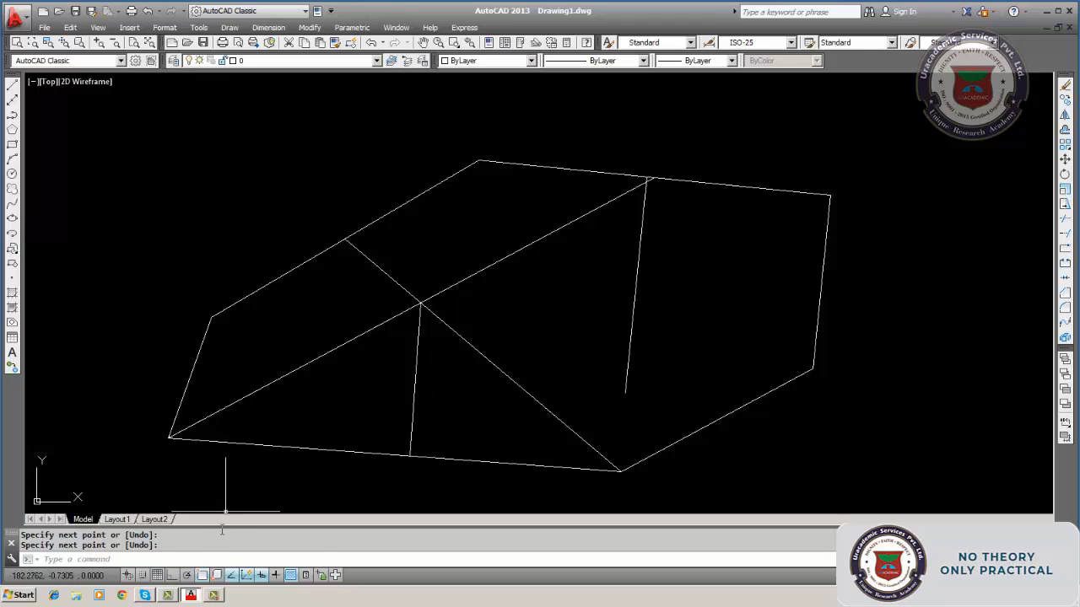
# Turn on the grid display in the drafting settings.
pyautogui.rightClick(143, 578)
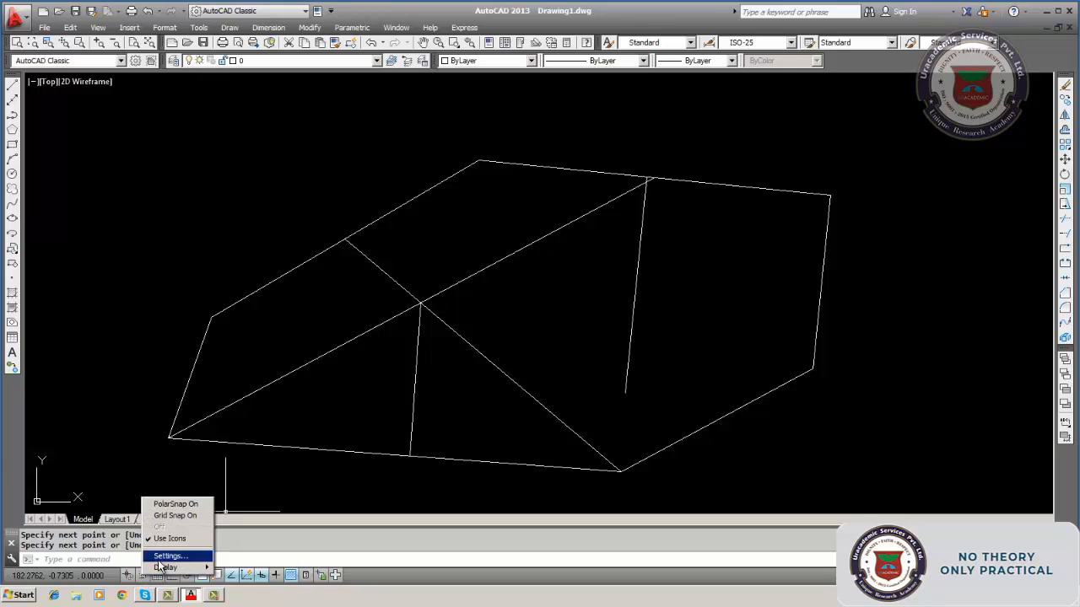
pyautogui.click(167, 557)
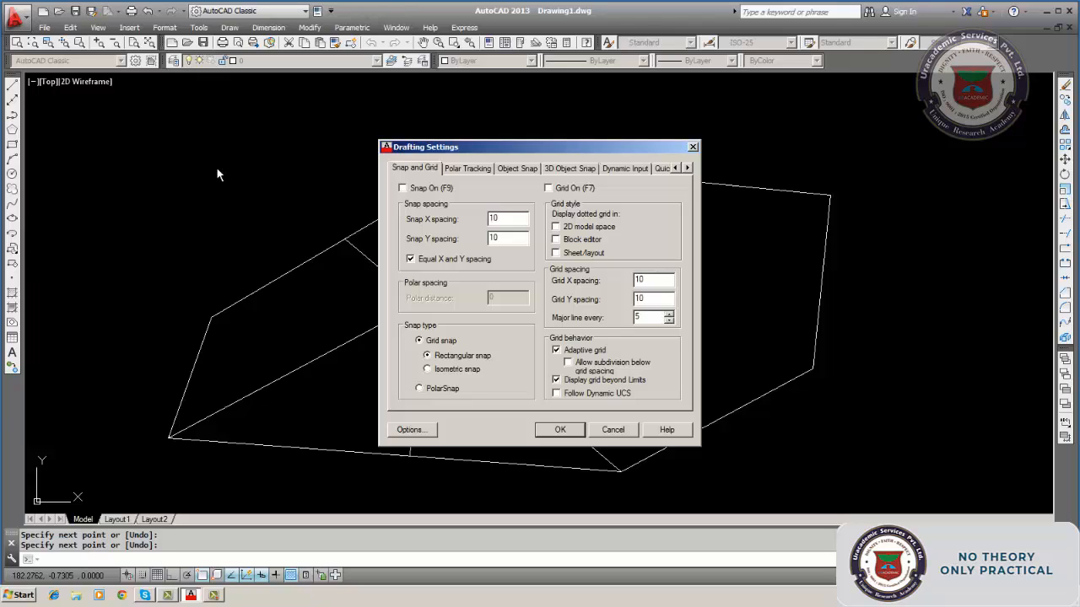
pyautogui.click(548, 189)
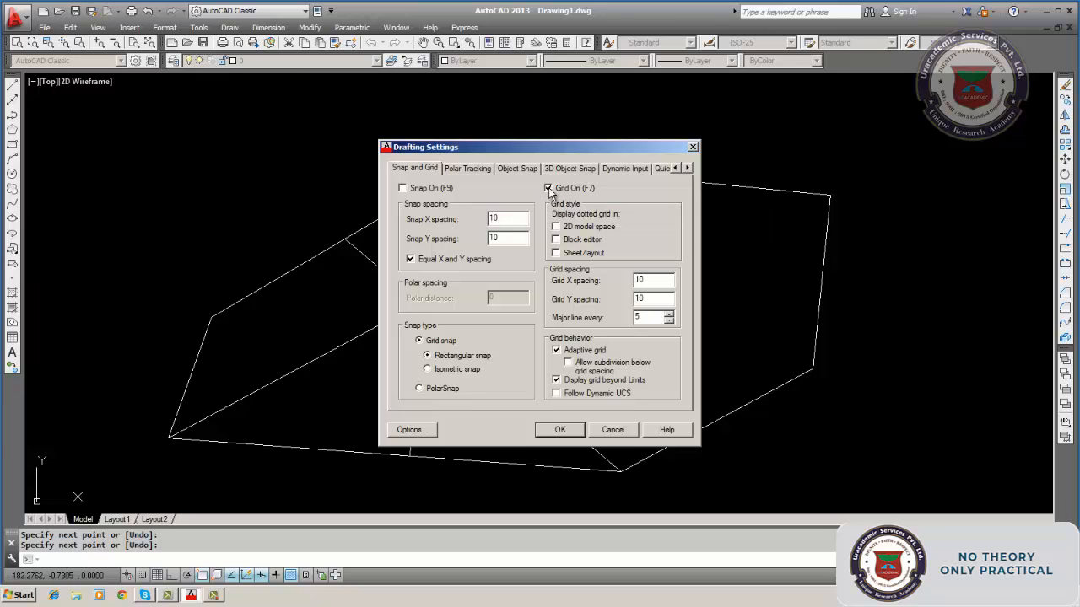
pyautogui.click(569, 435)
pyautogui.click(568, 432)
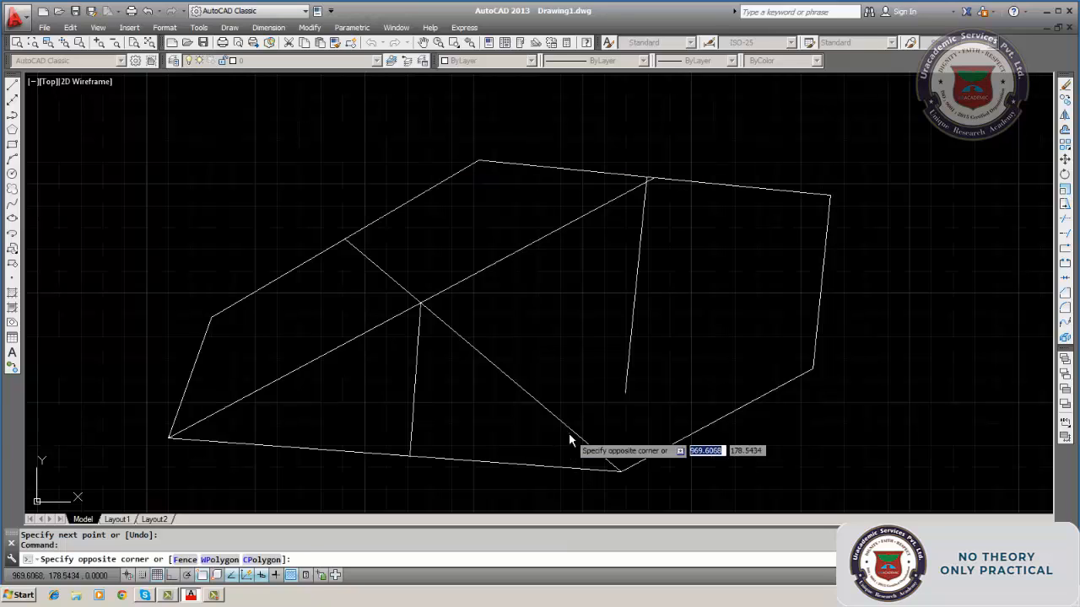
pyautogui.click(414, 439)
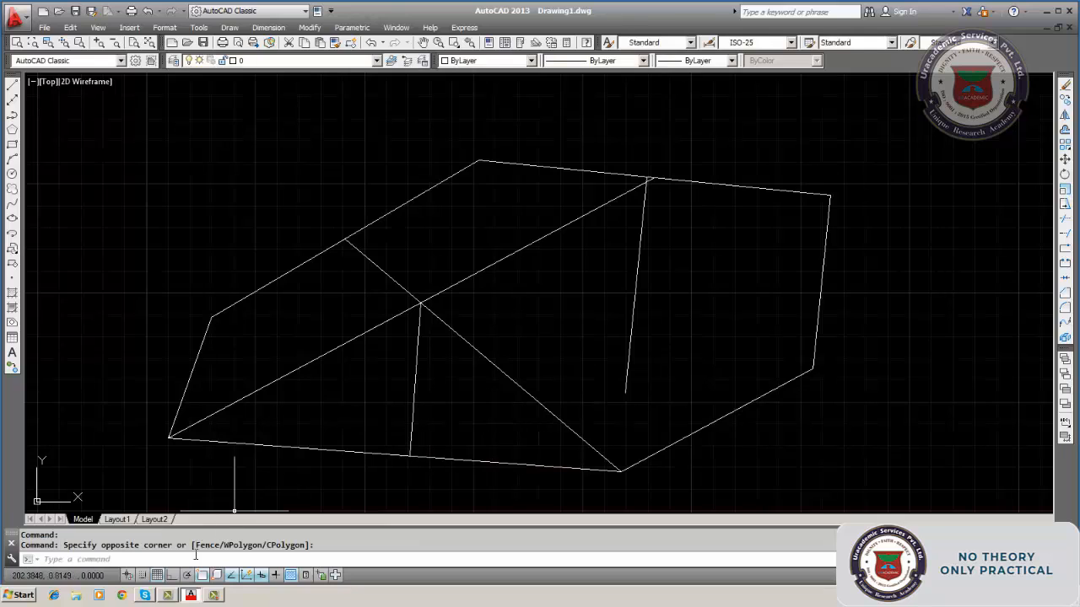
# Turn on grid snap in the drafting settings.
pyautogui.rightClick(144, 577)
pyautogui.click(169, 558)
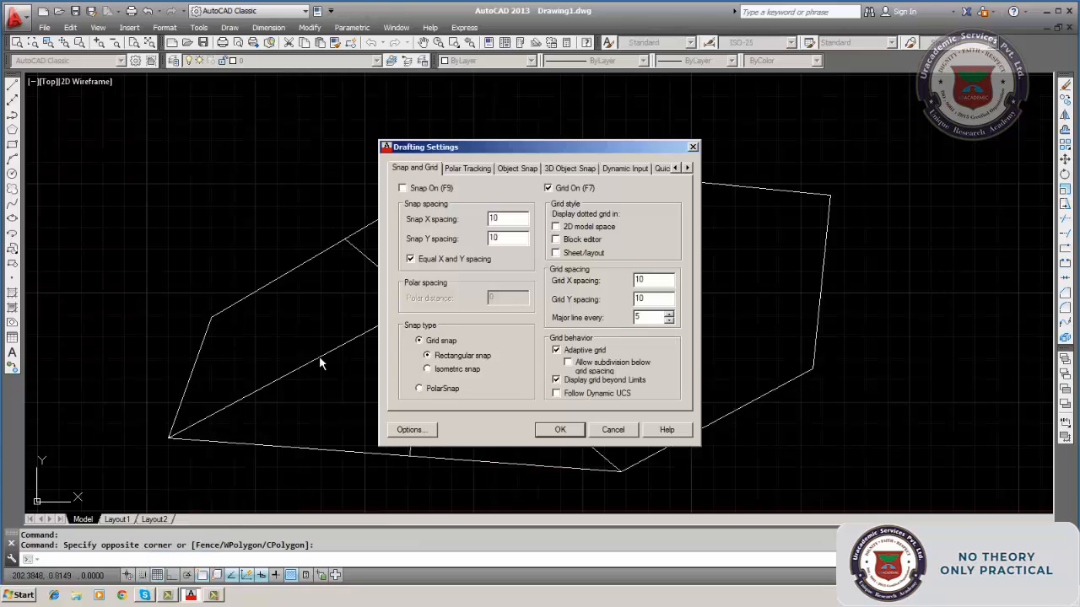
pyautogui.click(402, 189)
pyautogui.click(558, 430)
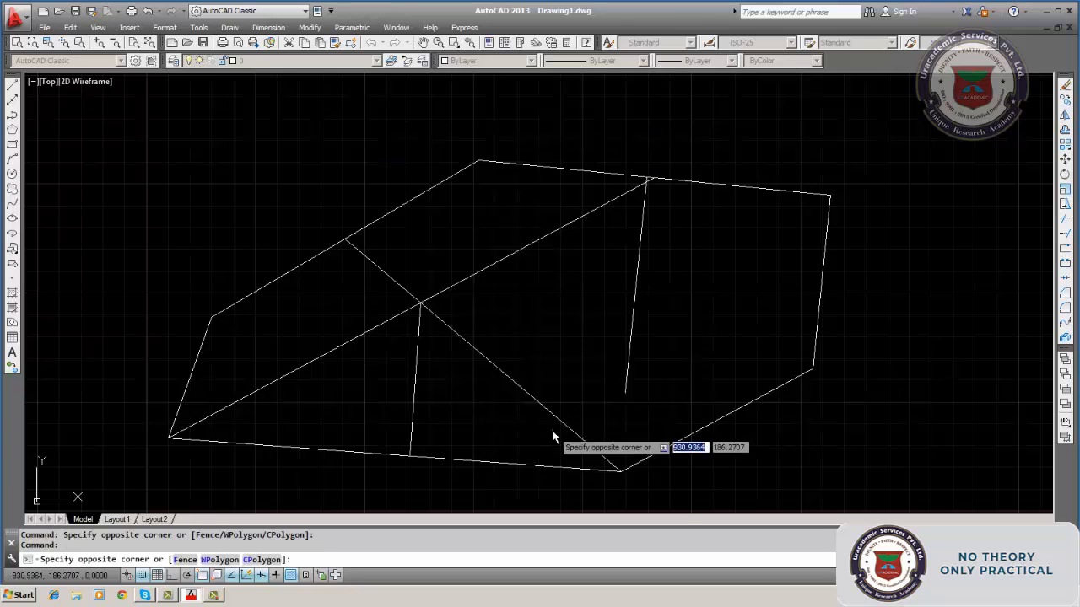
pyautogui.click(480, 395)
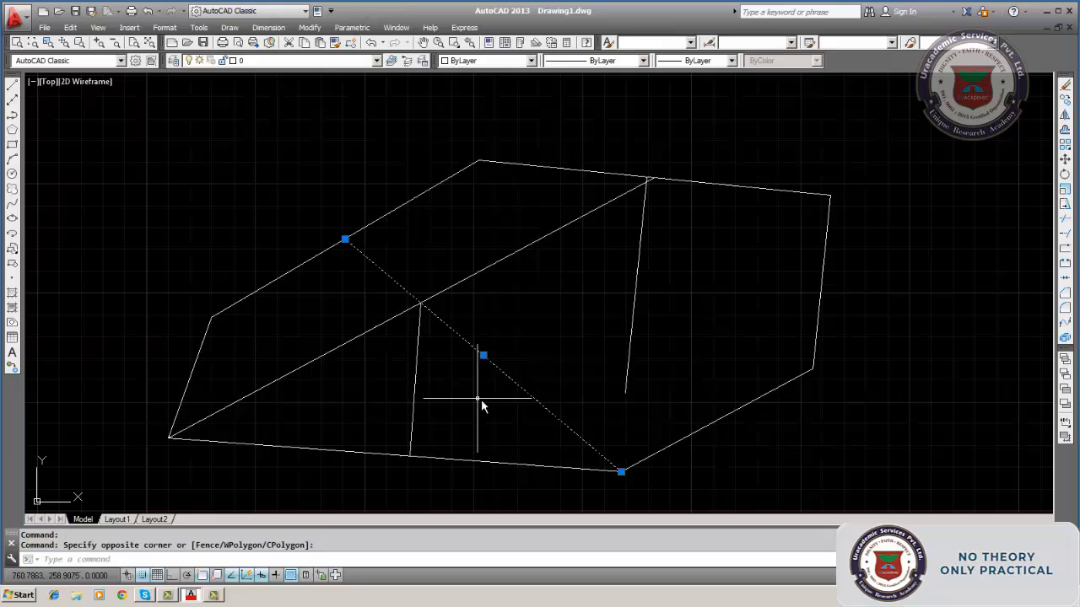
# Set the snap spacing to 50 in both X and Y during a Line command.
pyautogui.click(13, 86)
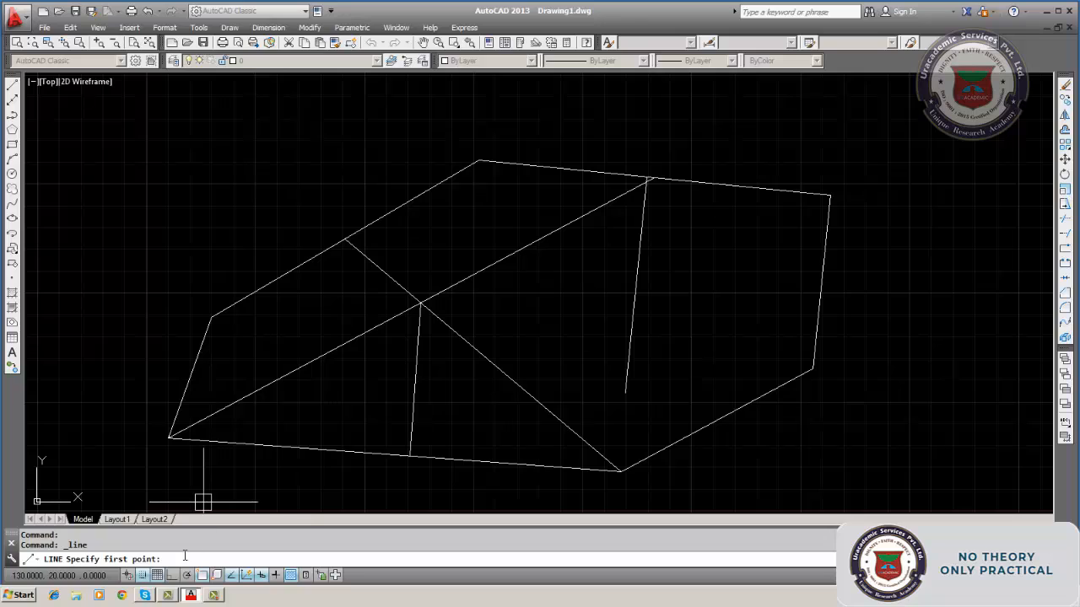
pyautogui.rightClick(148, 579)
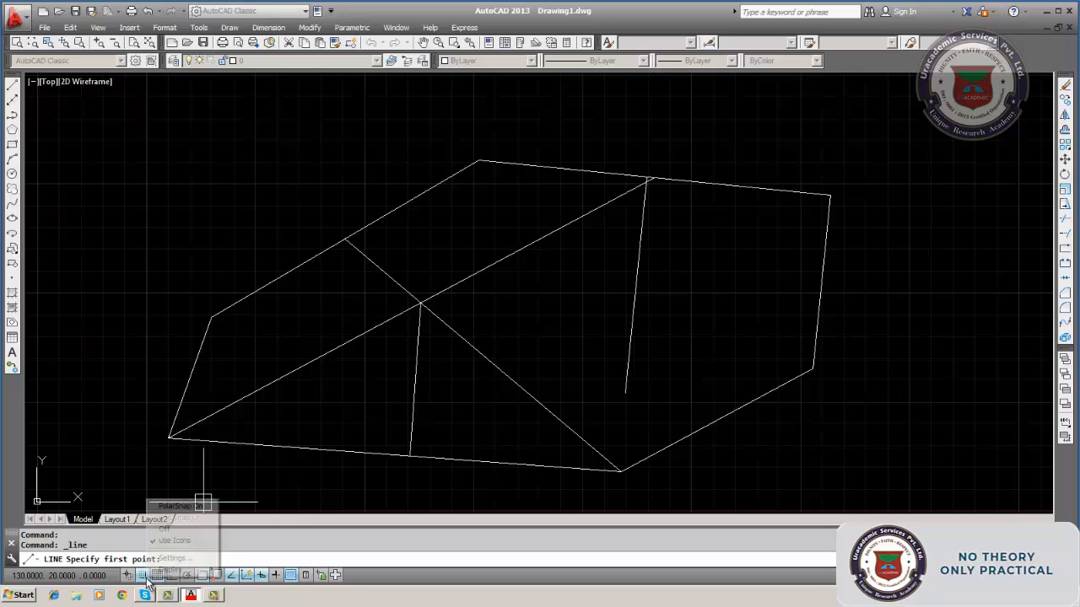
pyautogui.click(169, 559)
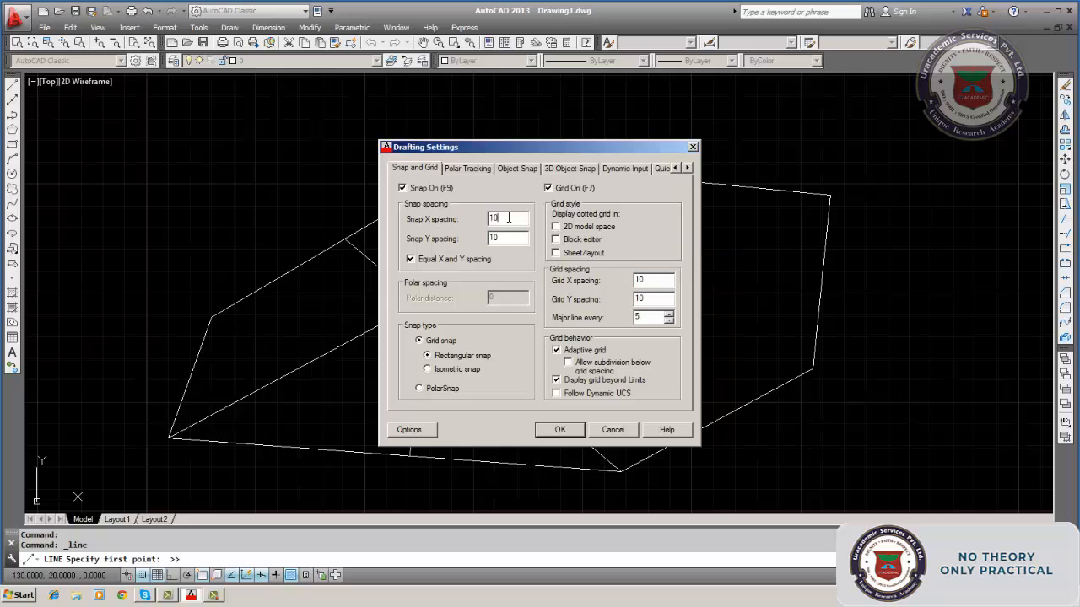
pyautogui.write('0')
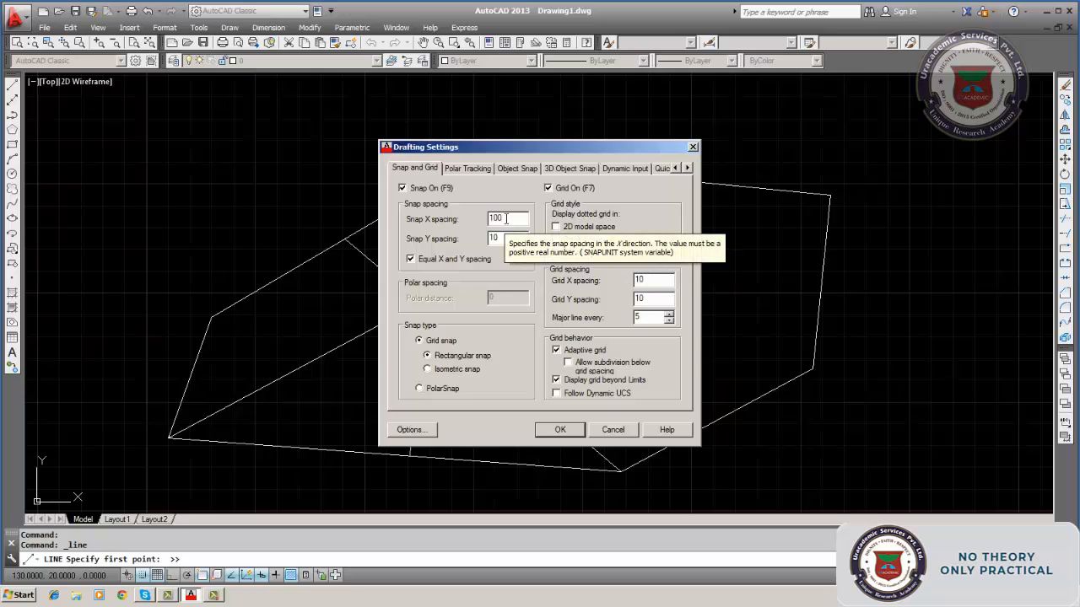
pyautogui.press('BackSpace')
pyautogui.press('BackSpace')
pyautogui.press('BackSpace')
pyautogui.write('50')
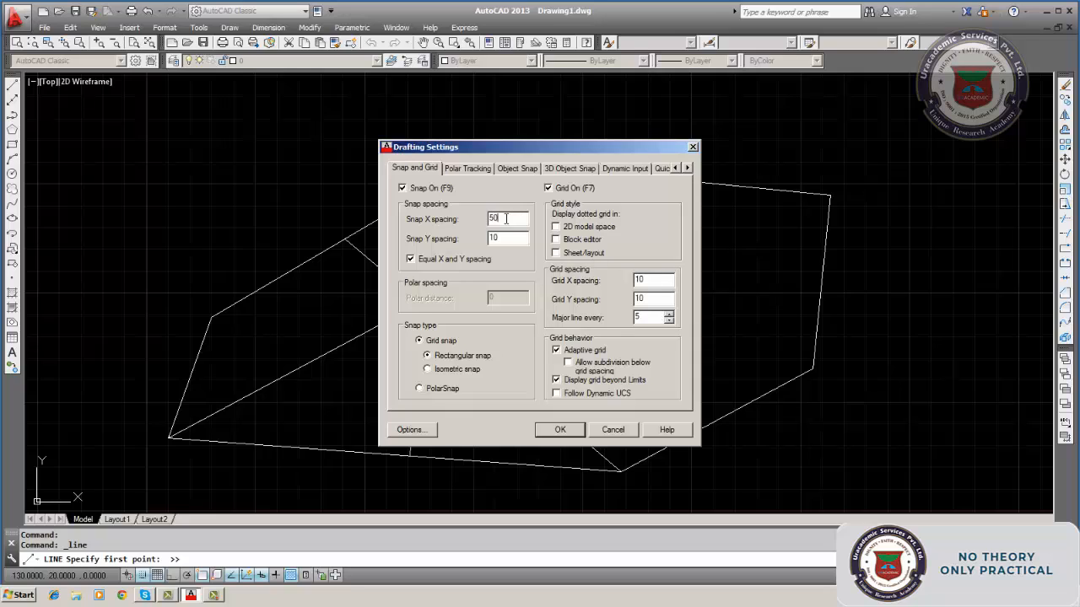
pyautogui.click(506, 241)
pyautogui.click(557, 430)
pyautogui.click(537, 423)
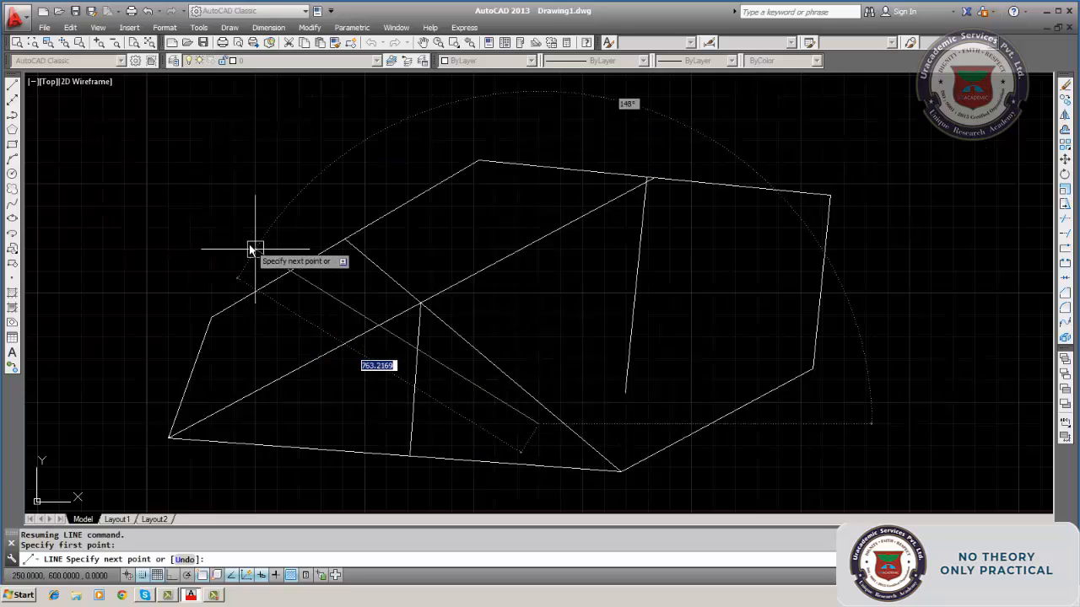
pyautogui.press('Escape')
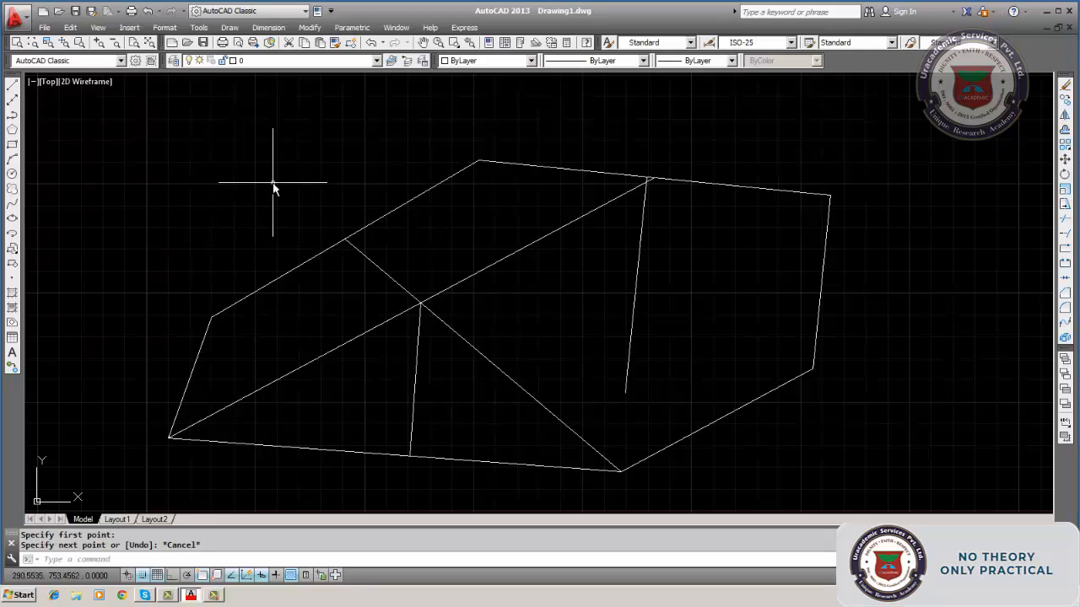
# Try the snap spacing by starting a line at 250,750 above the outline, and abandon it.
pyautogui.click(11, 85)
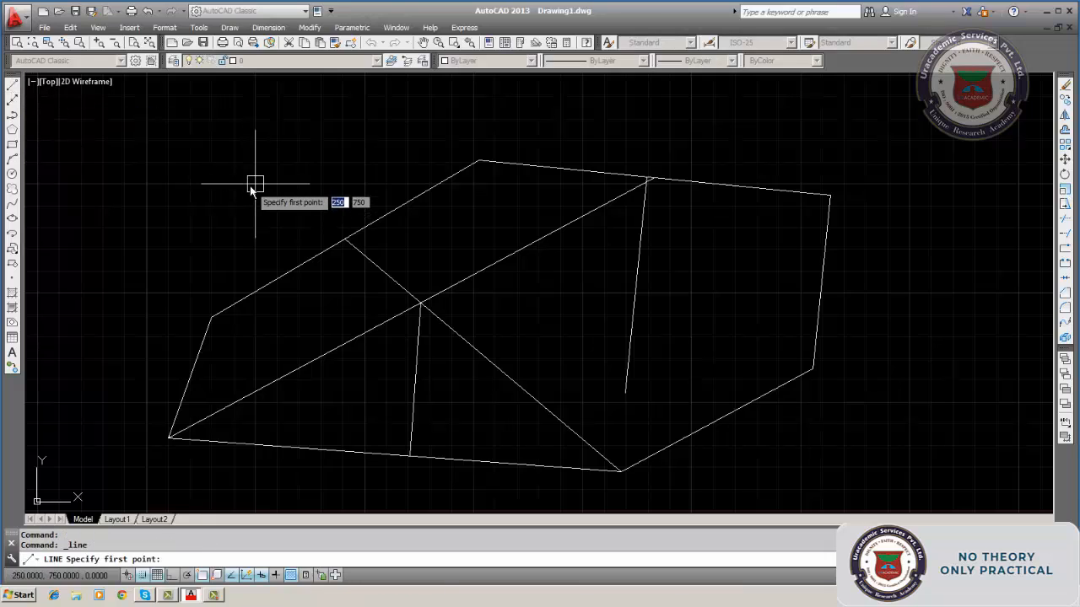
pyautogui.click(254, 183)
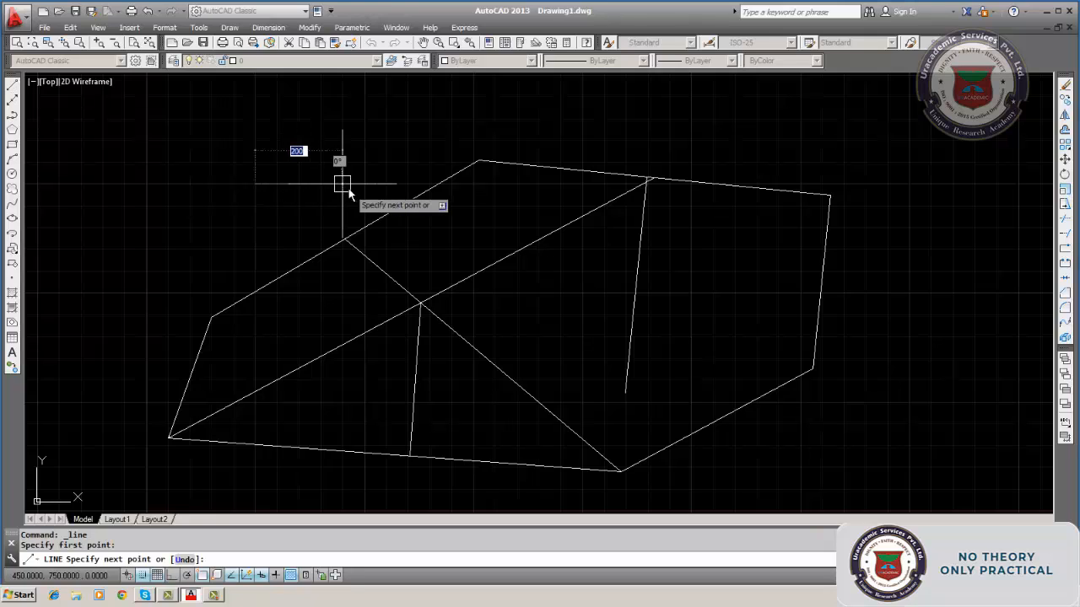
pyautogui.press('Escape')
pyautogui.press('Escape')
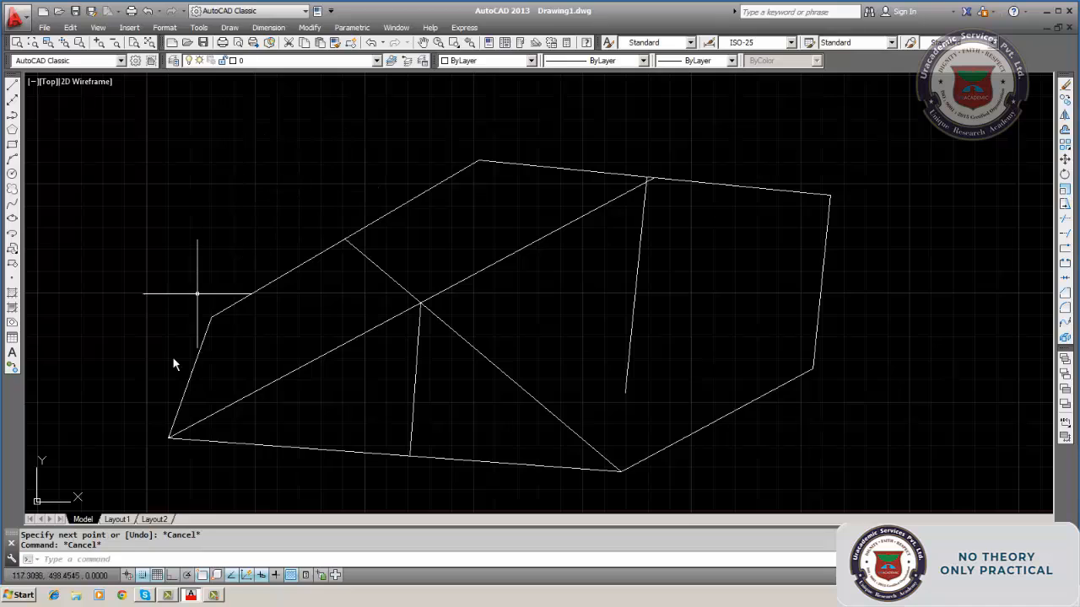
# Set the snap spacing to 10 in both X and Y in the drafting settings.
pyautogui.rightClick(142, 577)
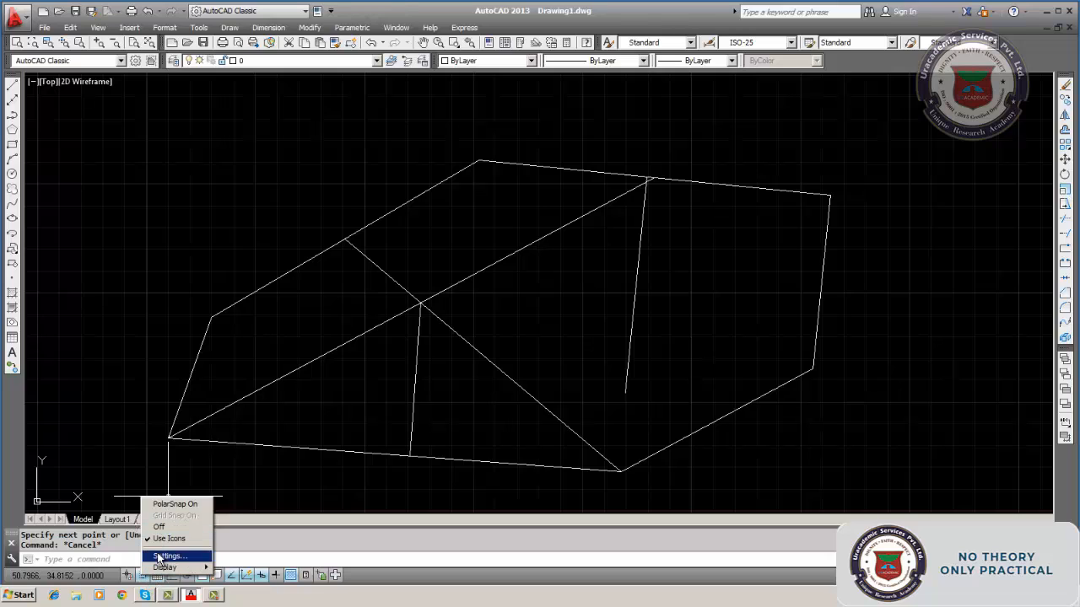
pyautogui.click(159, 559)
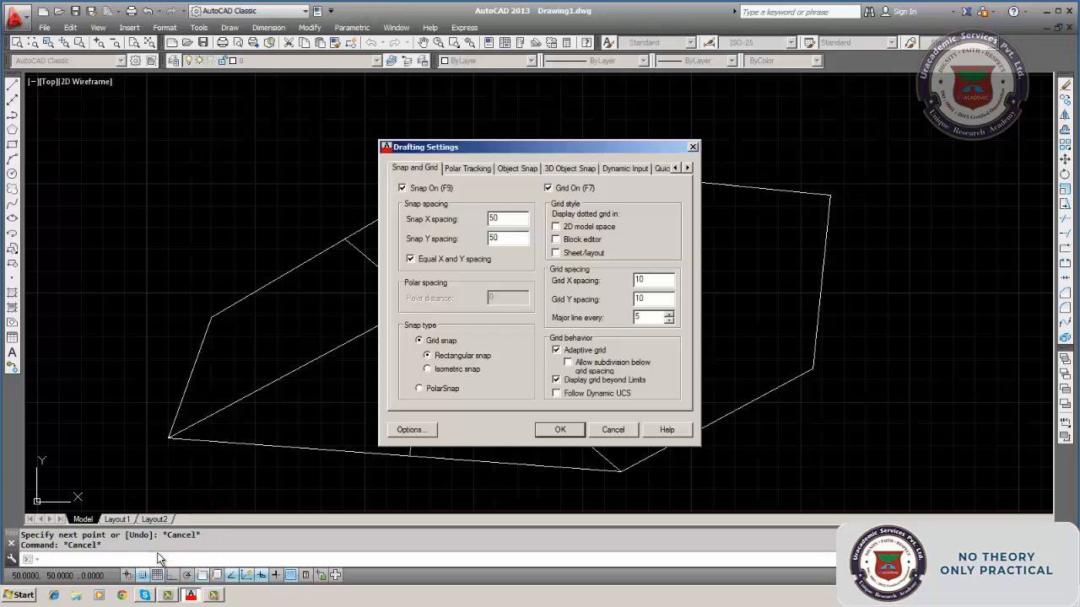
pyautogui.doubleClick(501, 219)
pyautogui.press('BackSpace')
pyautogui.write('10')
pyautogui.press('Tab')
pyautogui.click(552, 430)
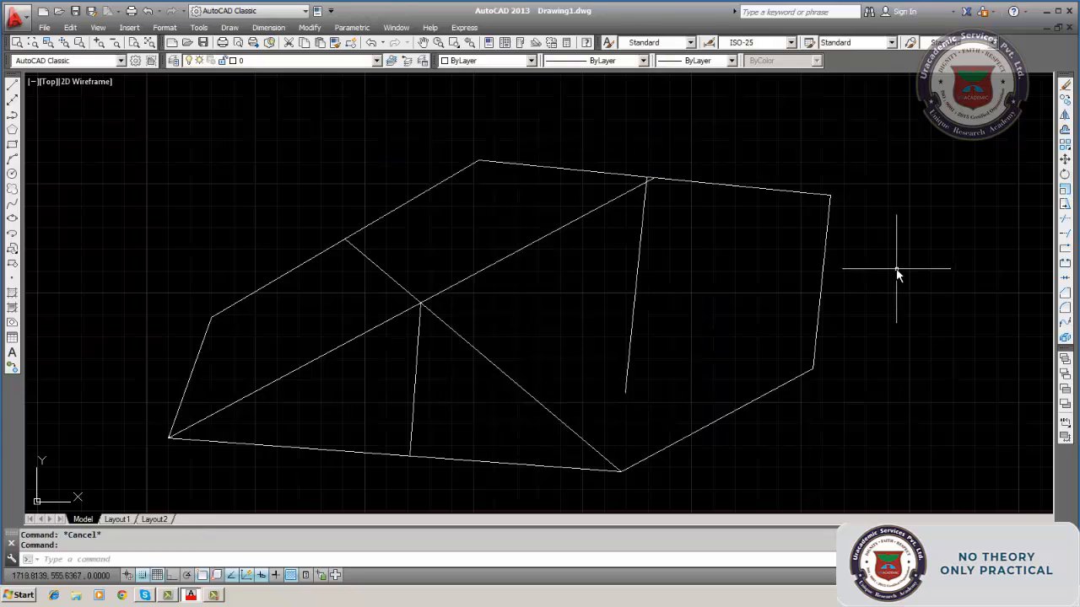
# Erase the whole outline and its inner lines using a window selection around them.
pyautogui.click(1065, 86)
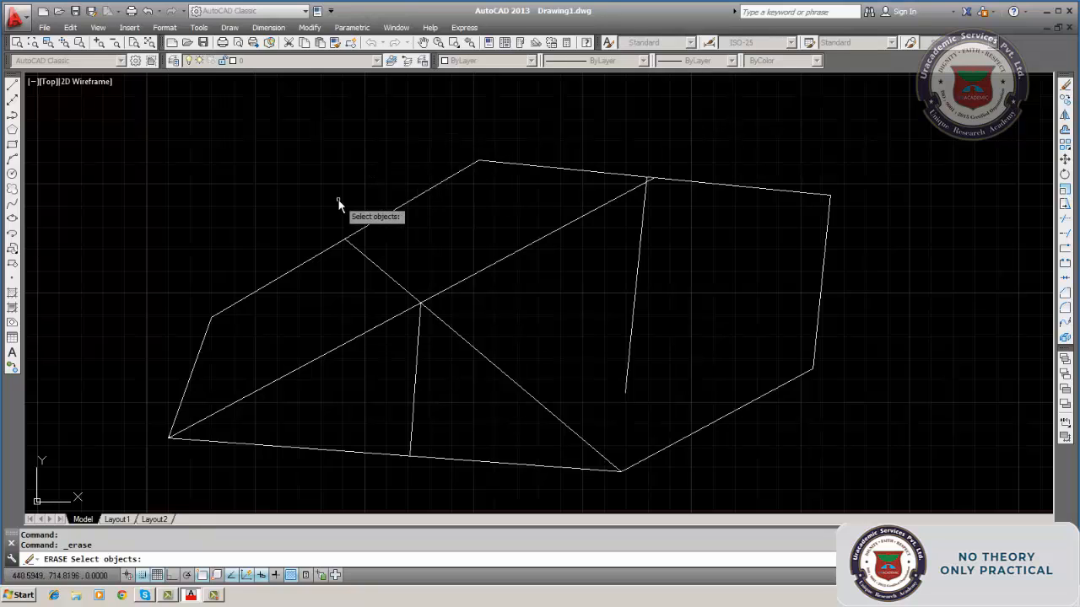
pyautogui.write('w')
pyautogui.press('Return')
pyautogui.click(126, 123)
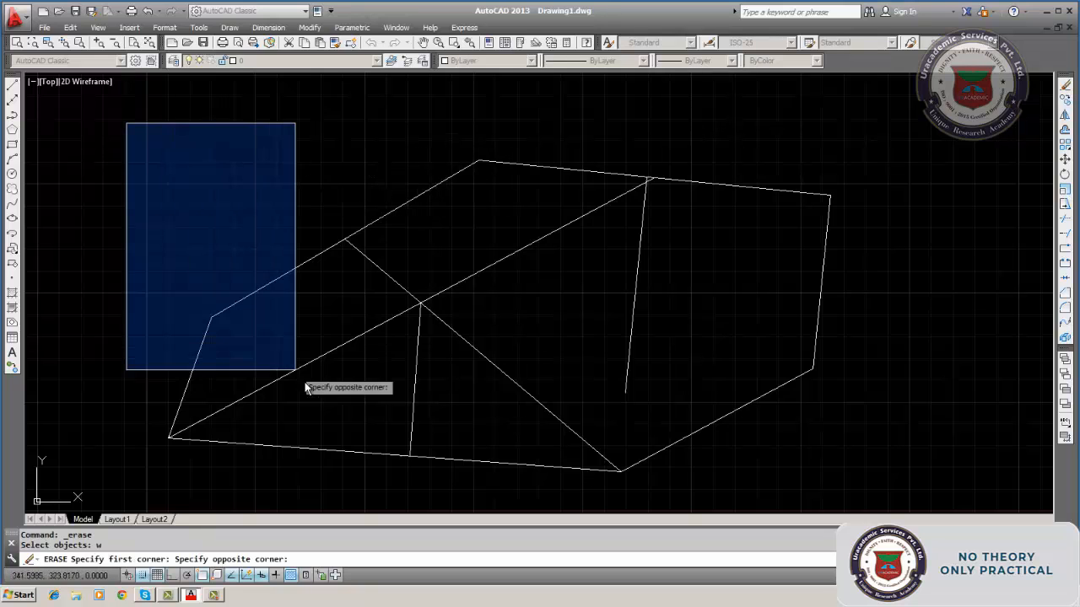
pyautogui.click(854, 488)
pyautogui.press('Return')
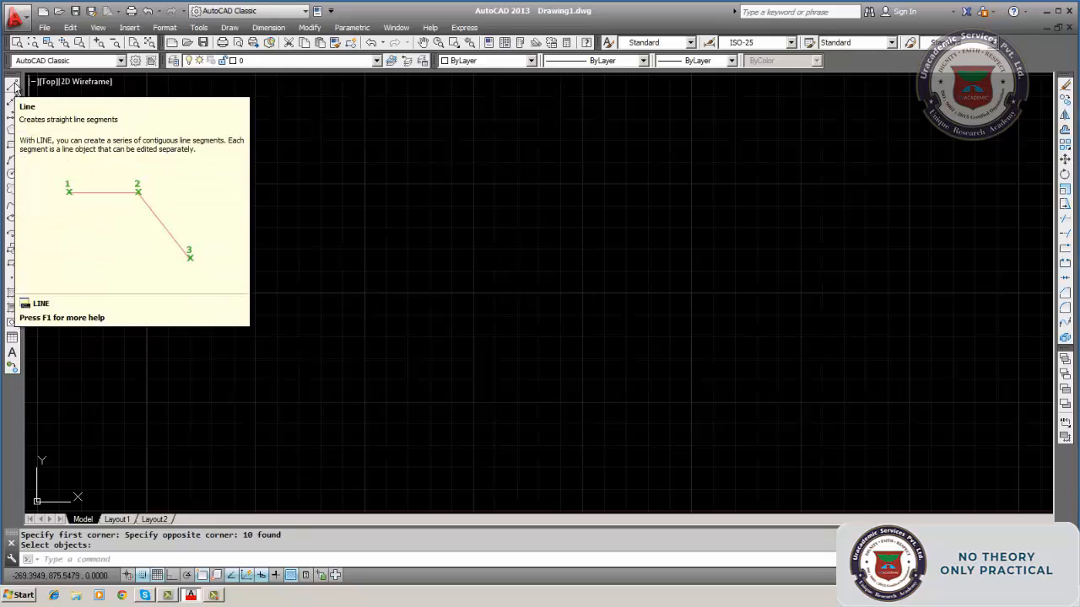
# Draw a single line about 208 units long from 250,500 at a 45-degree angle.
pyautogui.click(13, 85)
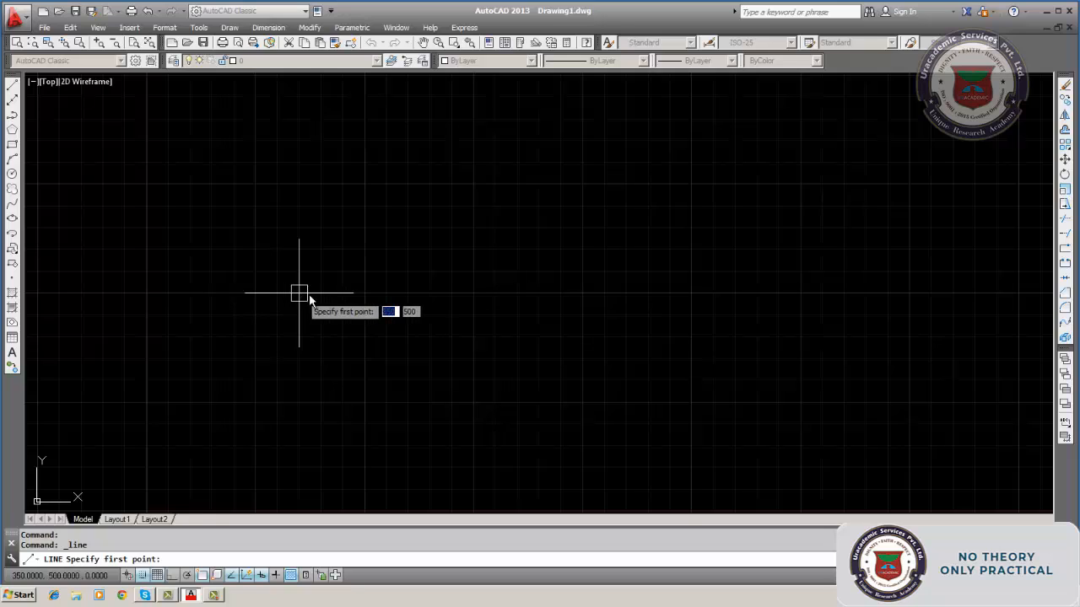
pyautogui.click(255, 293)
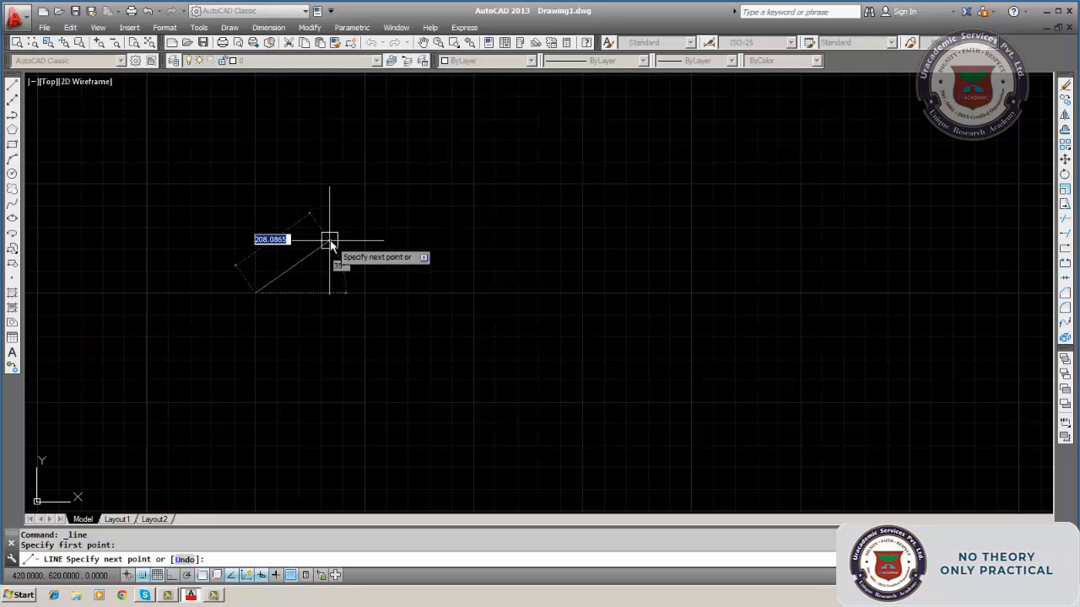
pyautogui.press('Tab')
pyautogui.write('45')
pyautogui.press('Return')
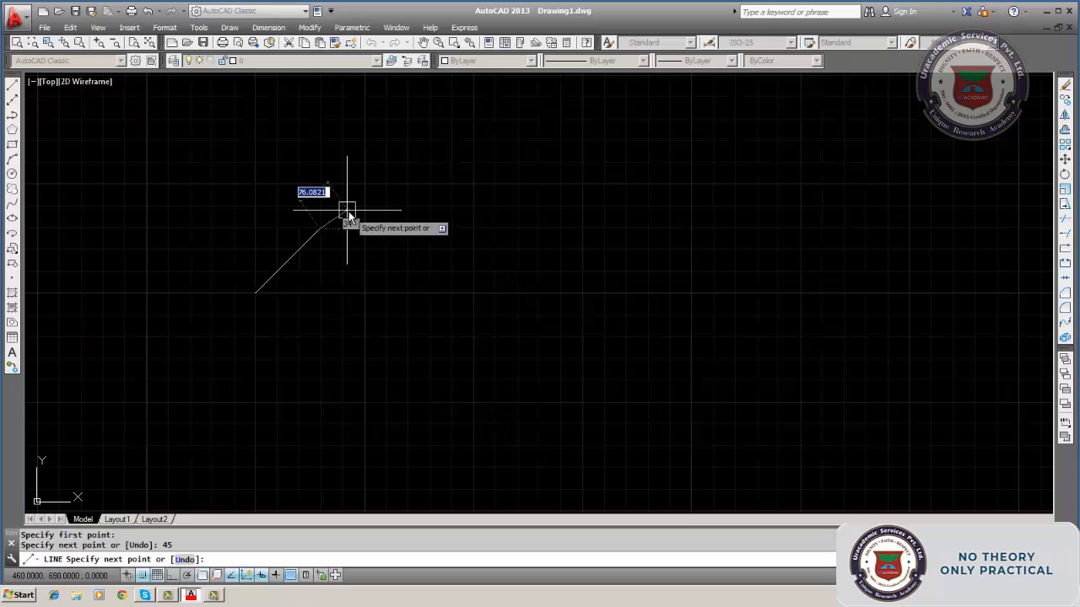
pyautogui.press('Return')
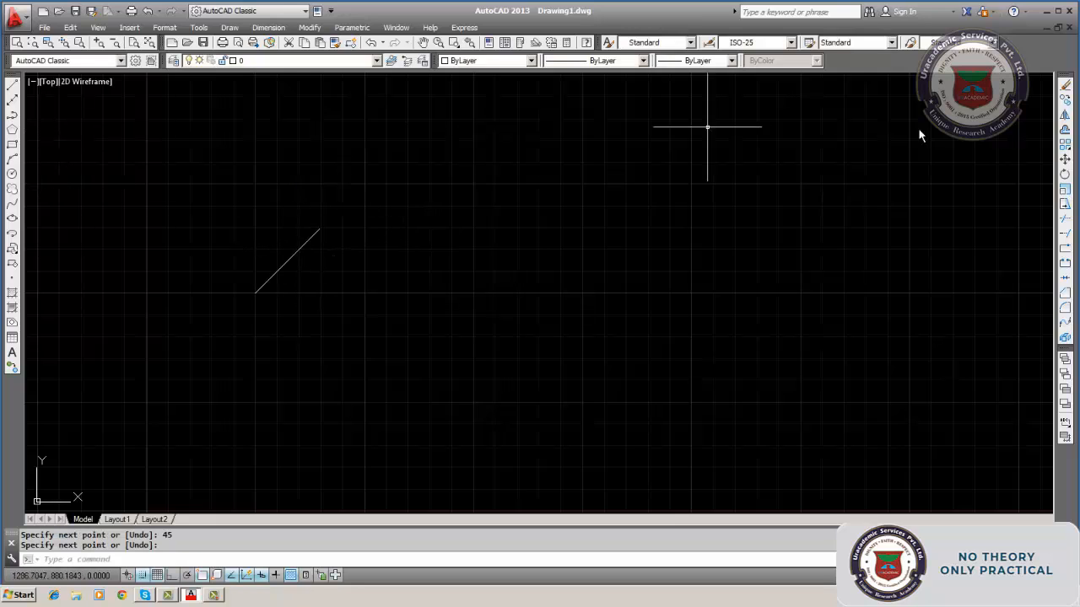
# Erase the 45-degree line.
pyautogui.click(1064, 85)
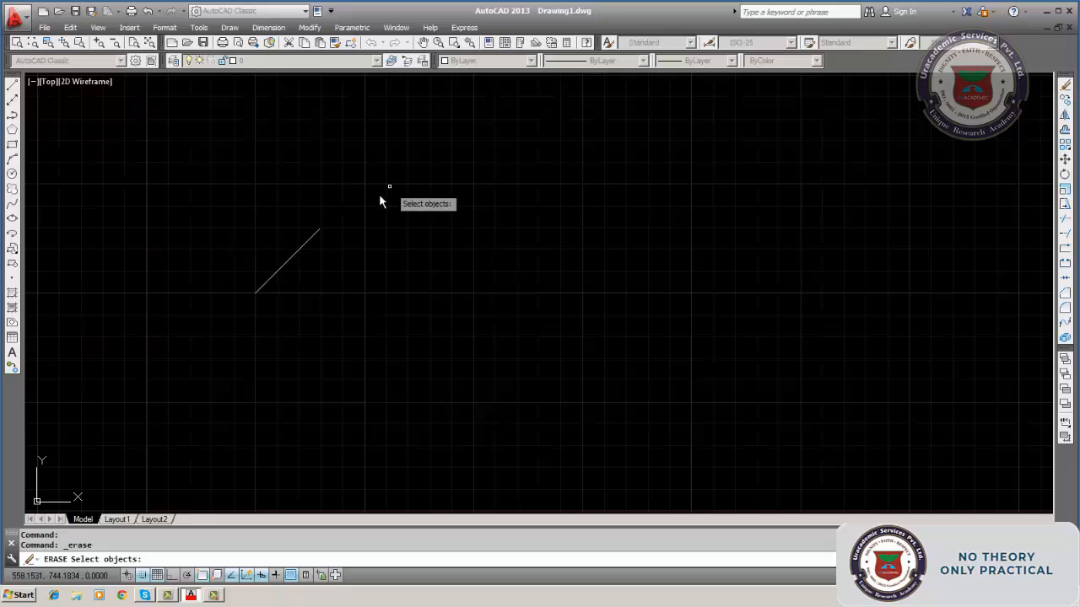
pyautogui.click(280, 269)
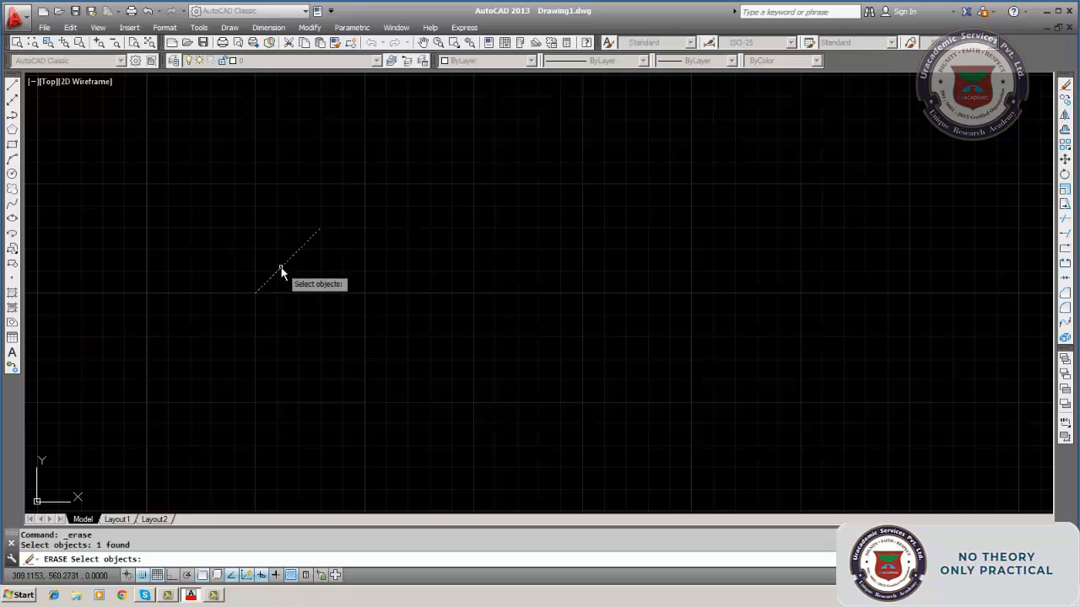
pyautogui.press('Return')
# Draw two connected lines from 250,500 up to 500,750 and down to about 780,520.
pyautogui.click(12, 86)
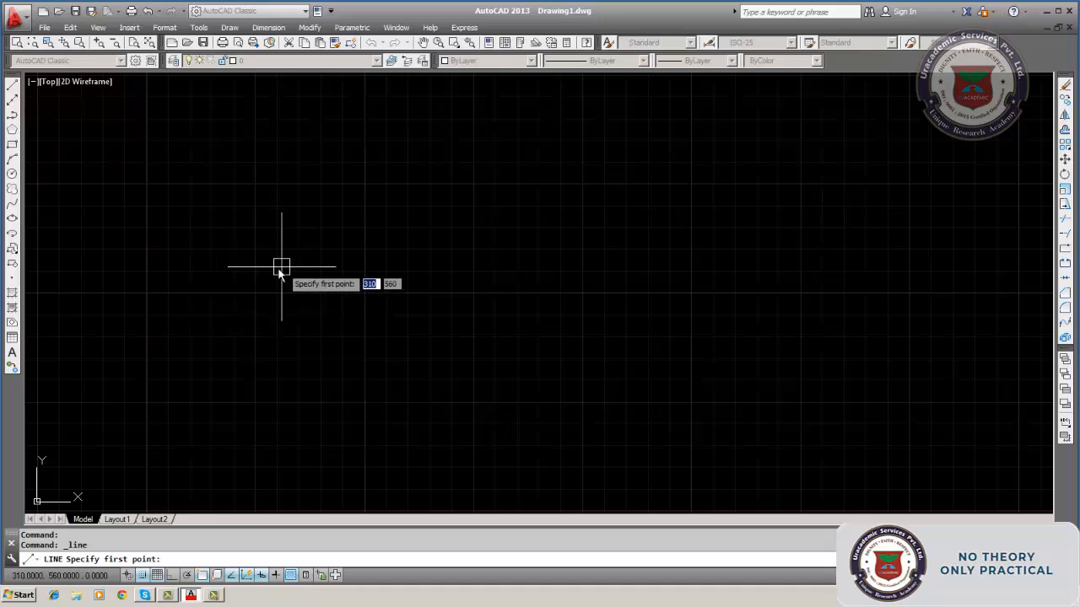
pyautogui.click(256, 295)
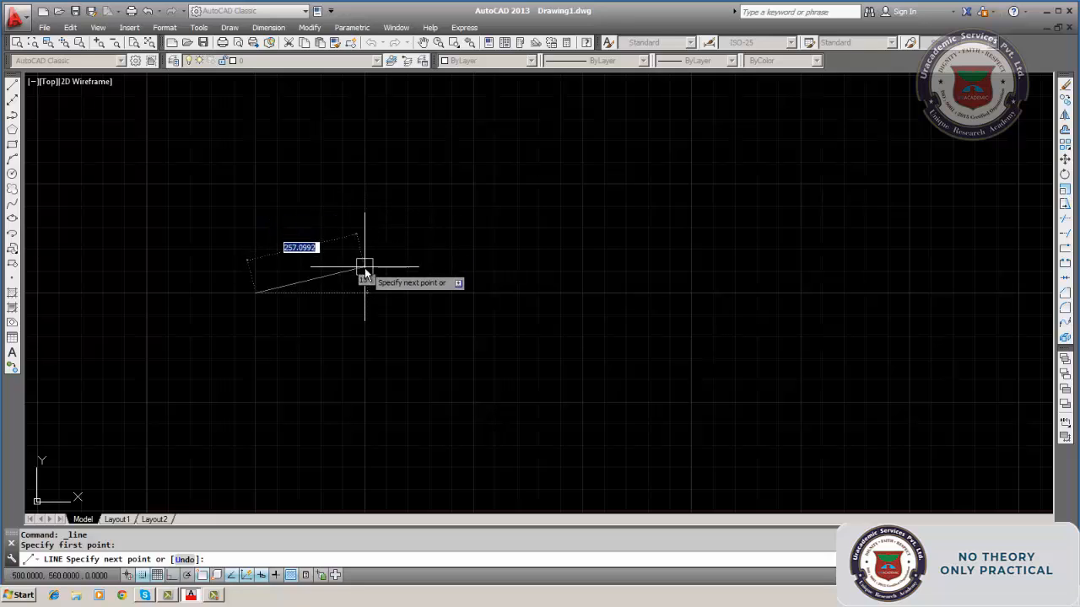
pyautogui.click(364, 184)
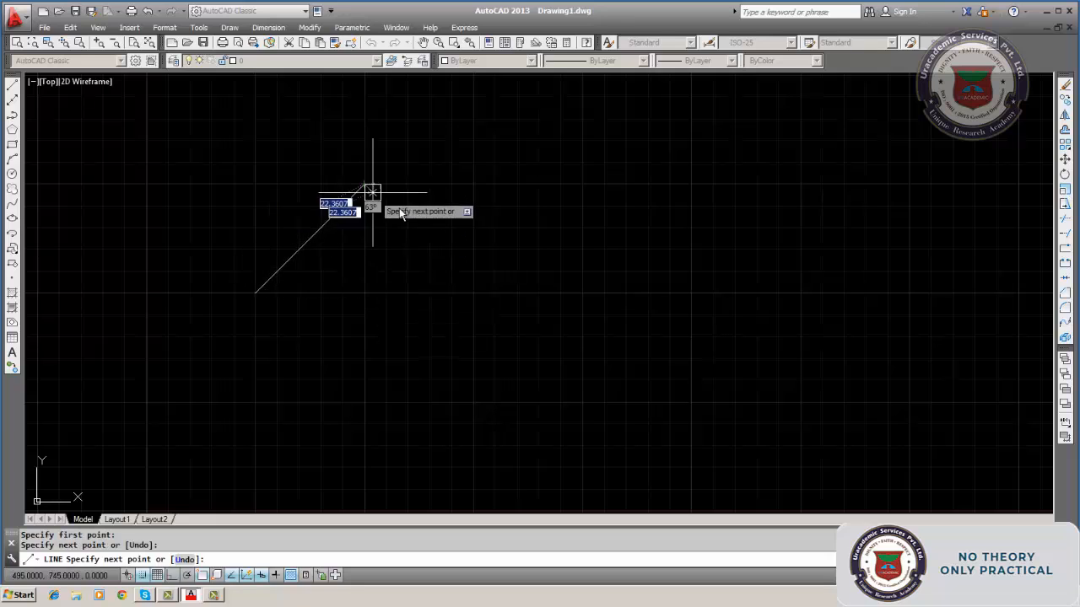
pyautogui.click(486, 286)
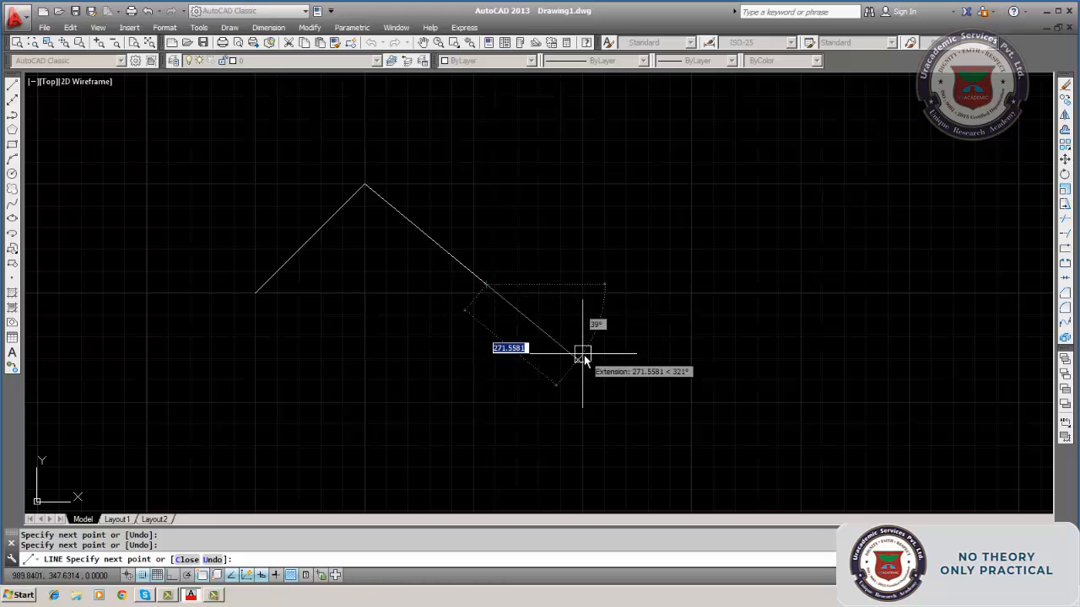
pyautogui.press('Escape')
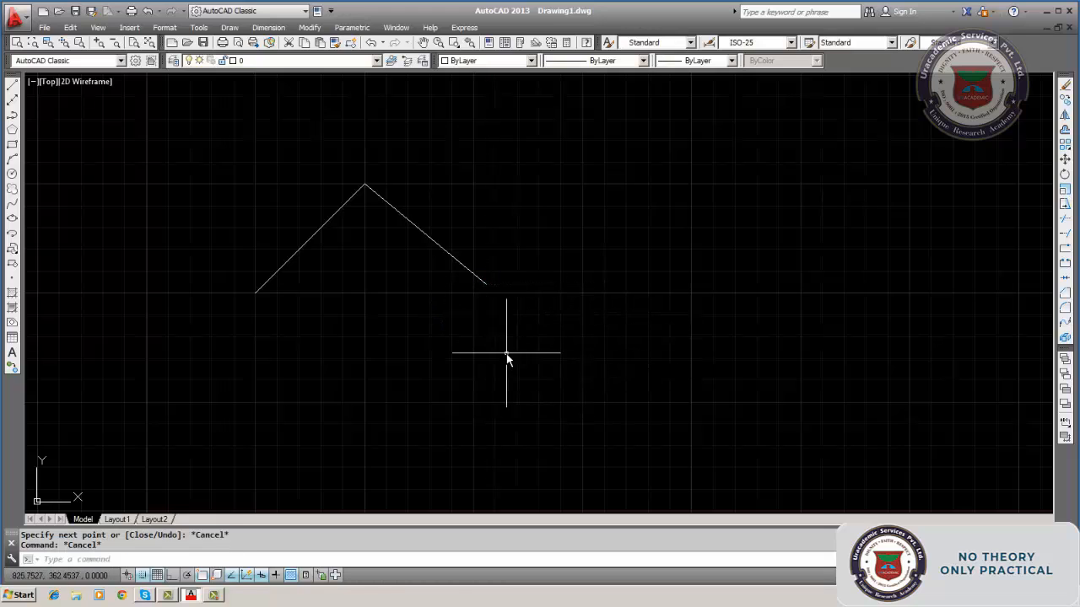
# Erase the descending line, keeping the line from 250,500 to 500,750.
pyautogui.click(1064, 85)
pyautogui.click(456, 259)
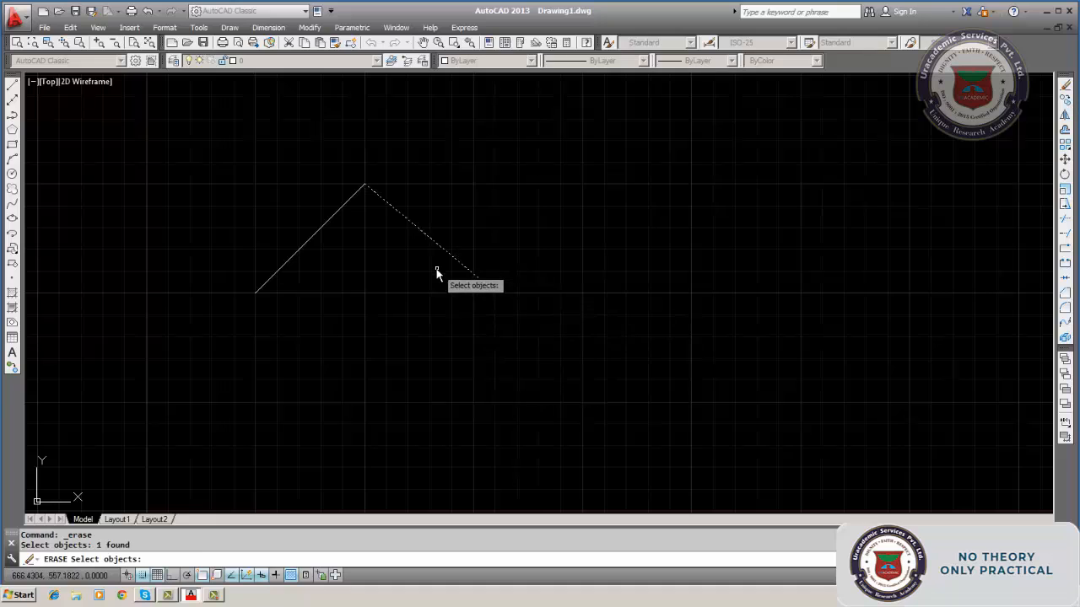
pyautogui.press('Return')
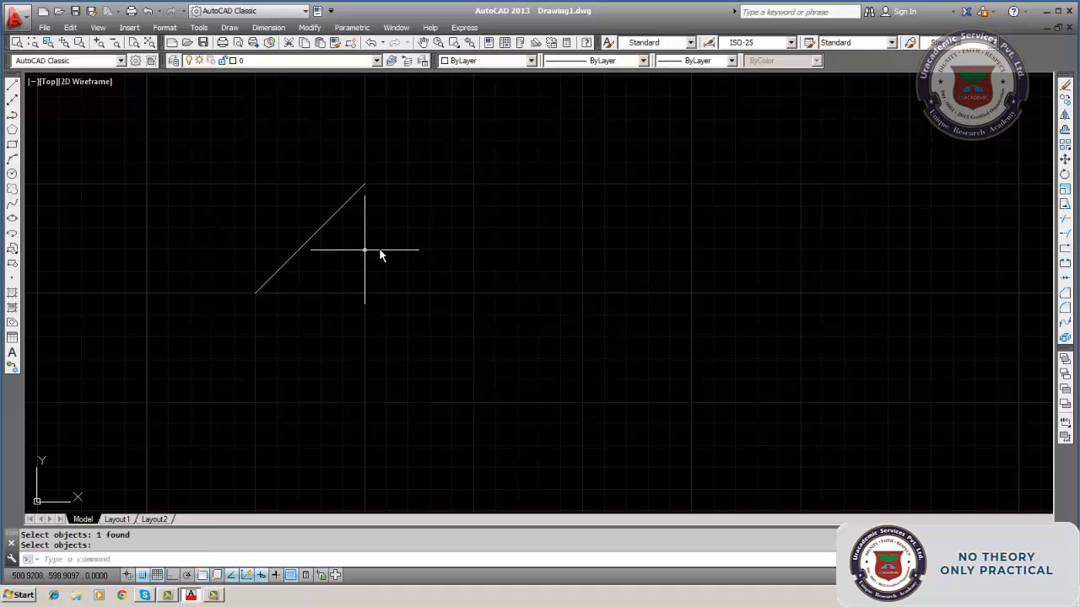
# Draw four connected lines through about 290,500, 660,700, 660,510, 1010,510 and 1010,750.
pyautogui.click(12, 87)
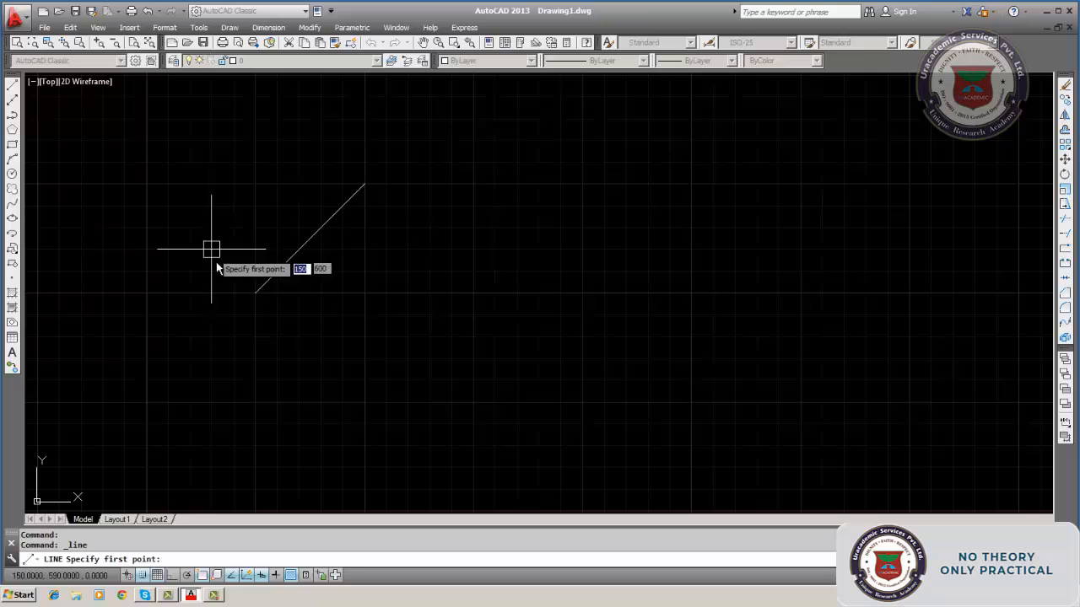
pyautogui.click(272, 294)
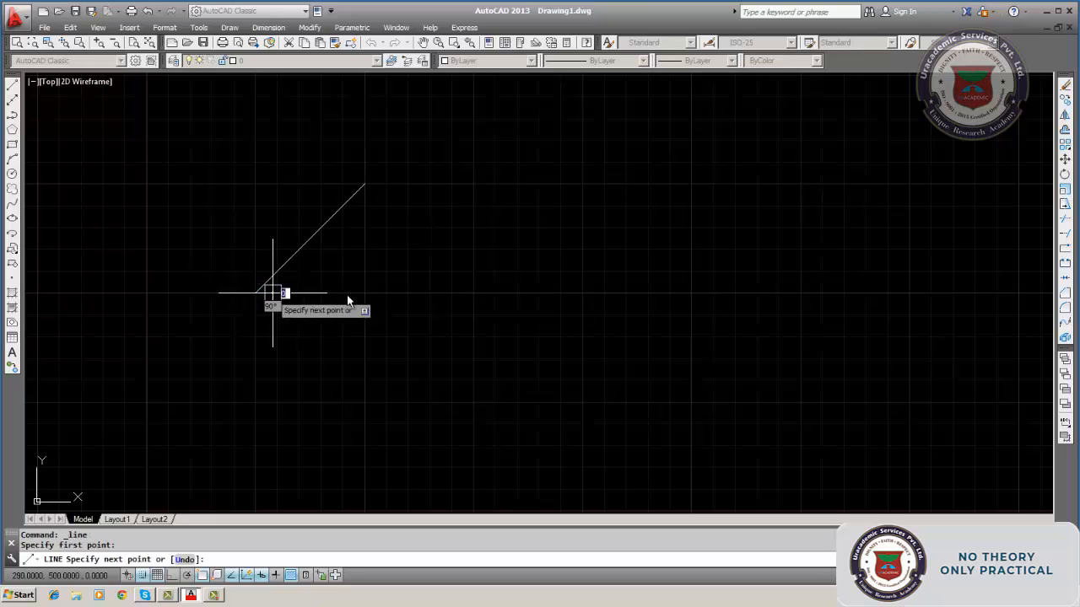
pyautogui.click(435, 207)
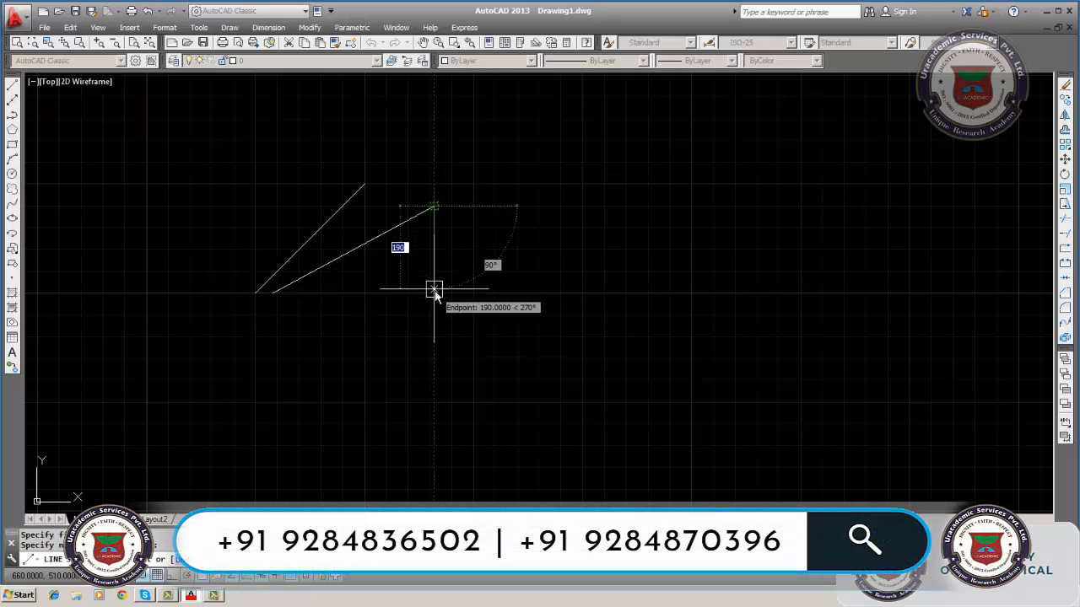
pyautogui.click(434, 290)
pyautogui.click(586, 289)
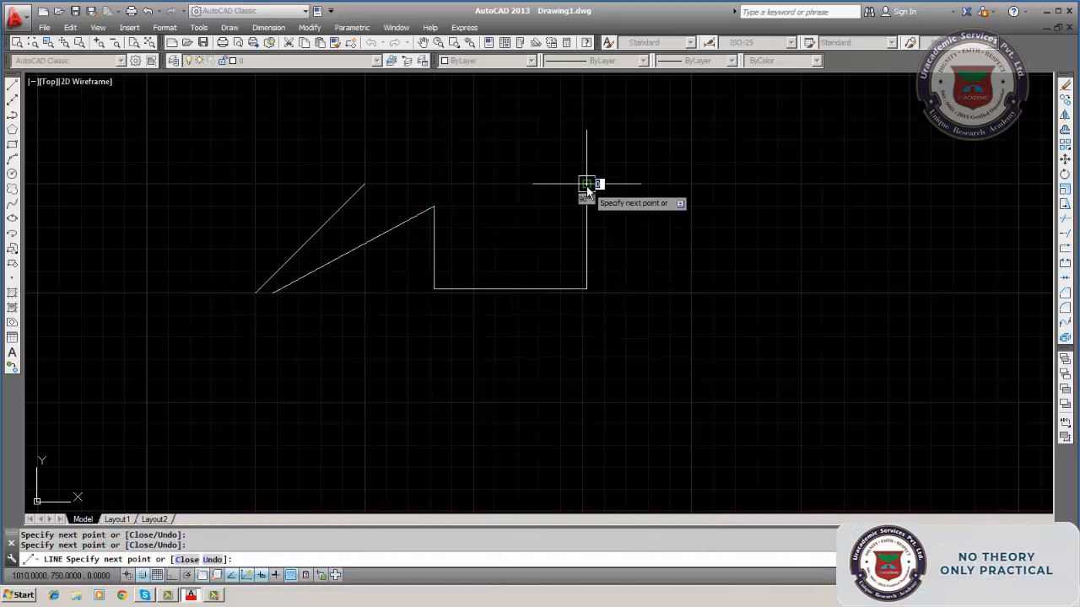
pyautogui.click(586, 184)
pyautogui.press('Return')
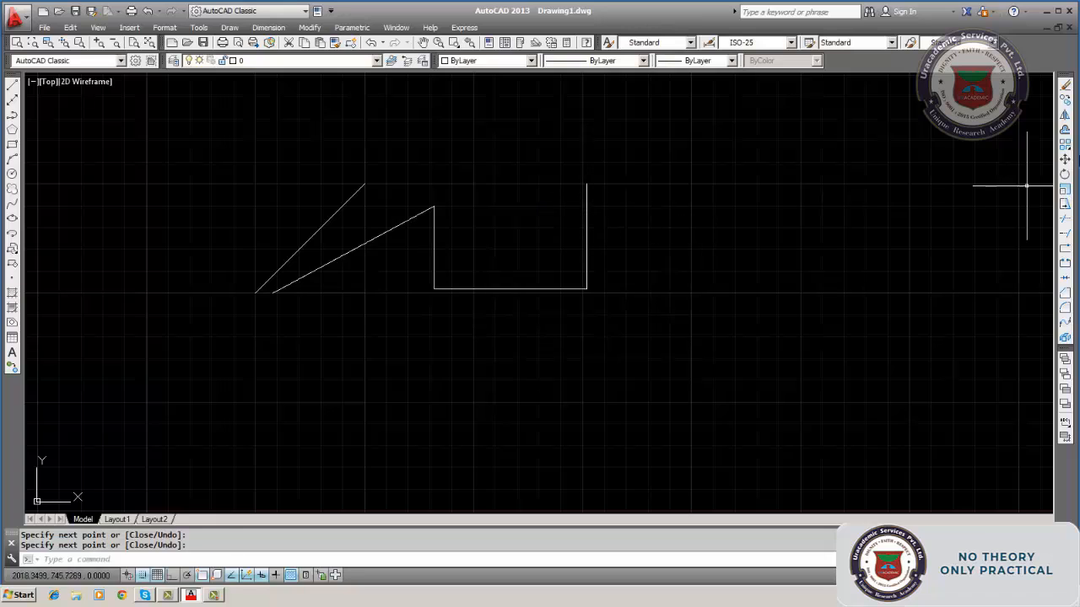
# Erase all five lines with a window selection around them.
pyautogui.click(1065, 84)
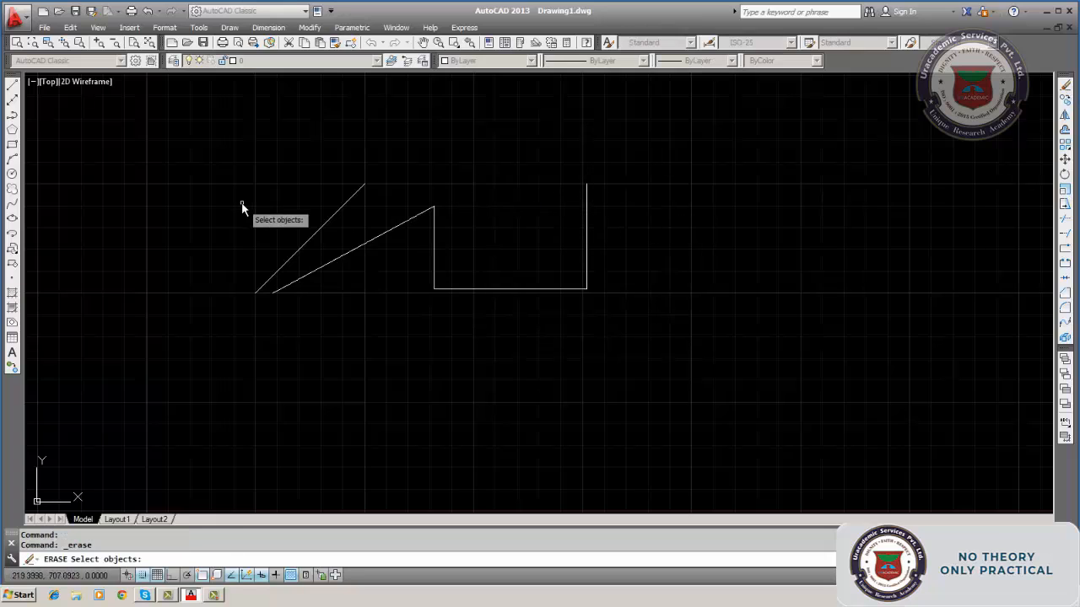
pyautogui.write('w')
pyautogui.press('Return')
pyautogui.click(211, 150)
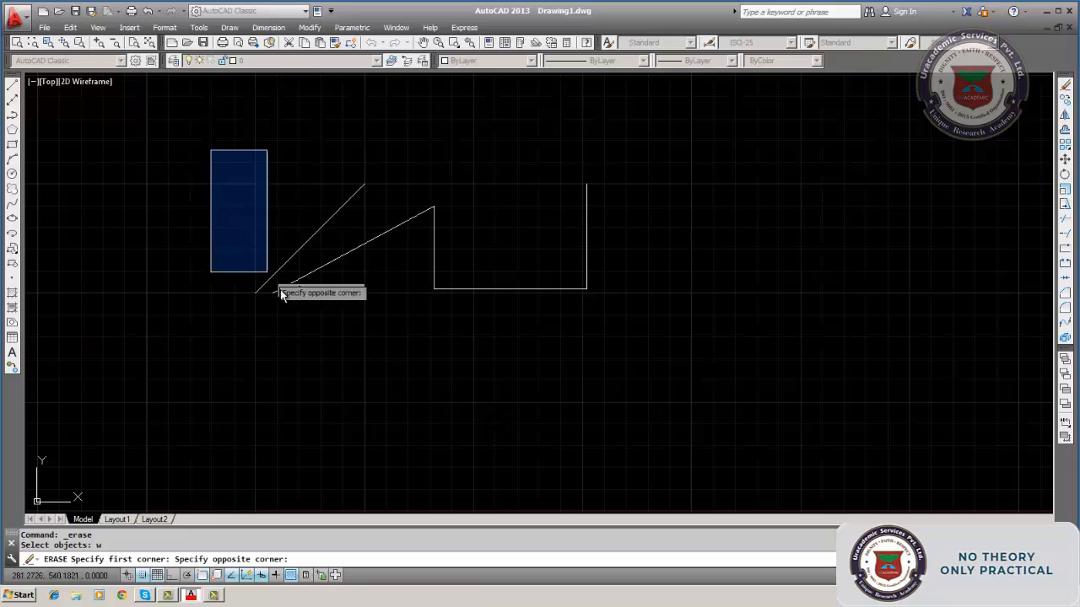
pyautogui.click(626, 340)
pyautogui.press('Return')
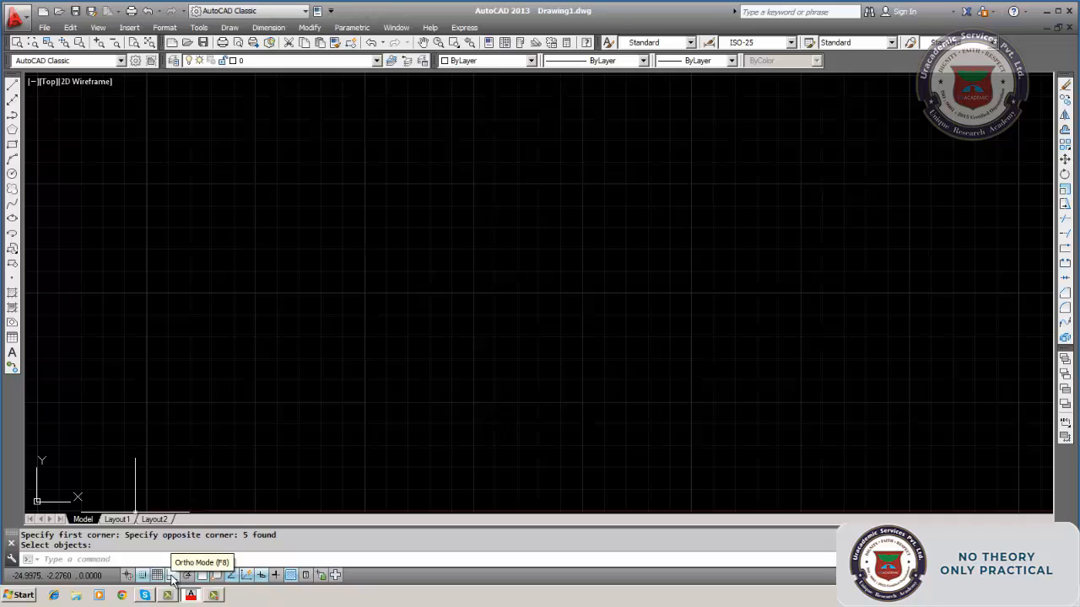
# Turn on Ortho mode and draw connected lines from 130,500: about 950 units right, 290 down and 510 left.
pyautogui.click(171, 576)
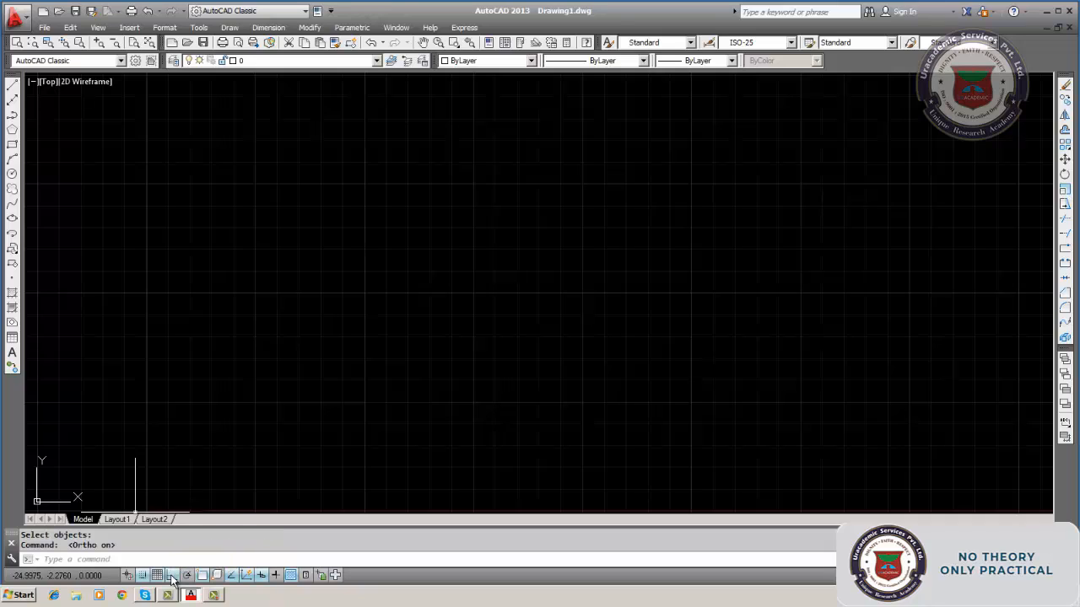
pyautogui.click(12, 85)
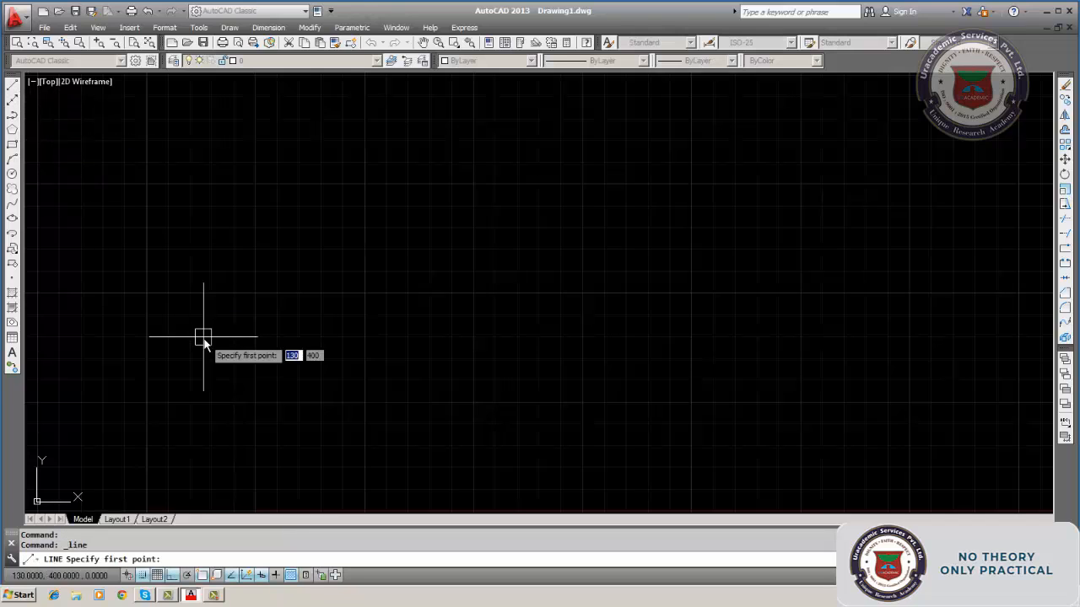
pyautogui.click(203, 293)
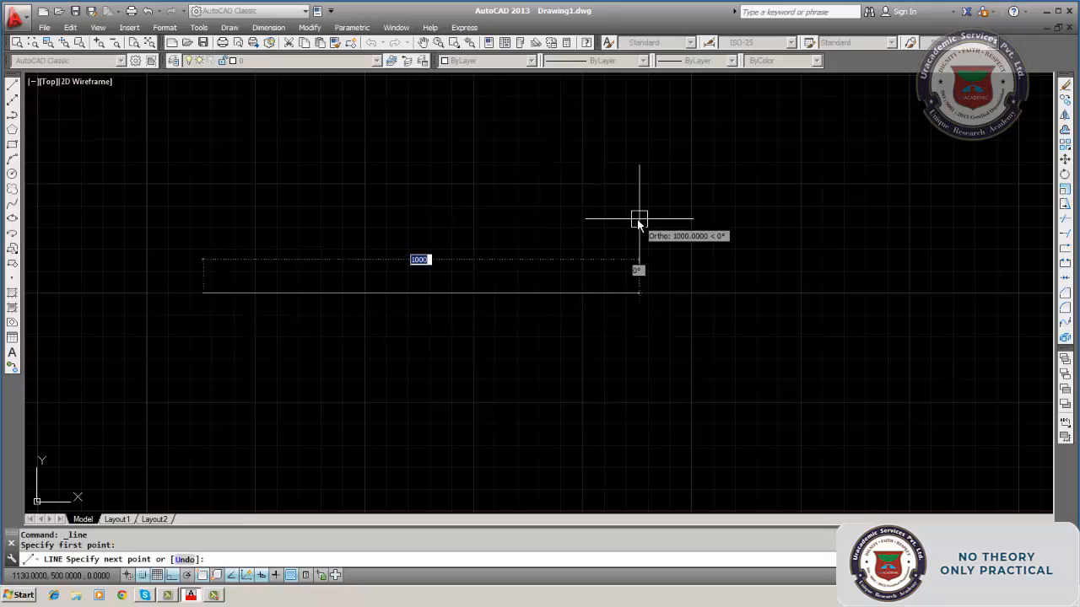
pyautogui.click(617, 295)
pyautogui.click(591, 419)
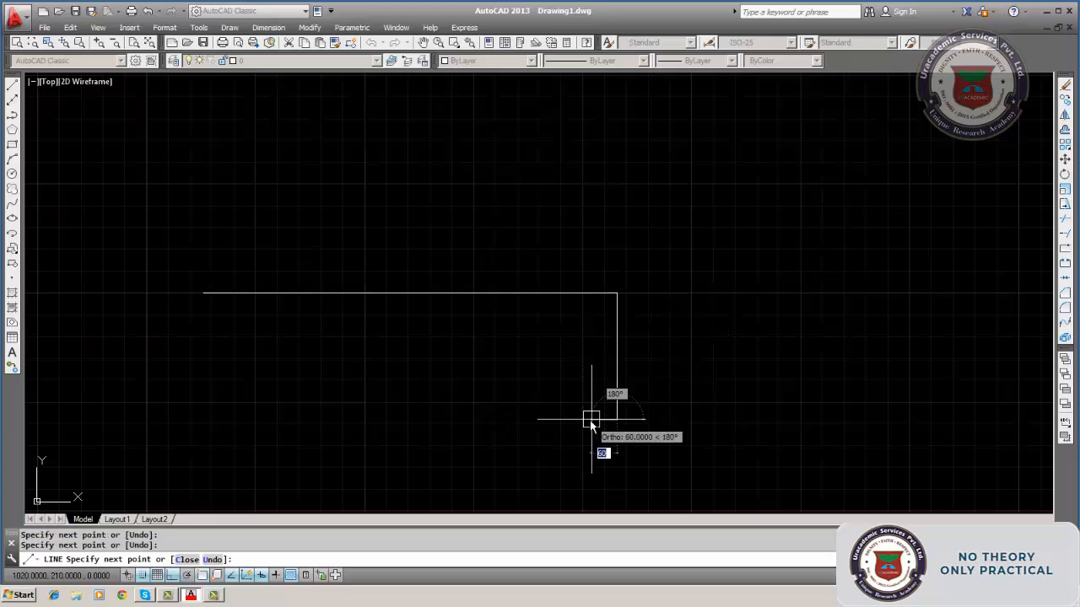
pyautogui.click(395, 420)
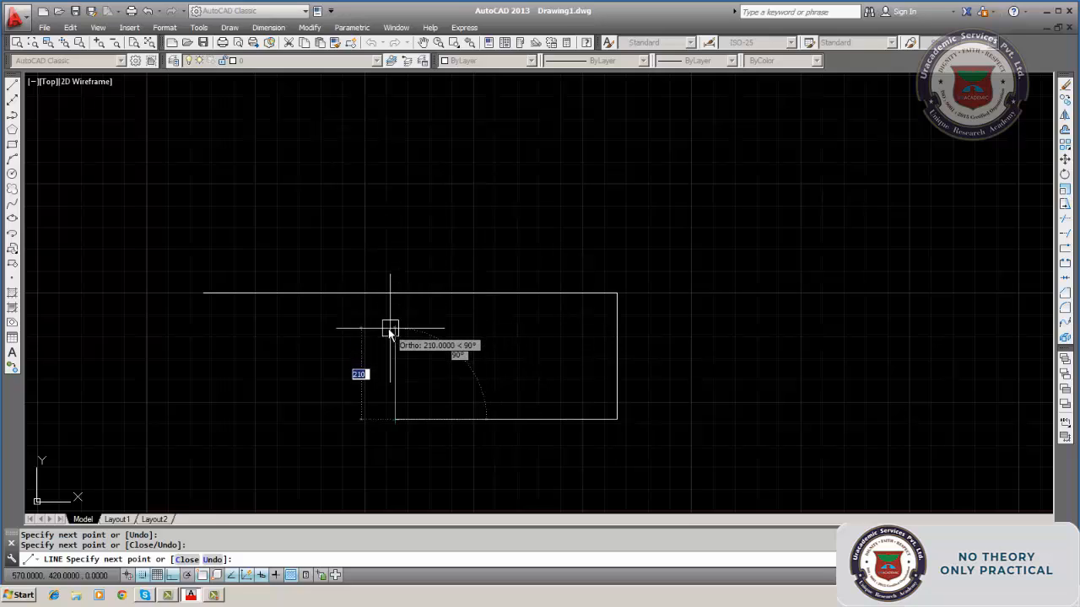
# Continue from the lower line's free end with a line about 210 units long at a 32-degree angle, and end the Line command.
pyautogui.press('Tab')
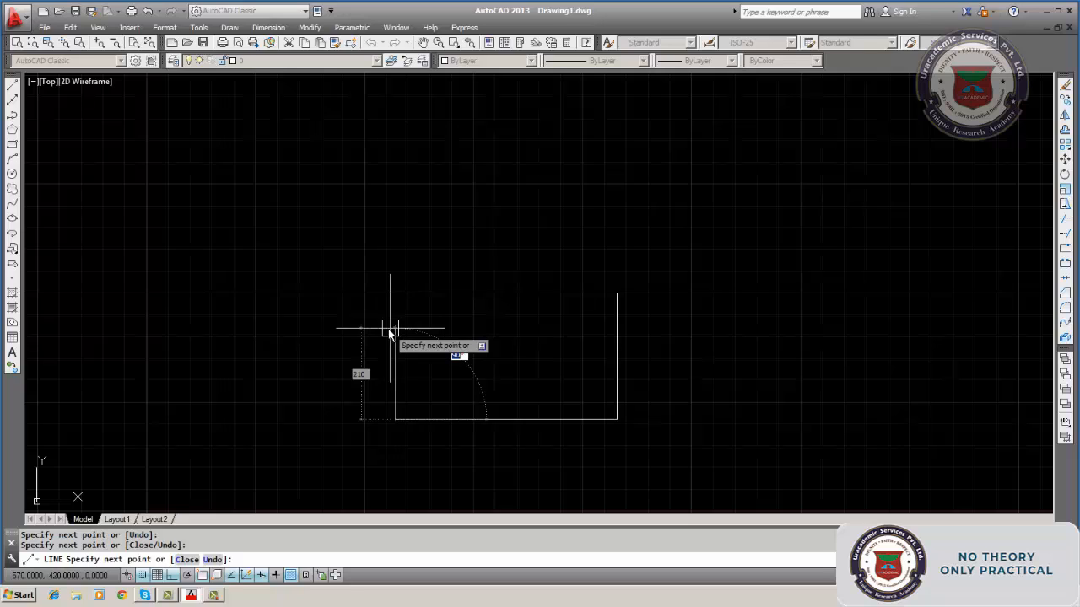
pyautogui.write('32')
pyautogui.press('Return')
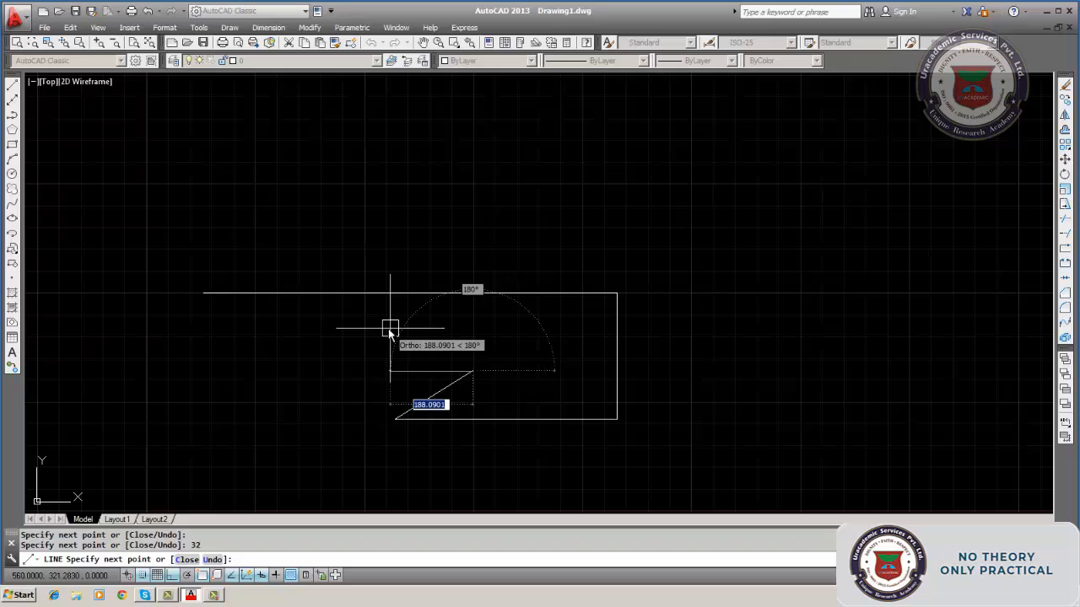
pyautogui.press('Return')
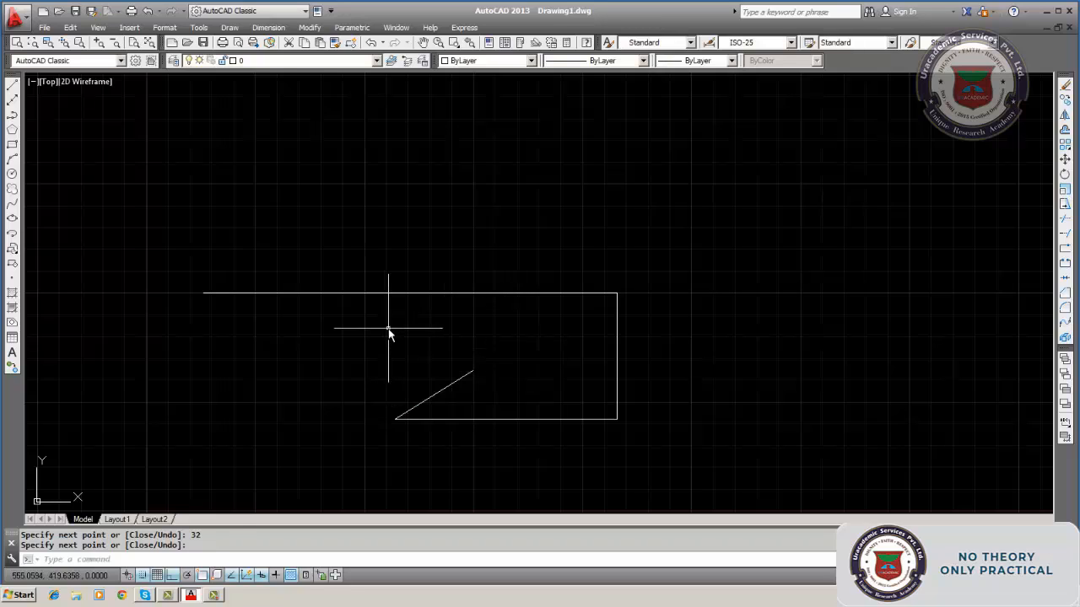
pyautogui.press('Escape')
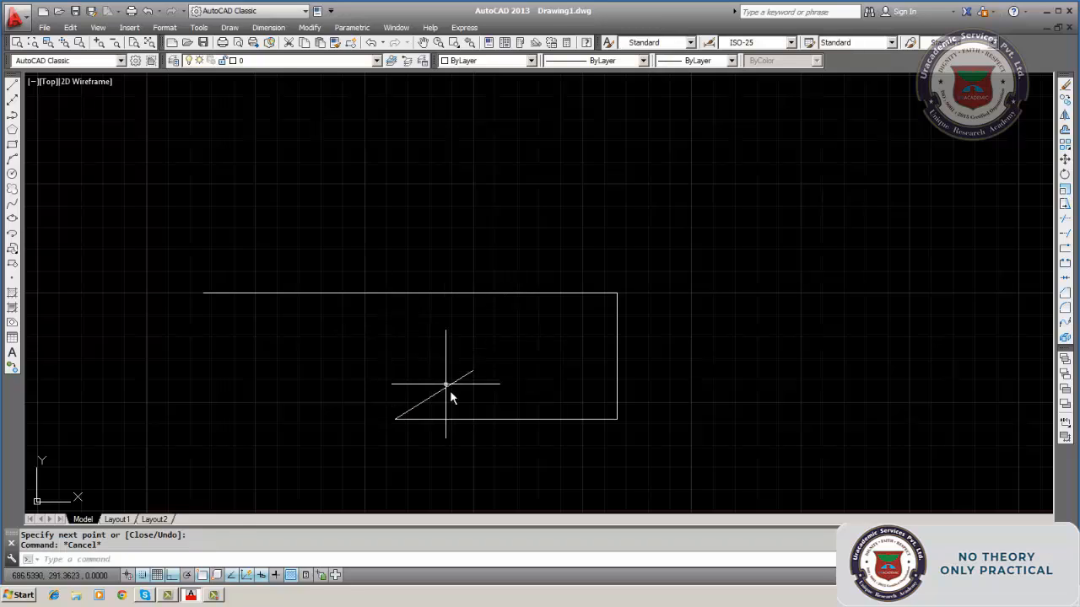
# Erase the 32-degree line.
pyautogui.click(1066, 85)
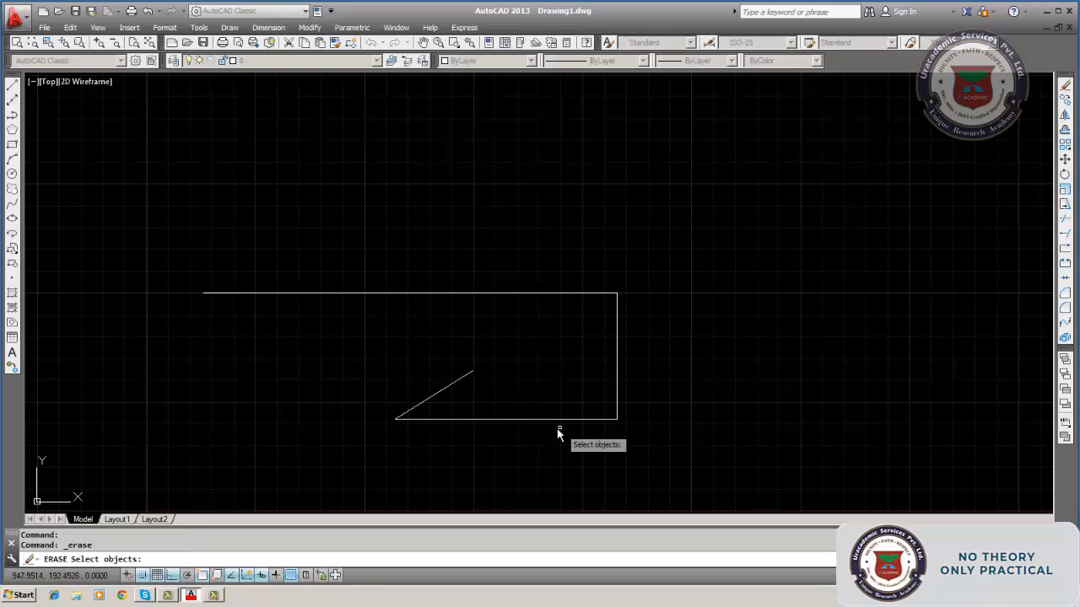
pyautogui.click(436, 399)
pyautogui.press('Return')
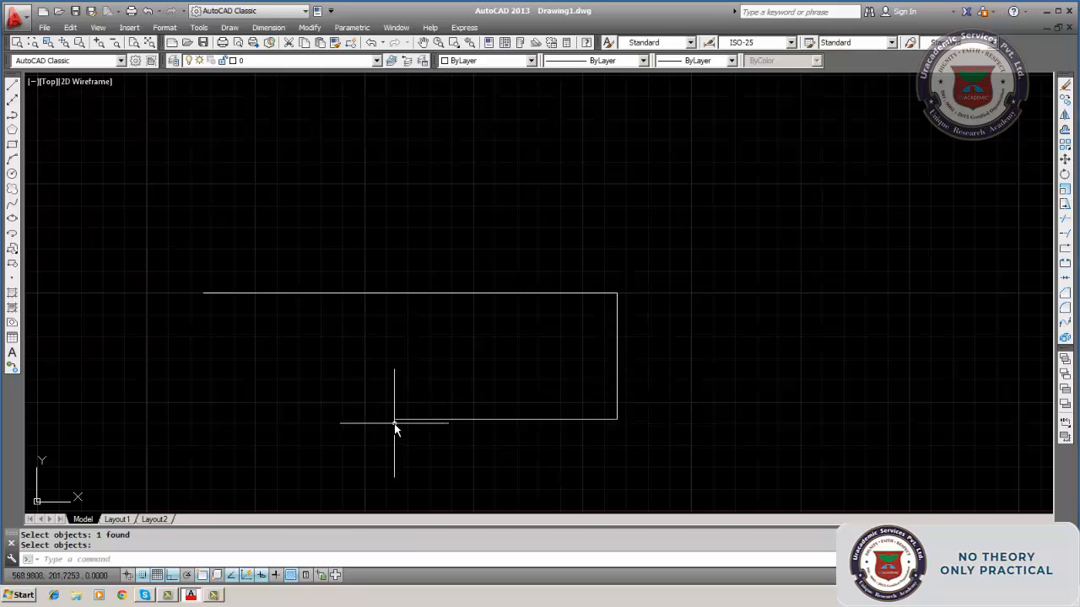
# Draw a line from the lower line's free end to the midpoint of the vertical line.
pyautogui.click(12, 86)
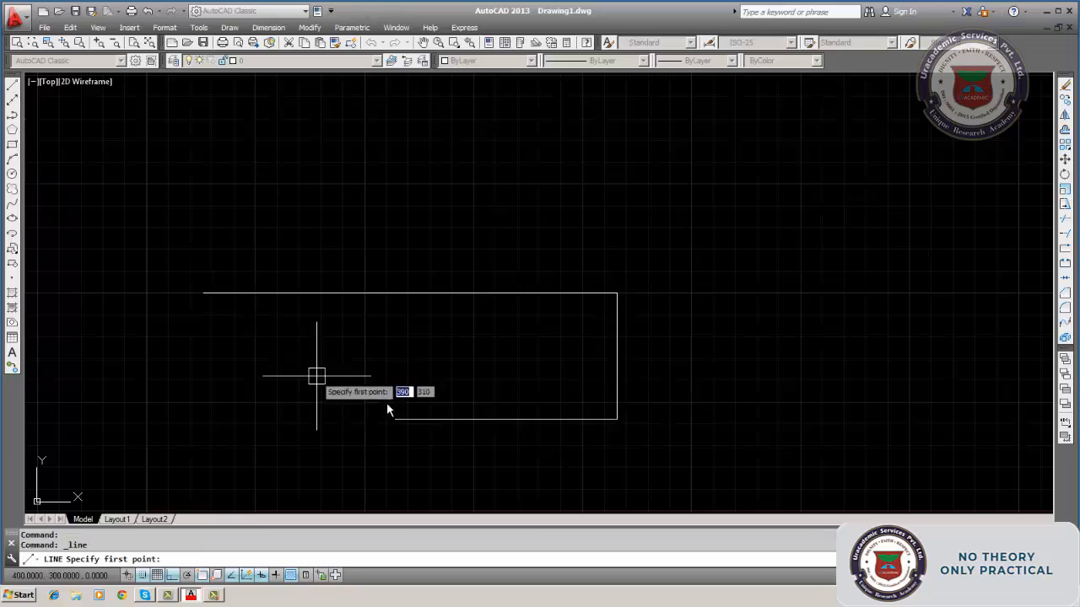
pyautogui.click(395, 419)
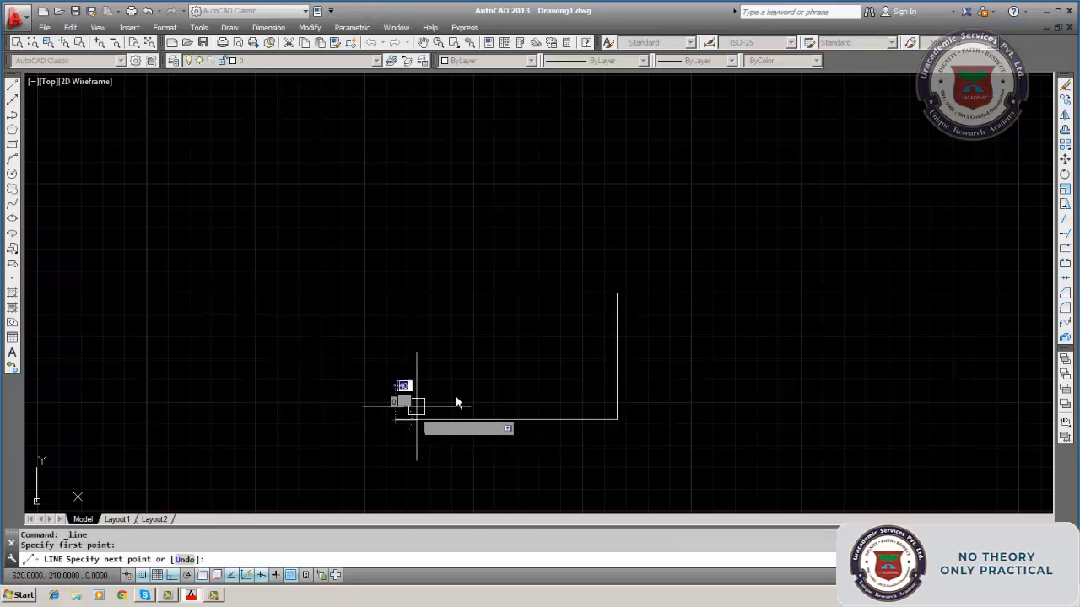
pyautogui.click(617, 357)
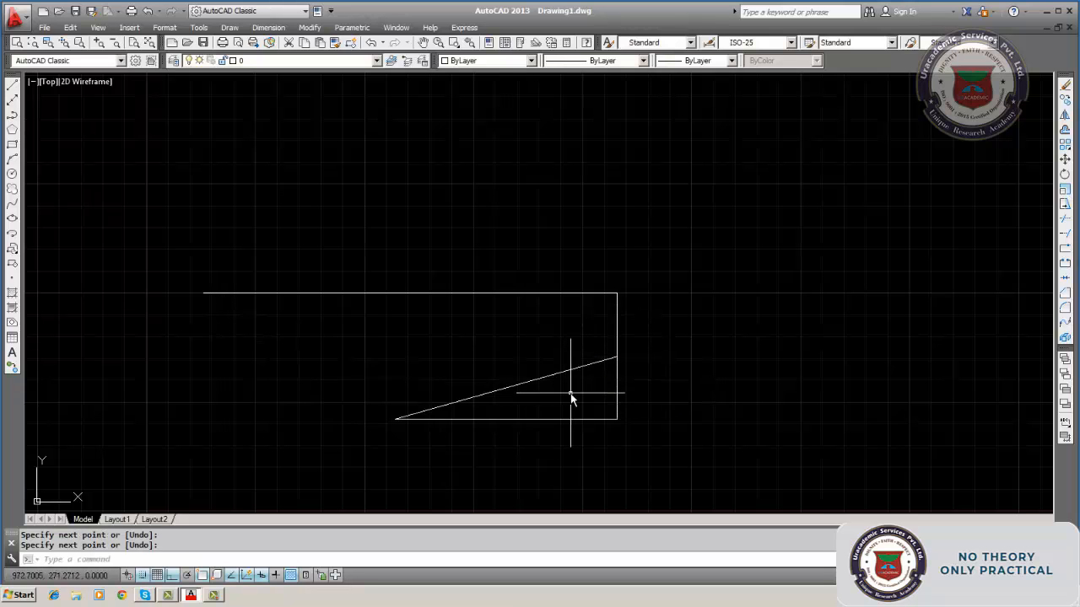
pyautogui.scroll(5, 619, 374)
pyautogui.scroll(-3, 619, 373)
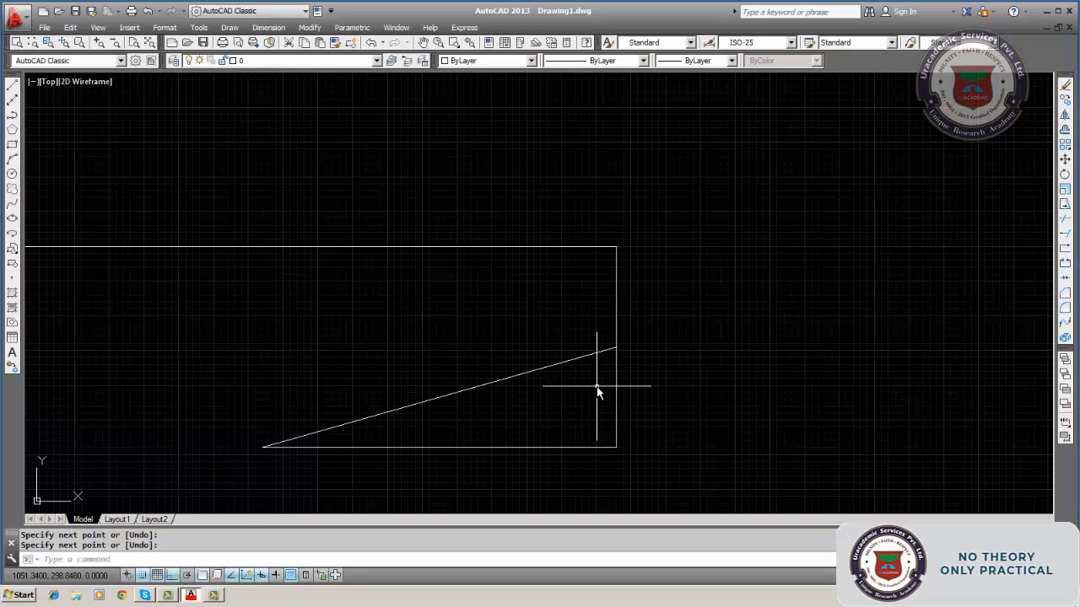
pyautogui.moveTo(597, 391); pyautogui.dragTo(596, 335, button='middle')
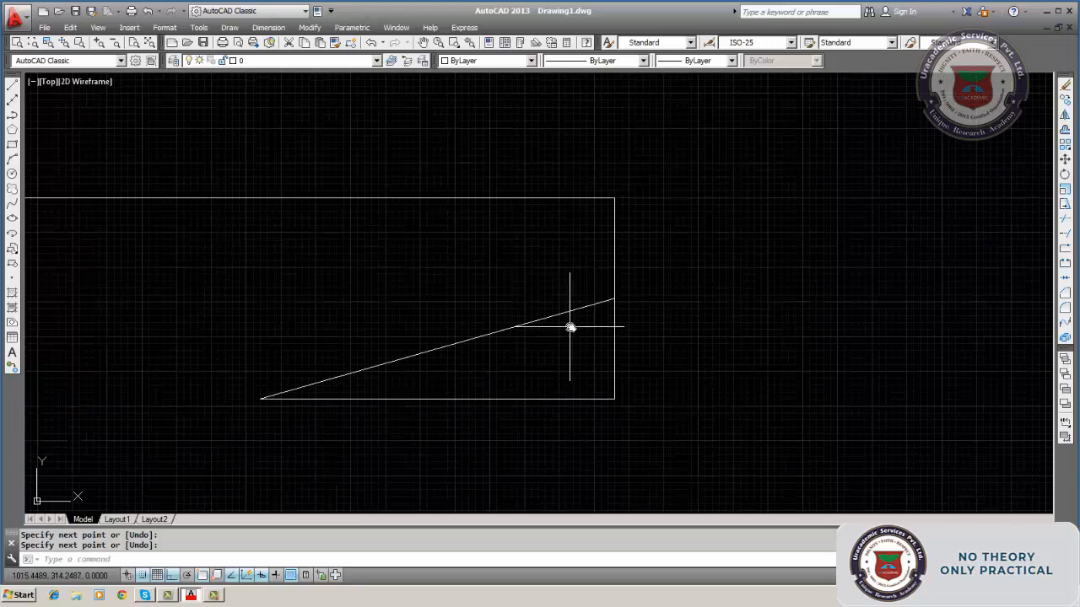
# Erase the slanted line ending on the vertical line's midpoint and turn Snap mode off.
pyautogui.click(1064, 86)
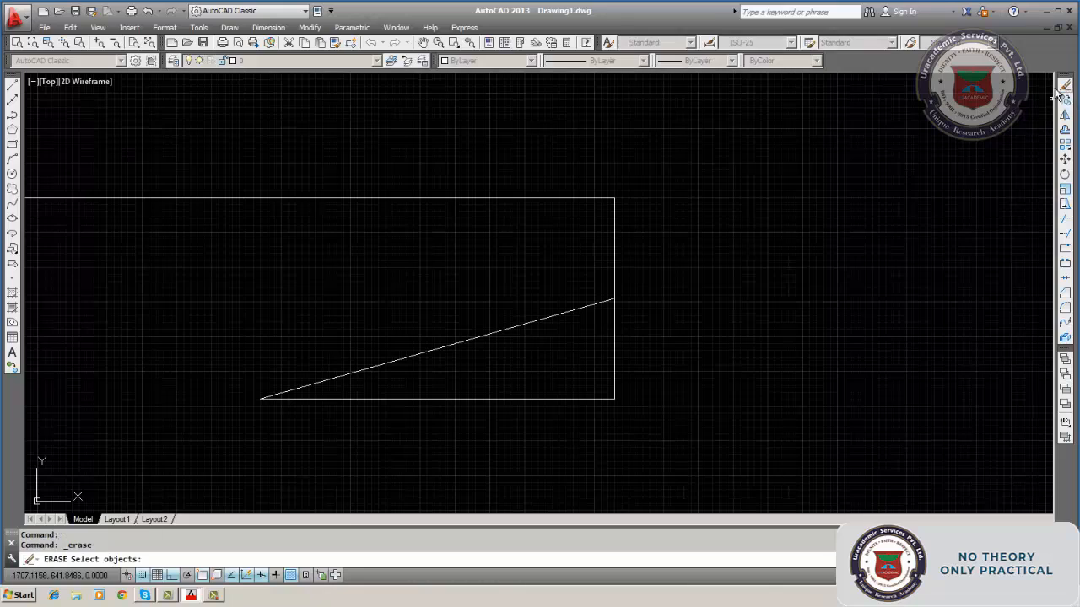
pyautogui.doubleClick(553, 322)
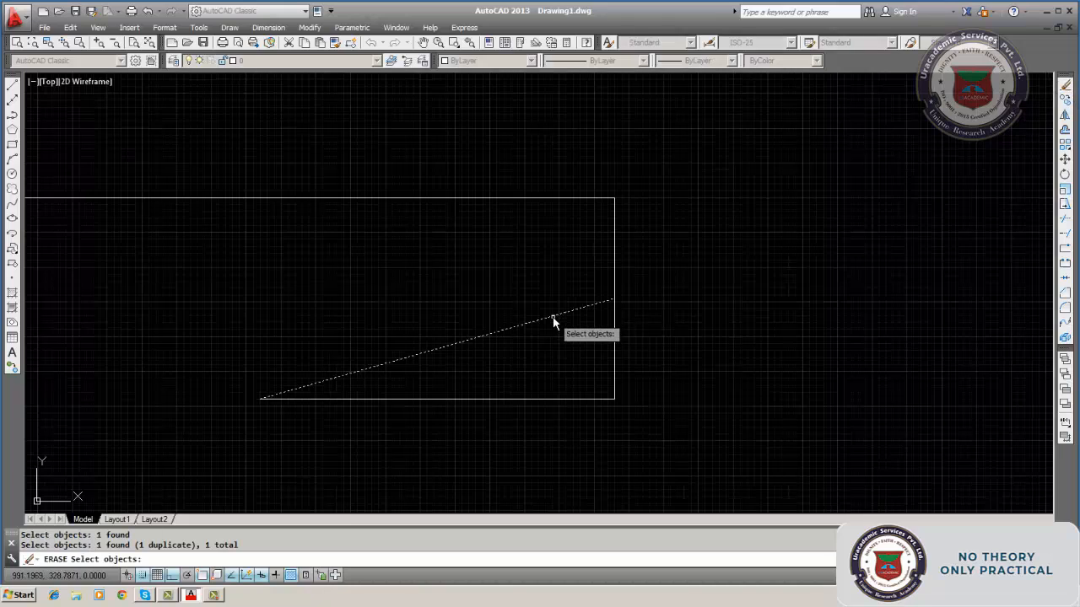
pyautogui.press('Return')
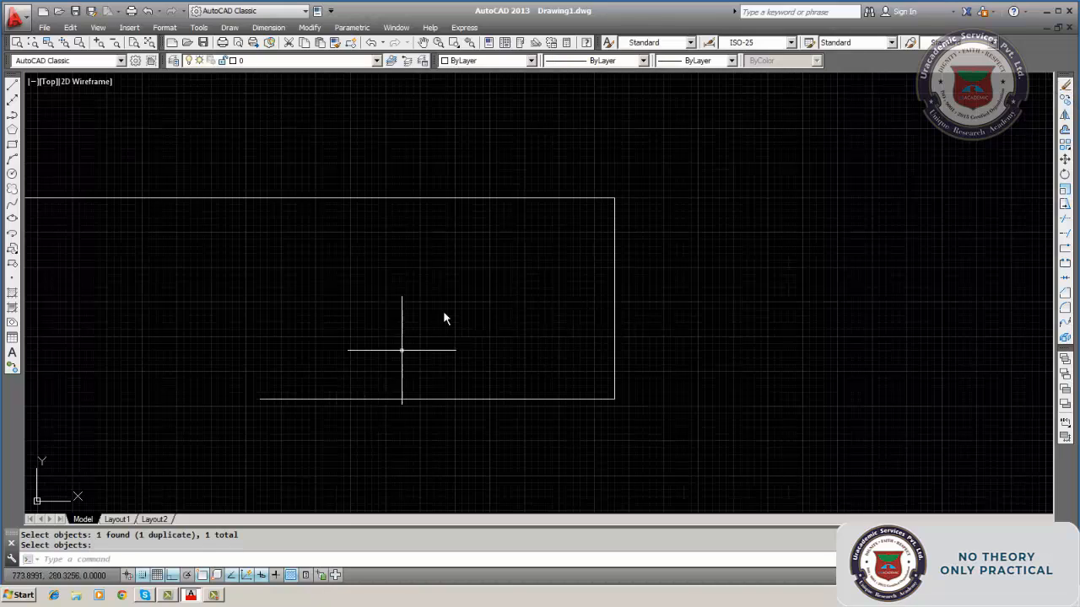
pyautogui.click(143, 576)
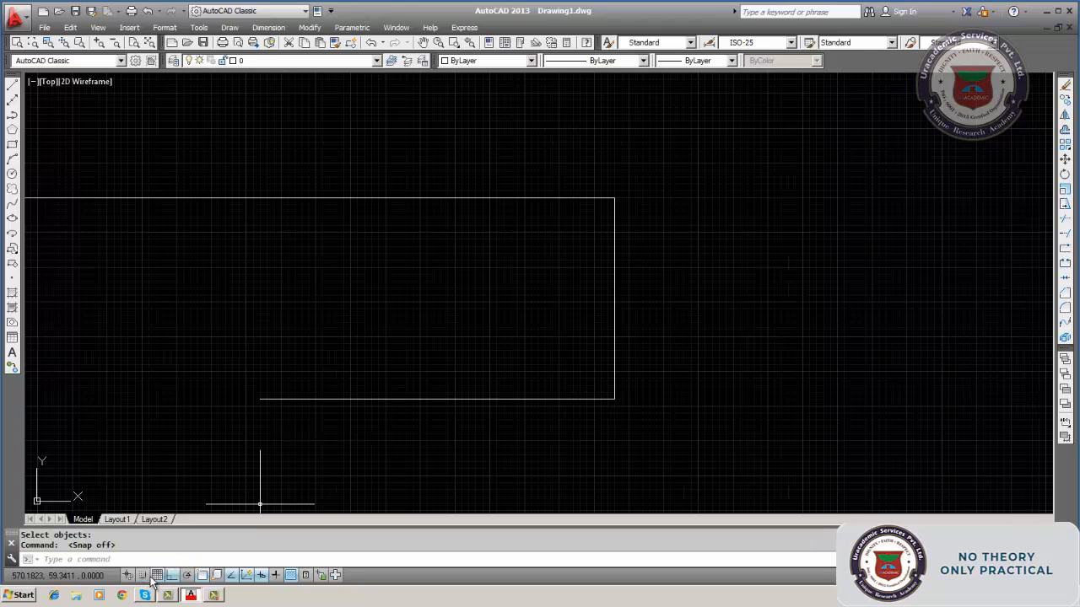
# Turn the grid display off and erase the remaining upper, vertical and lower lines from the drawing.
pyautogui.click(156, 576)
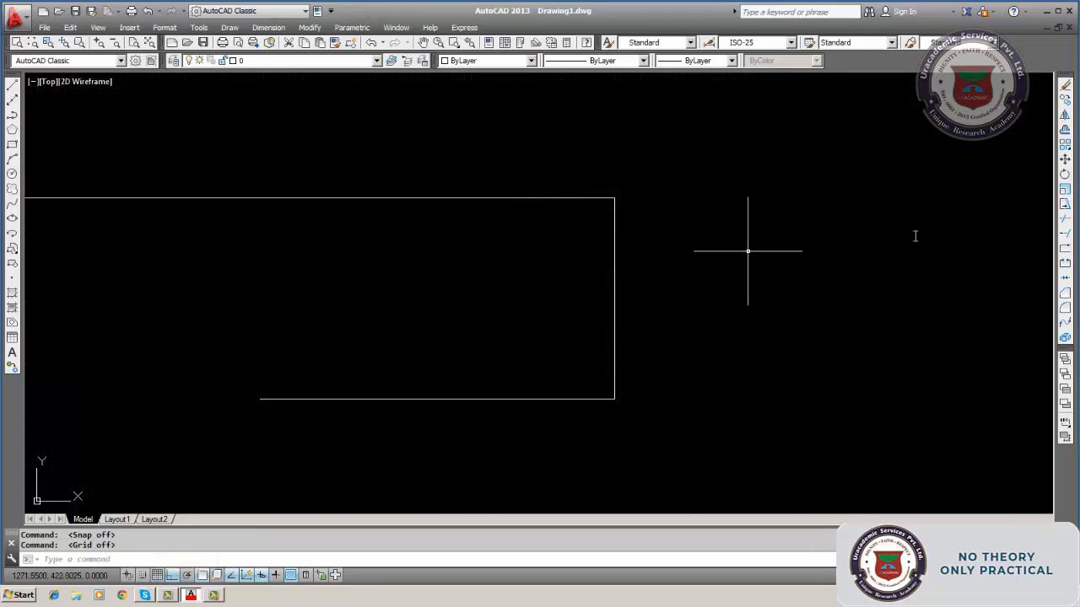
pyautogui.click(1064, 85)
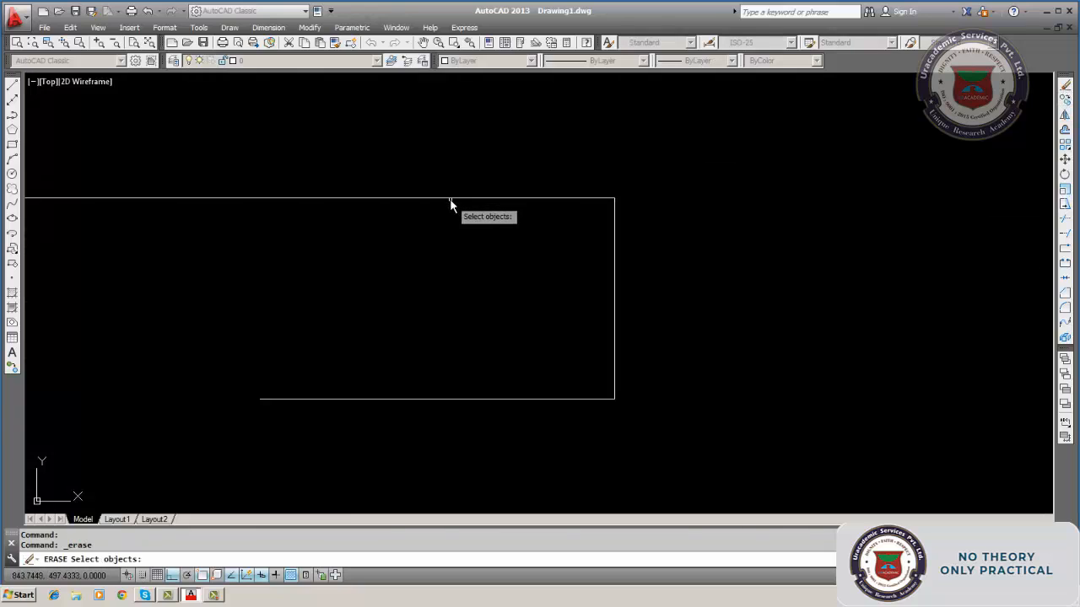
pyautogui.click(451, 198)
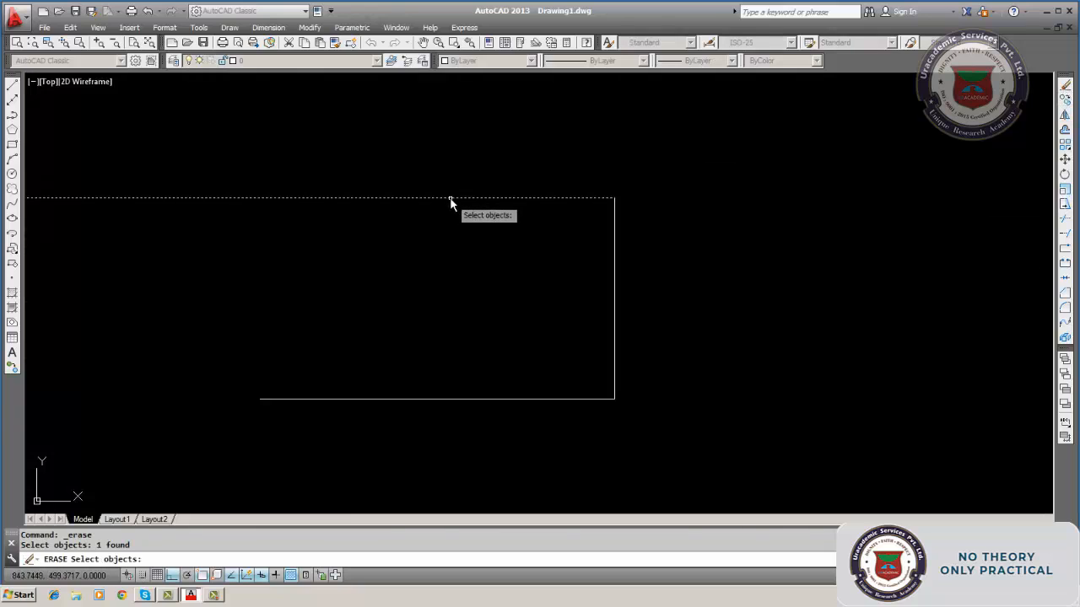
pyautogui.click(615, 258)
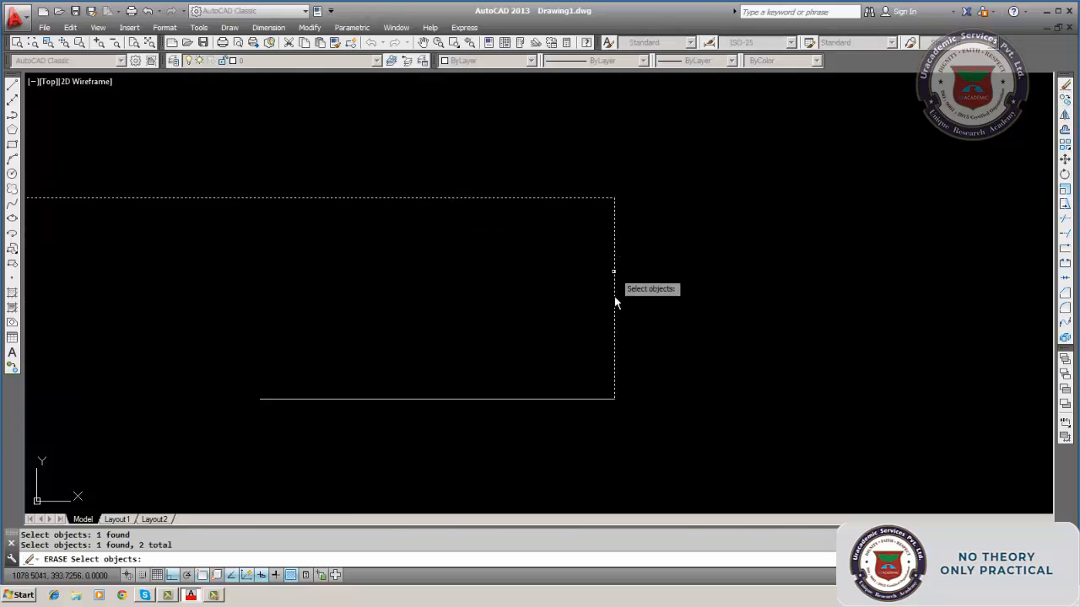
pyautogui.click(537, 399)
pyautogui.press('Return')
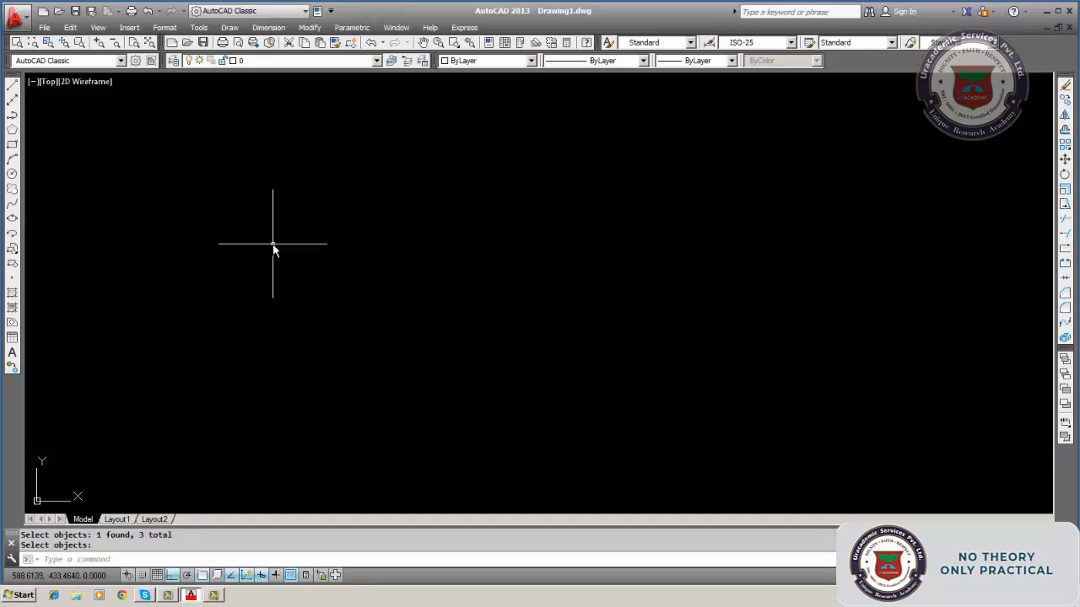
# Draw a circle by center and radius, with a radius of about 191 units, and erase it.
pyautogui.click(174, 561)
pyautogui.write('circle')
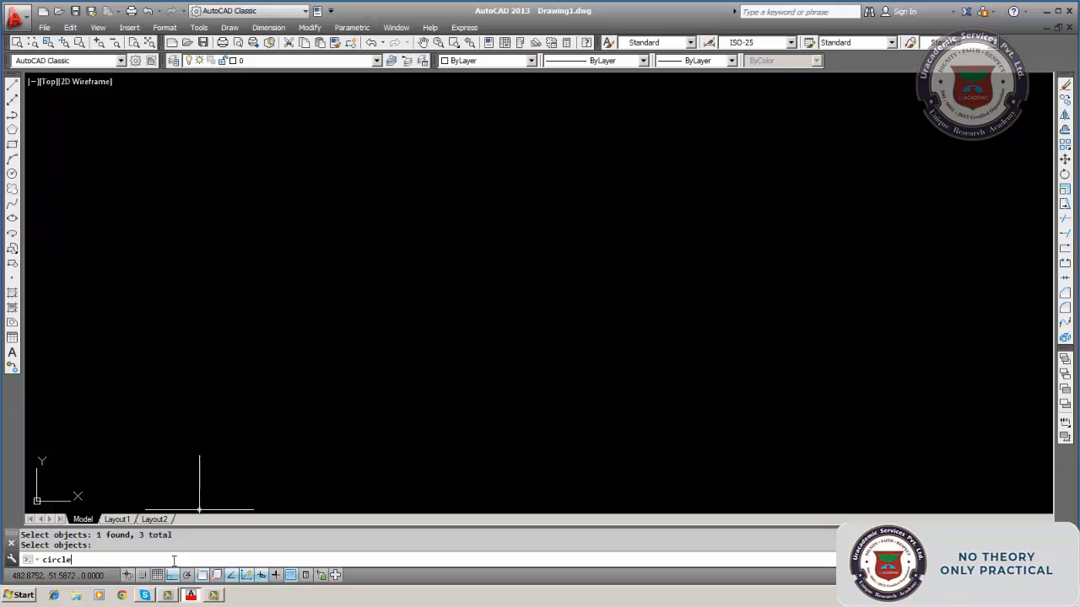
pyautogui.press('Return')
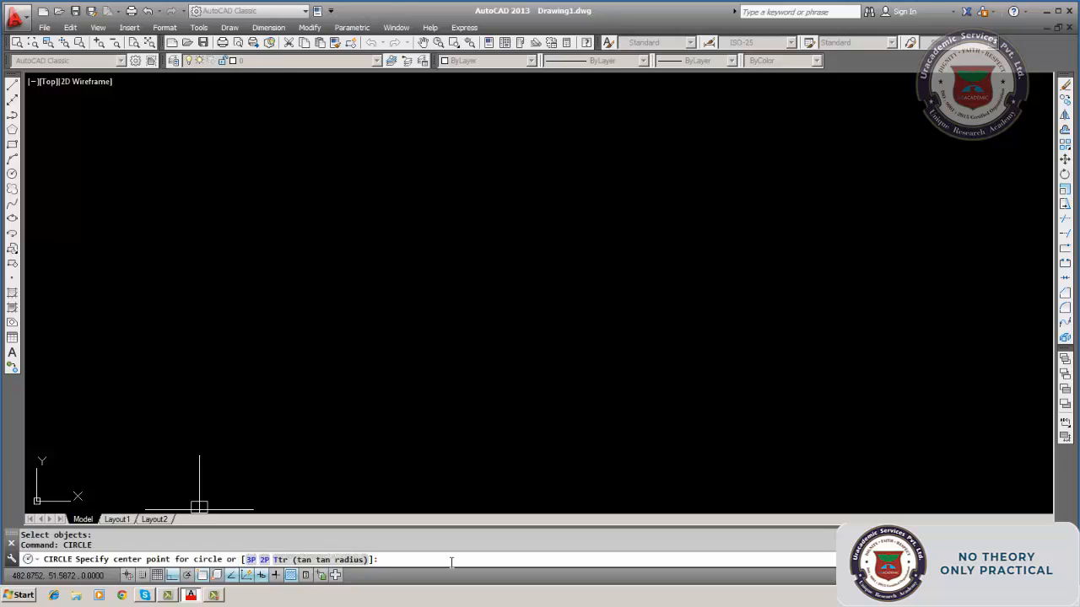
pyautogui.click(451, 360)
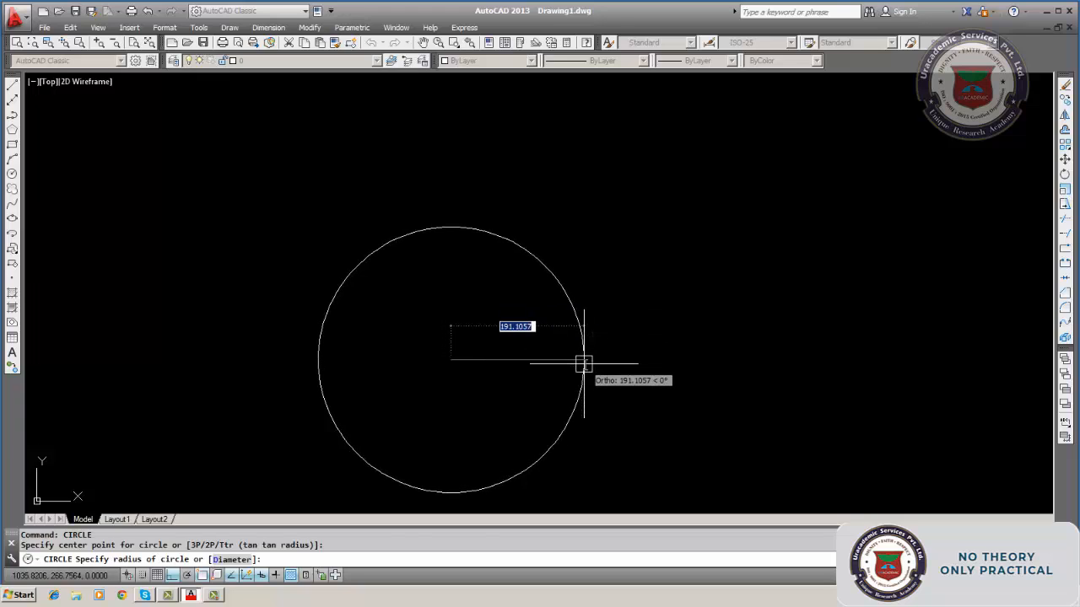
pyautogui.click(584, 362)
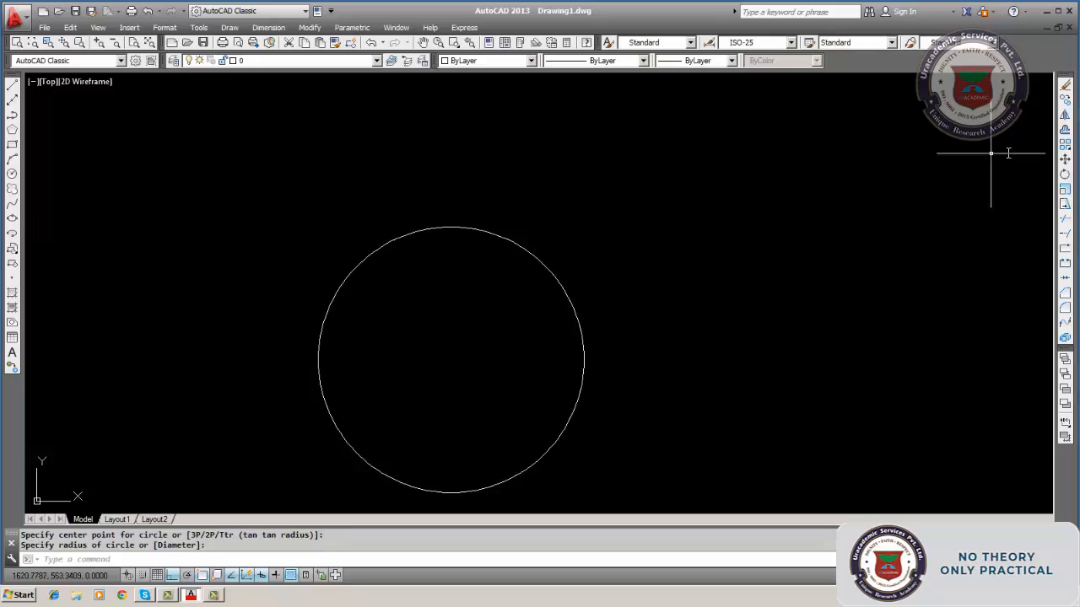
pyautogui.click(1065, 85)
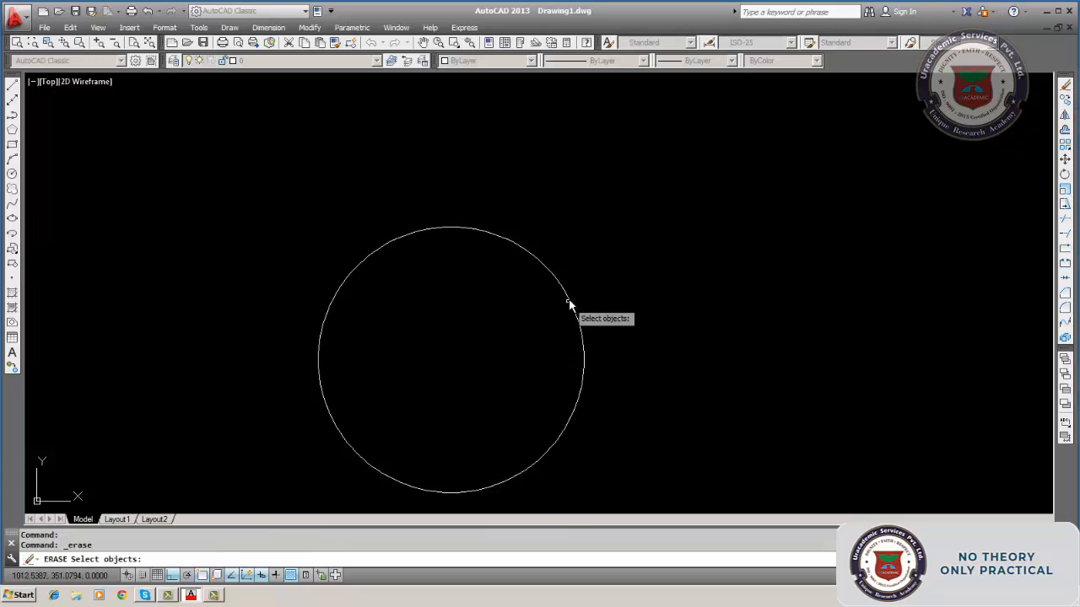
pyautogui.click(570, 302)
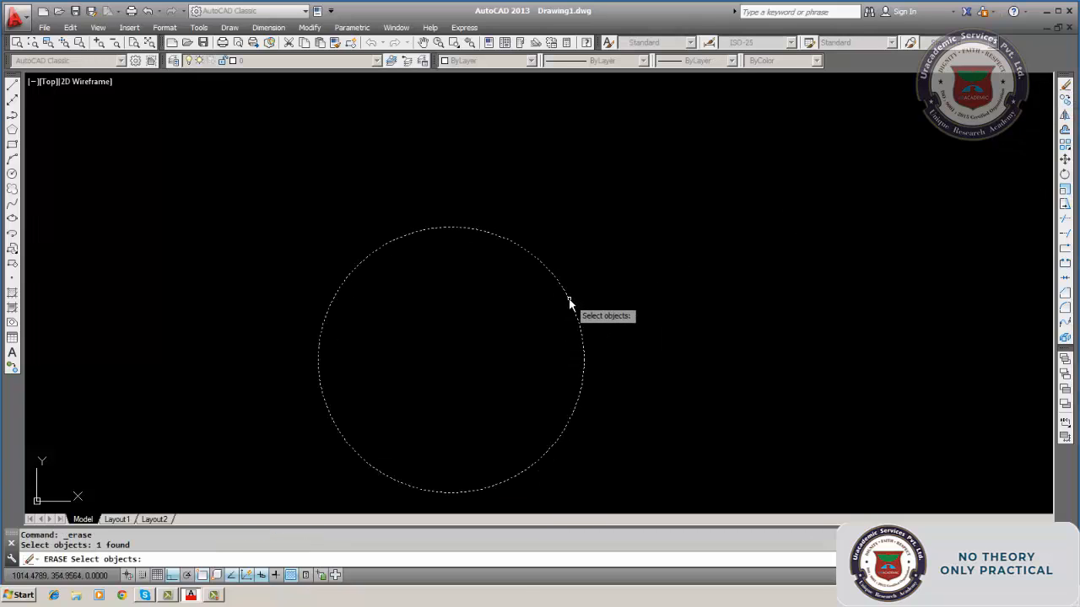
pyautogui.press('Return')
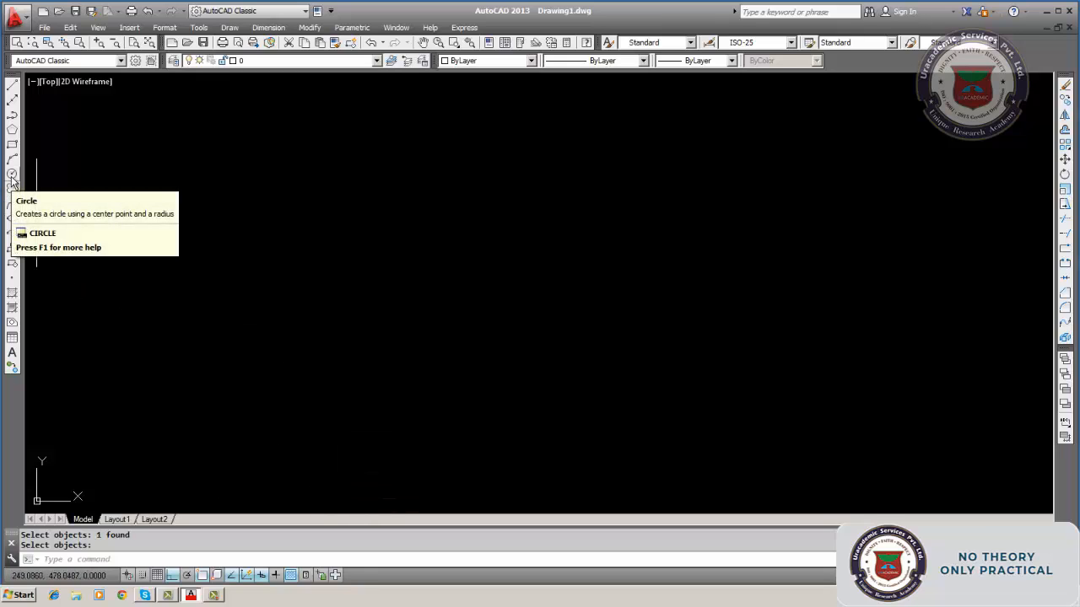
pyautogui.click(229, 27)
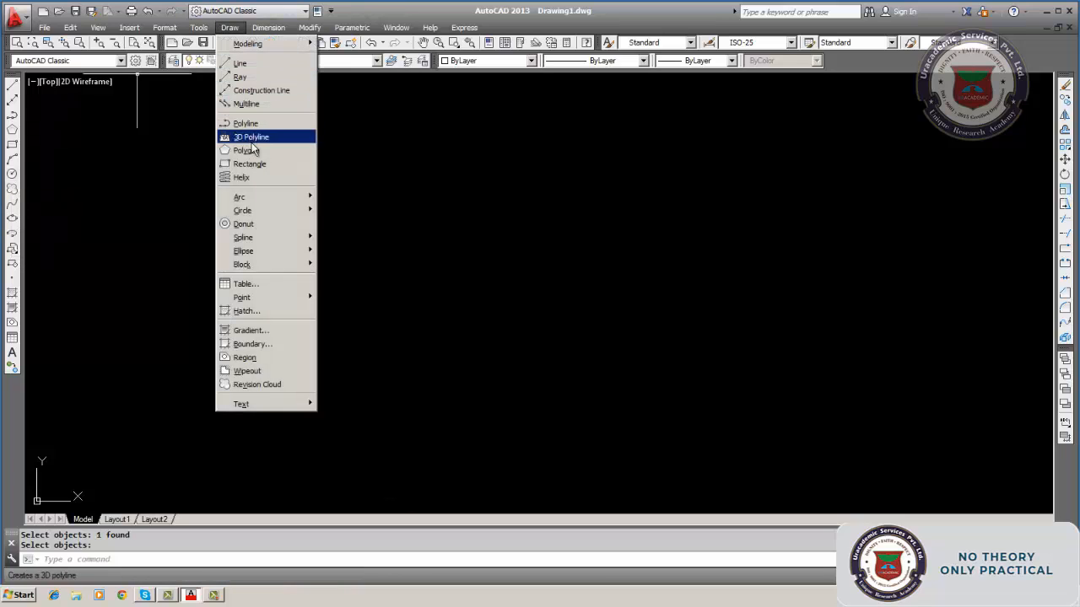
pyautogui.moveTo(270, 213)
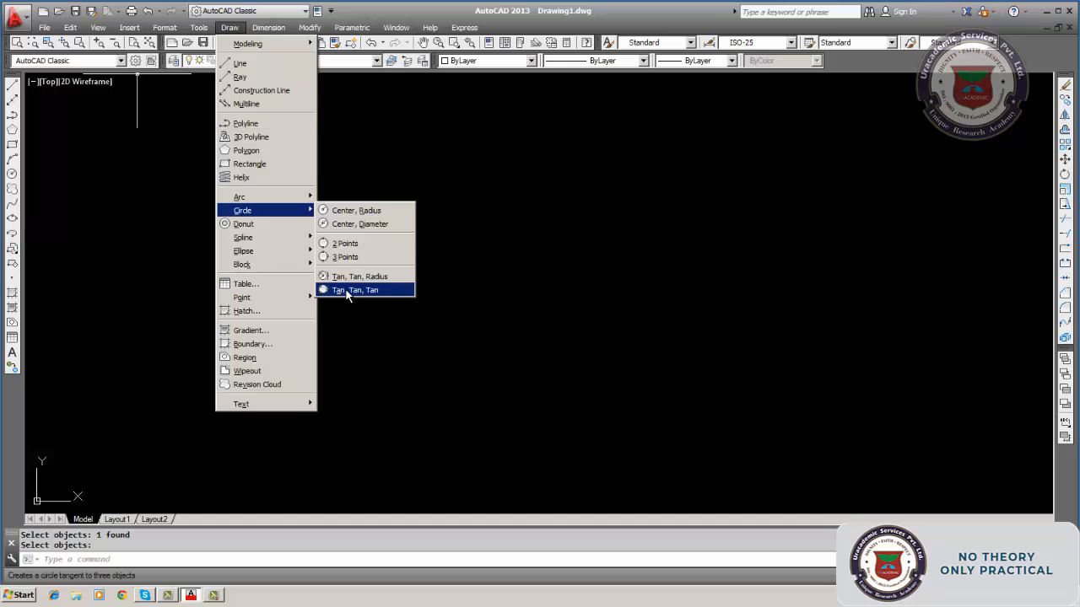
pyautogui.click(359, 222)
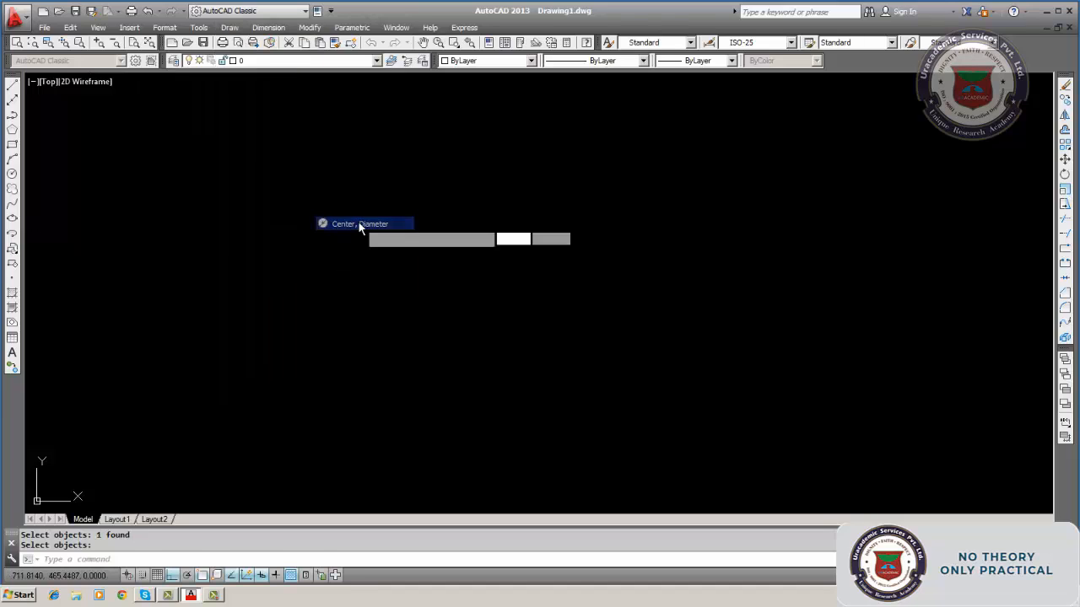
pyautogui.click(359, 222)
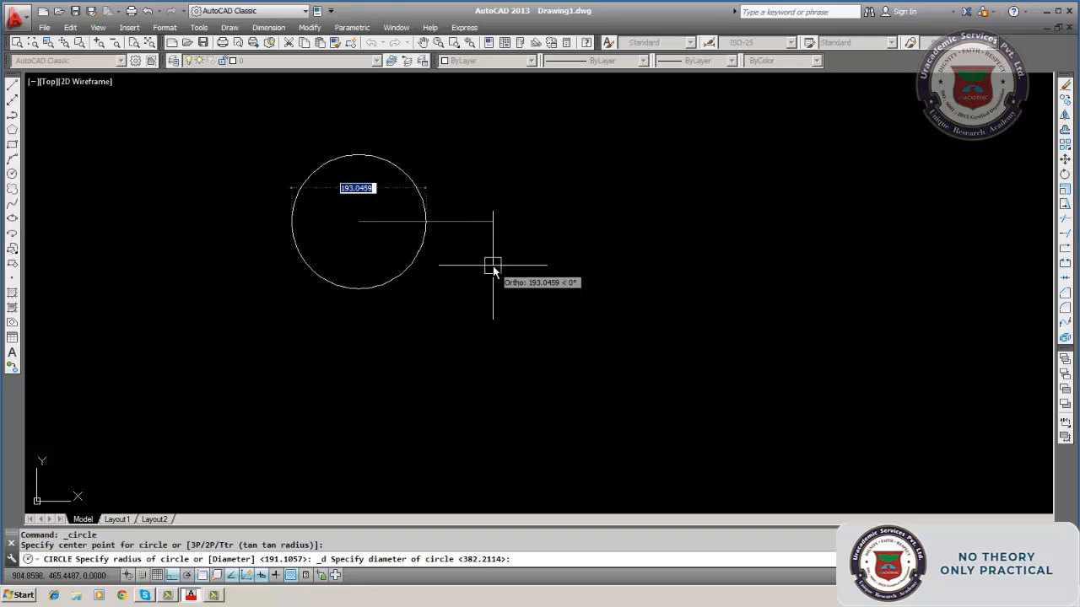
pyautogui.press('Escape')
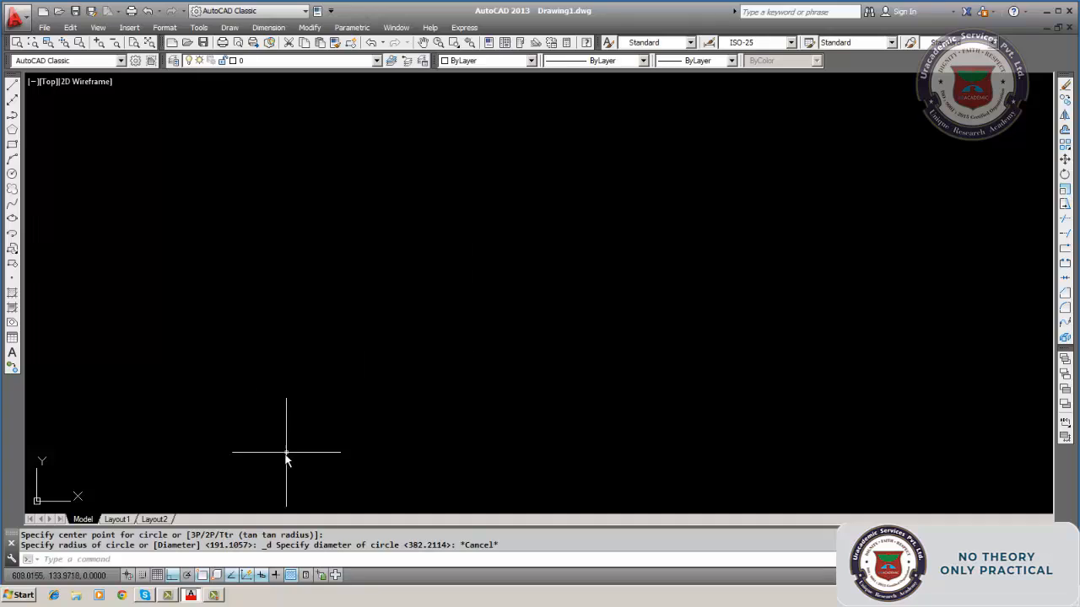
pyautogui.click(179, 559)
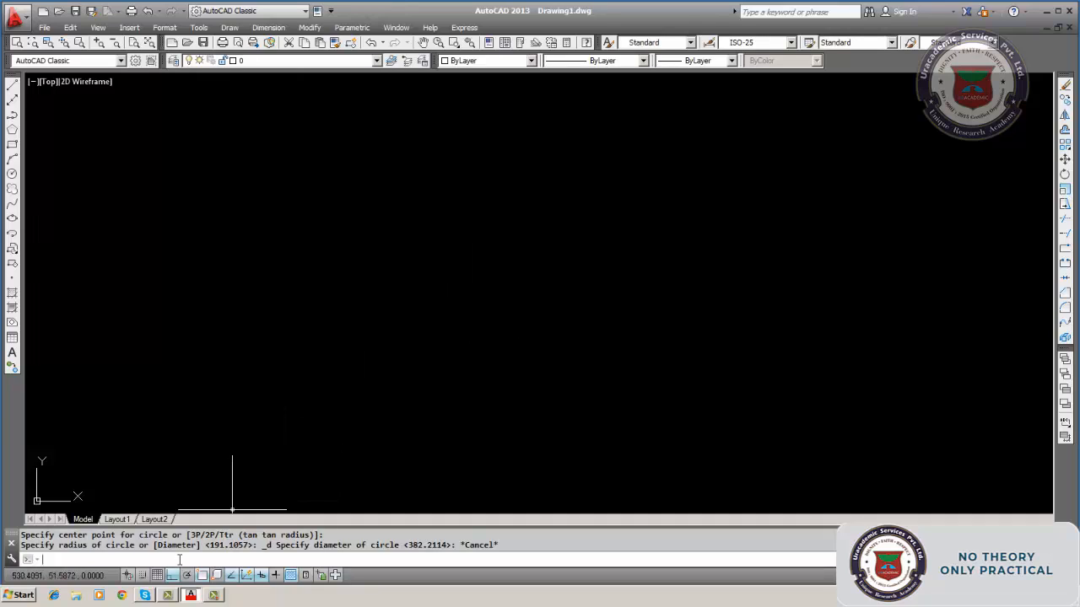
pyautogui.write('circle')
pyautogui.press('Return')
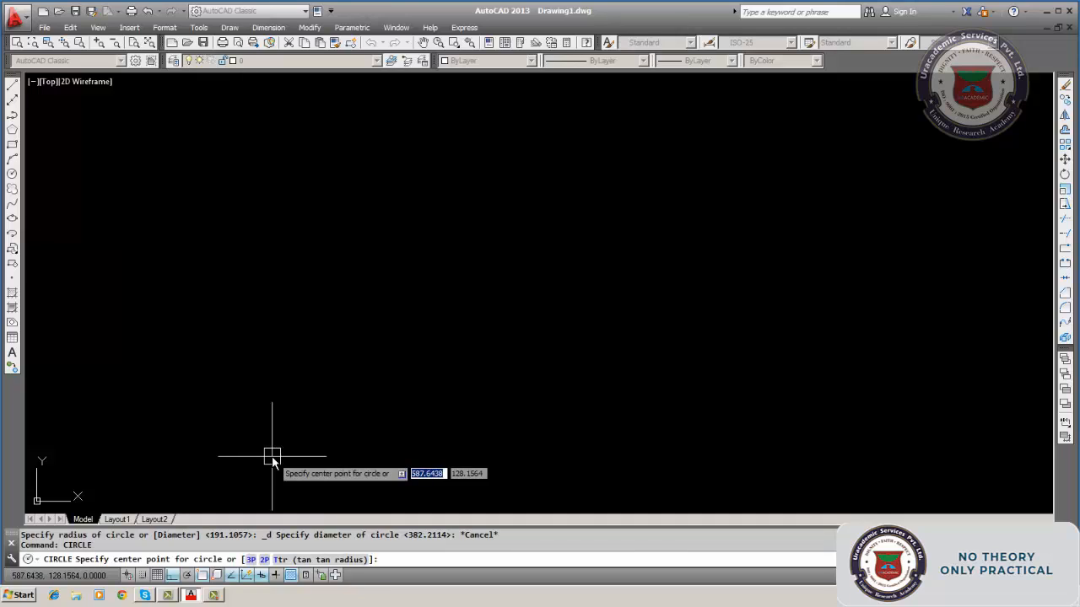
pyautogui.write('d')
pyautogui.press('Return')
pyautogui.press('BackSpace')
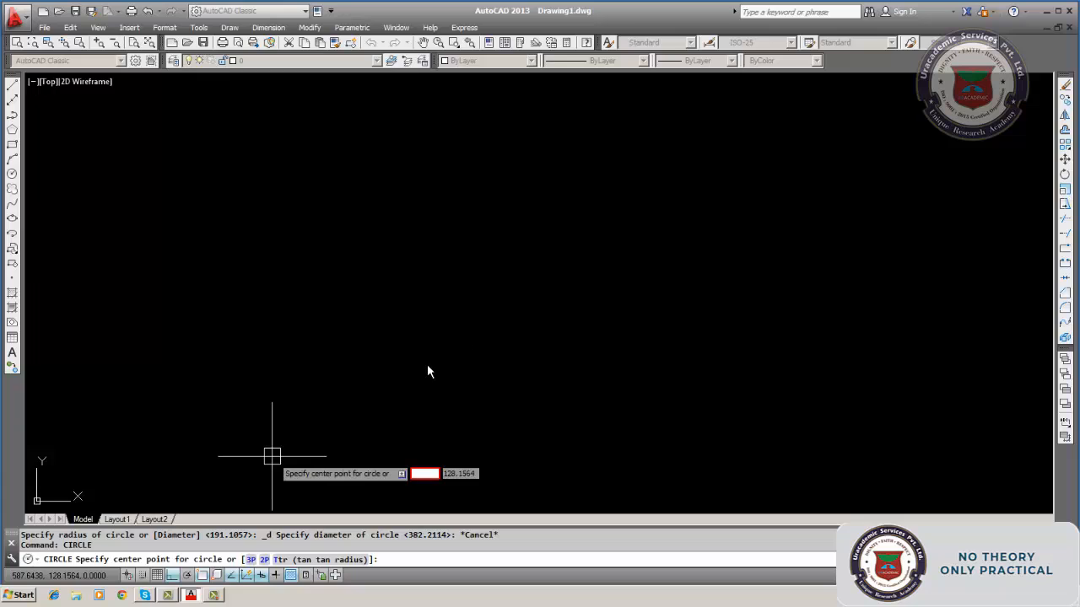
pyautogui.press('Escape')
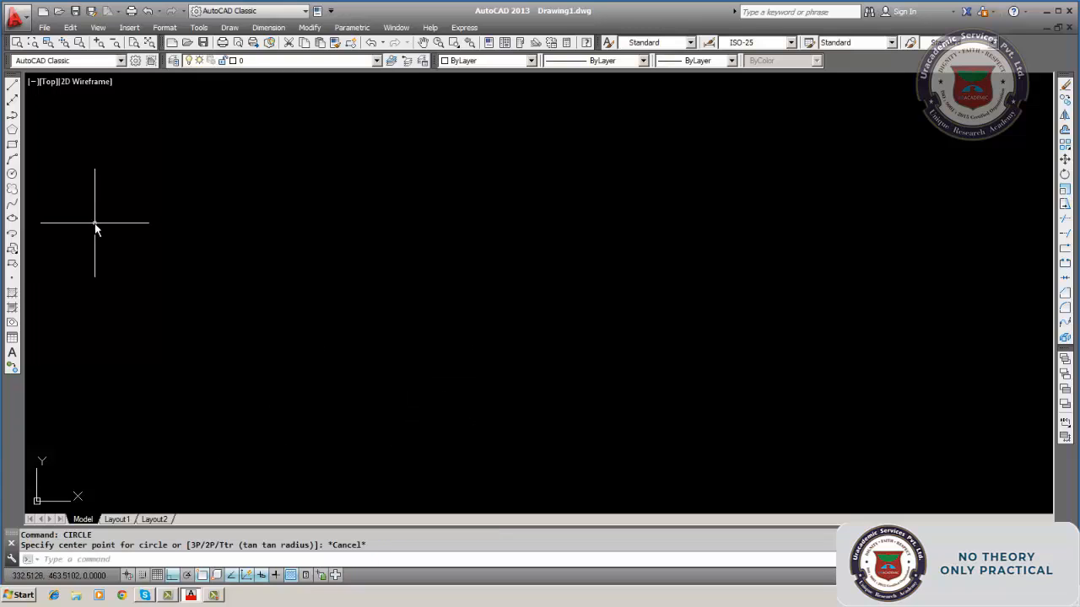
pyautogui.click(230, 29)
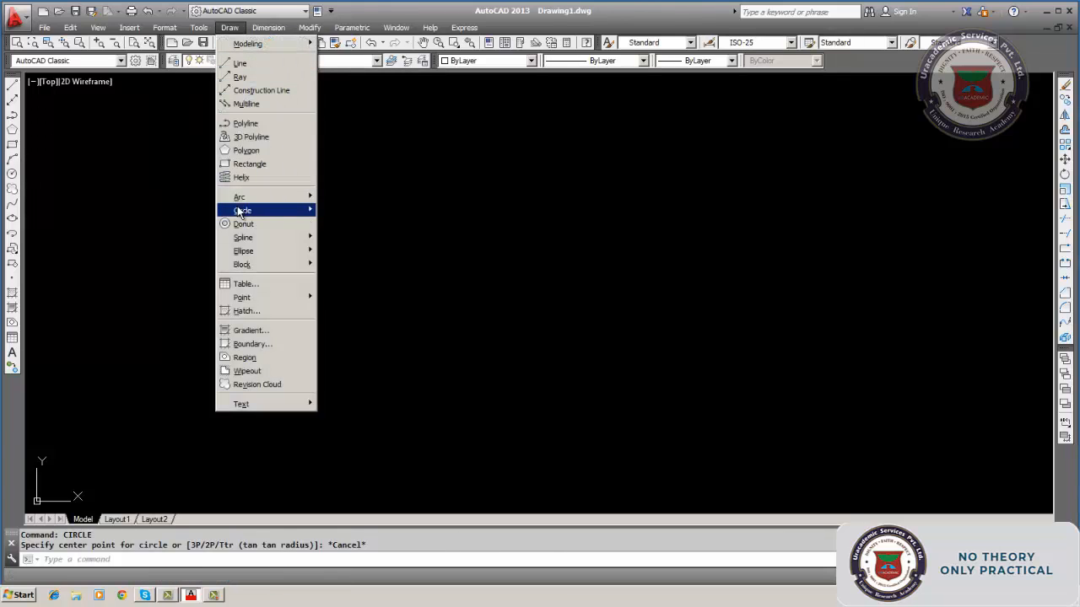
pyautogui.moveTo(282, 211)
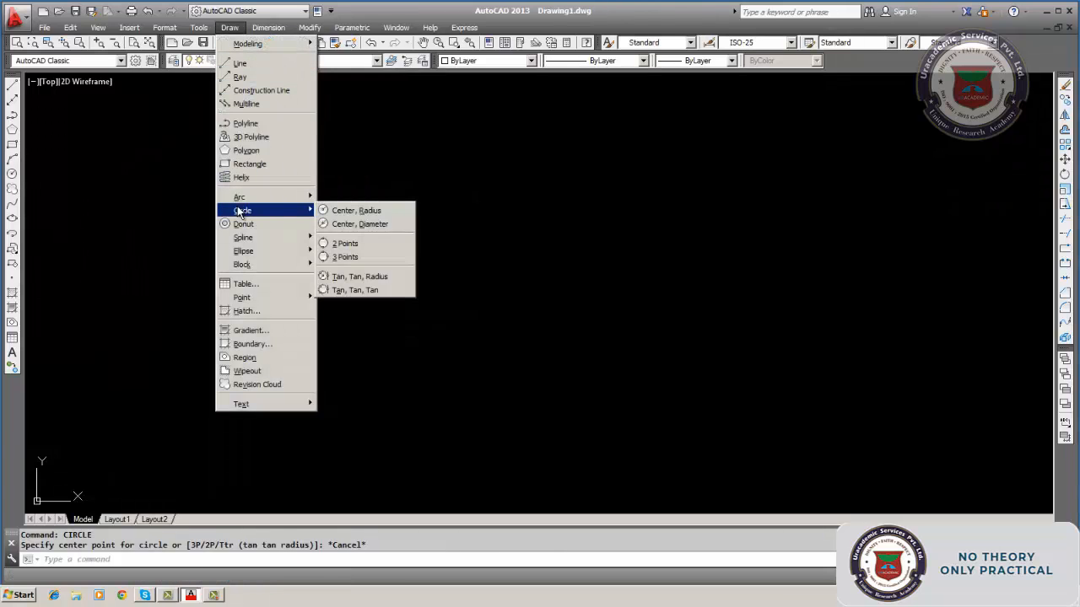
pyautogui.click(339, 226)
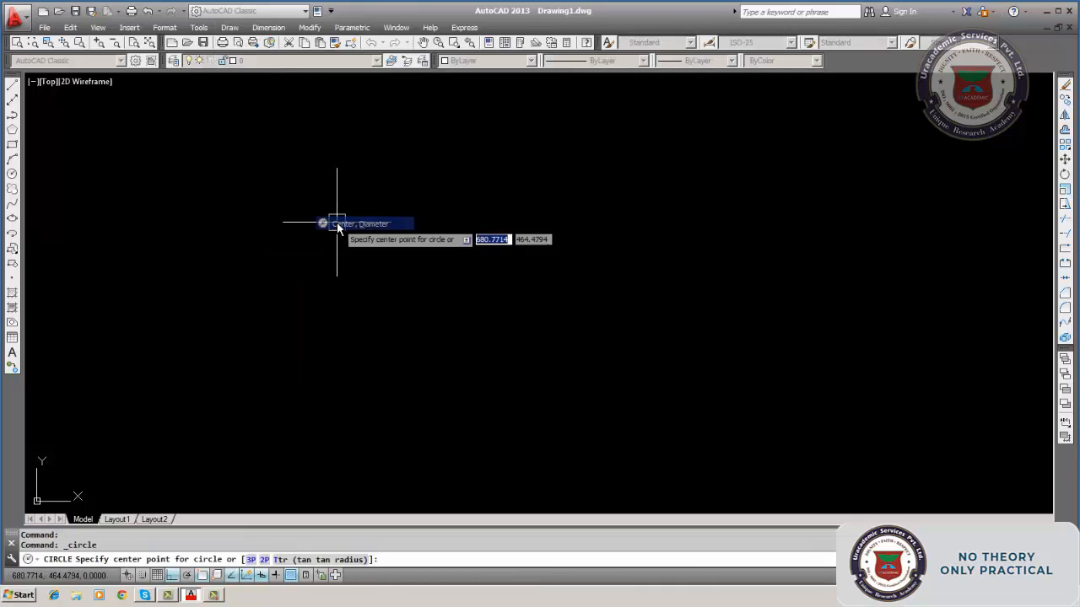
pyautogui.click(418, 261)
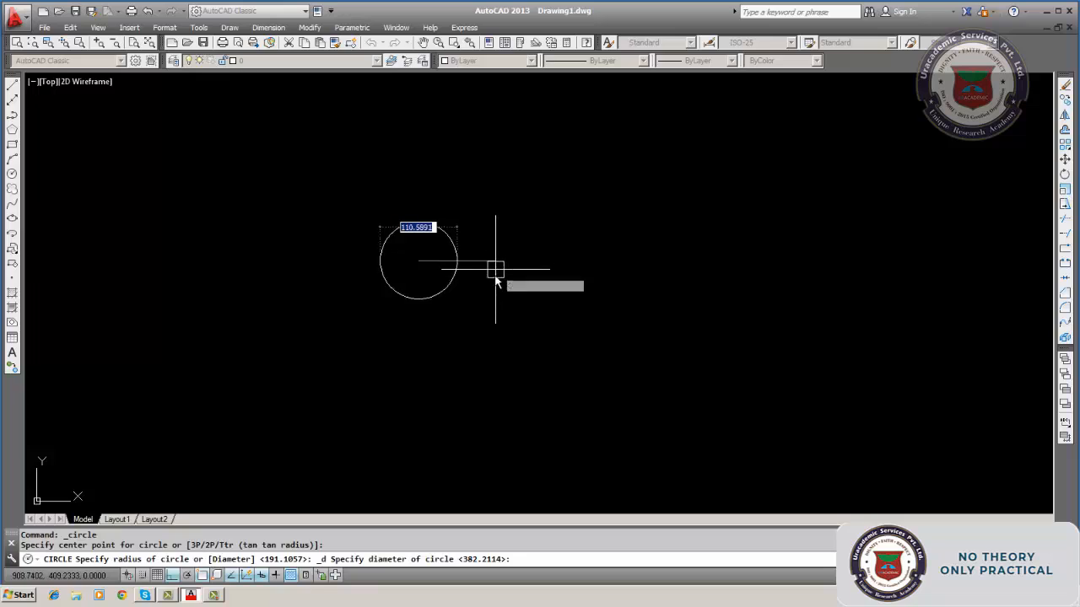
pyautogui.press('Escape')
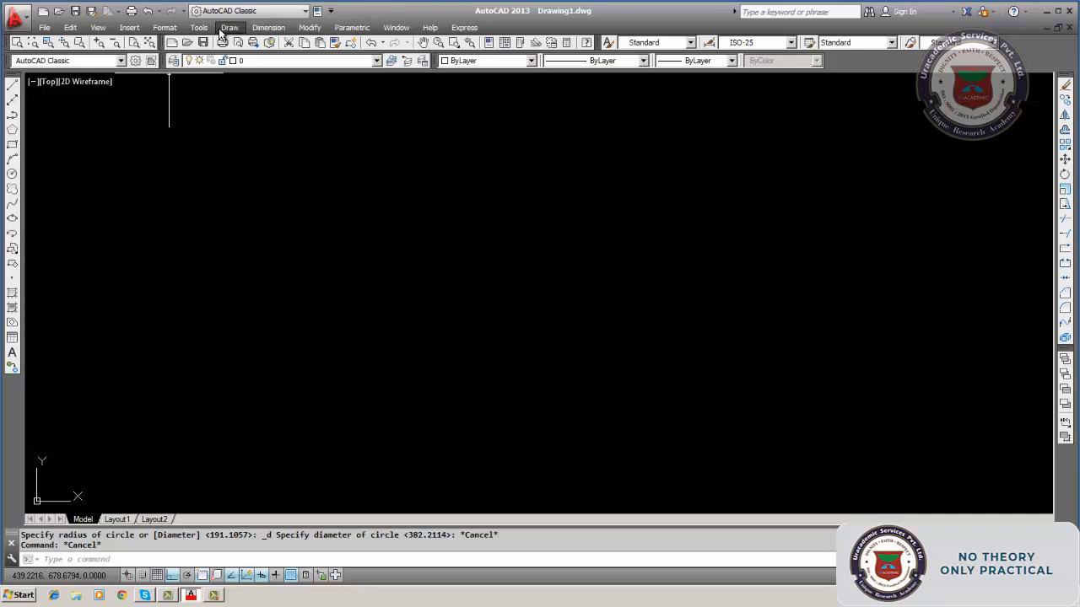
# Draw a circle with the 2 Points option, using a horizontal diameter of about 373 units, and erase it.
pyautogui.click(226, 28)
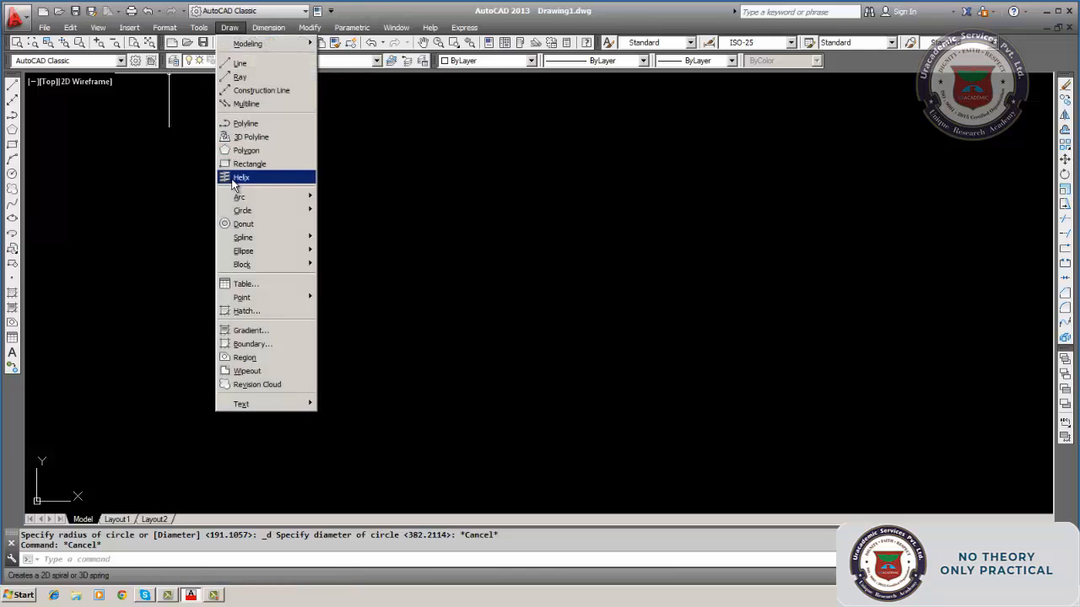
pyautogui.moveTo(235, 210)
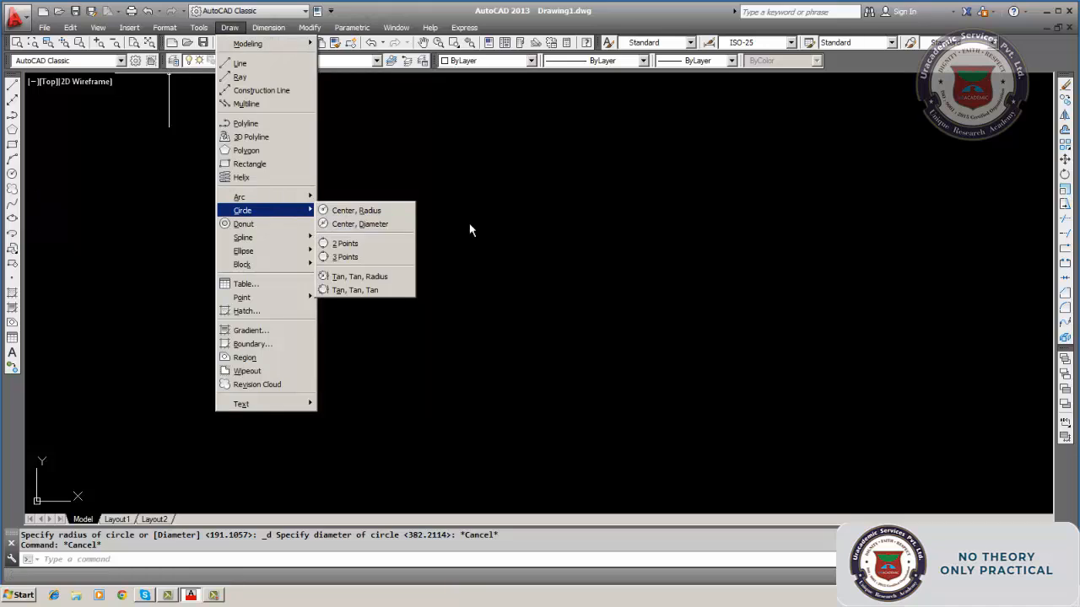
pyautogui.click(374, 246)
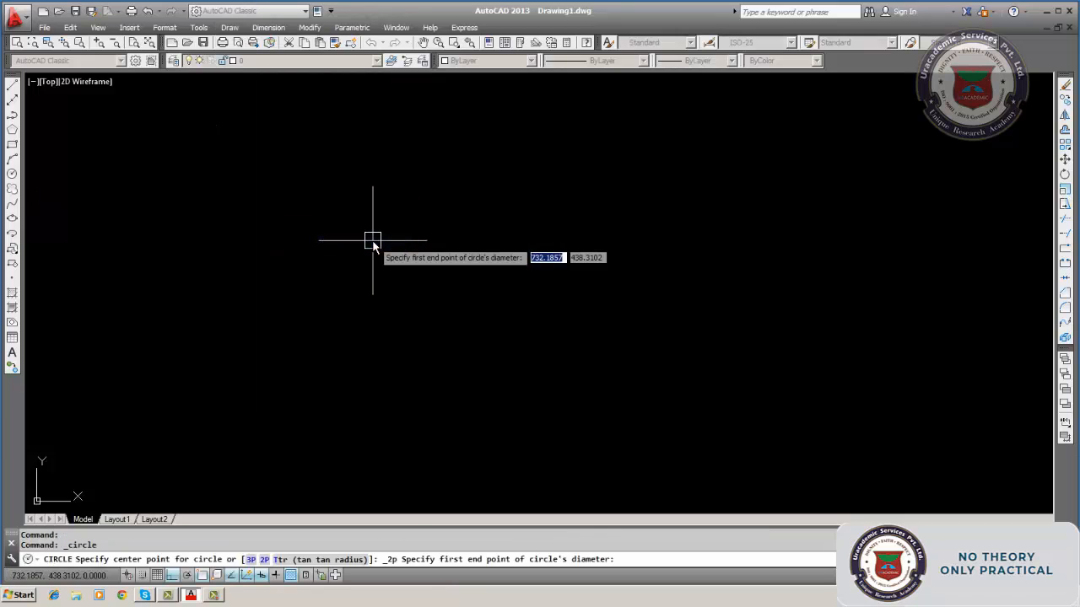
pyautogui.click(420, 277)
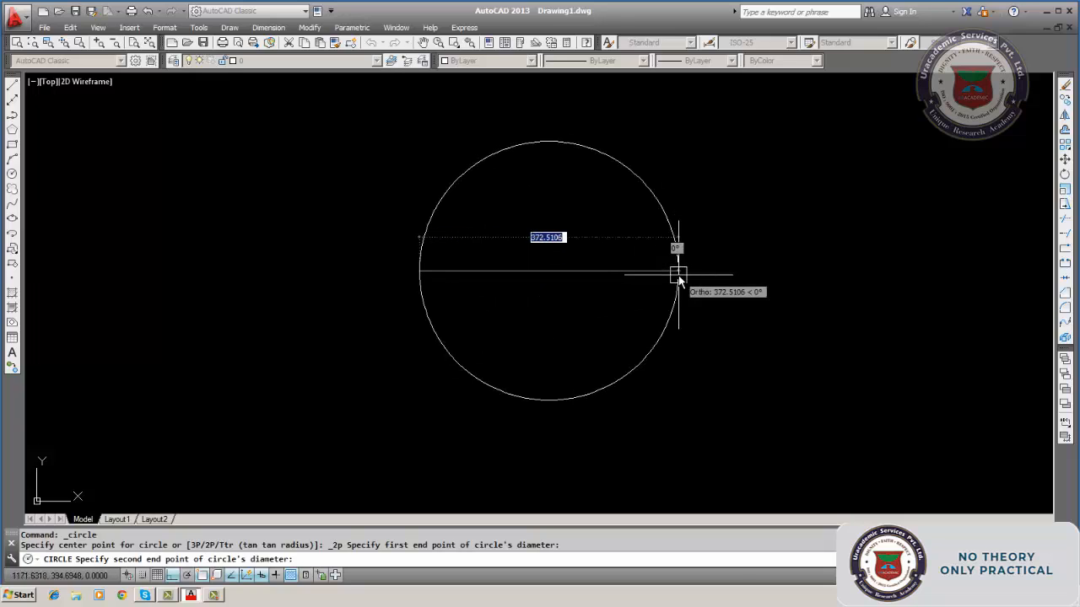
pyautogui.click(679, 280)
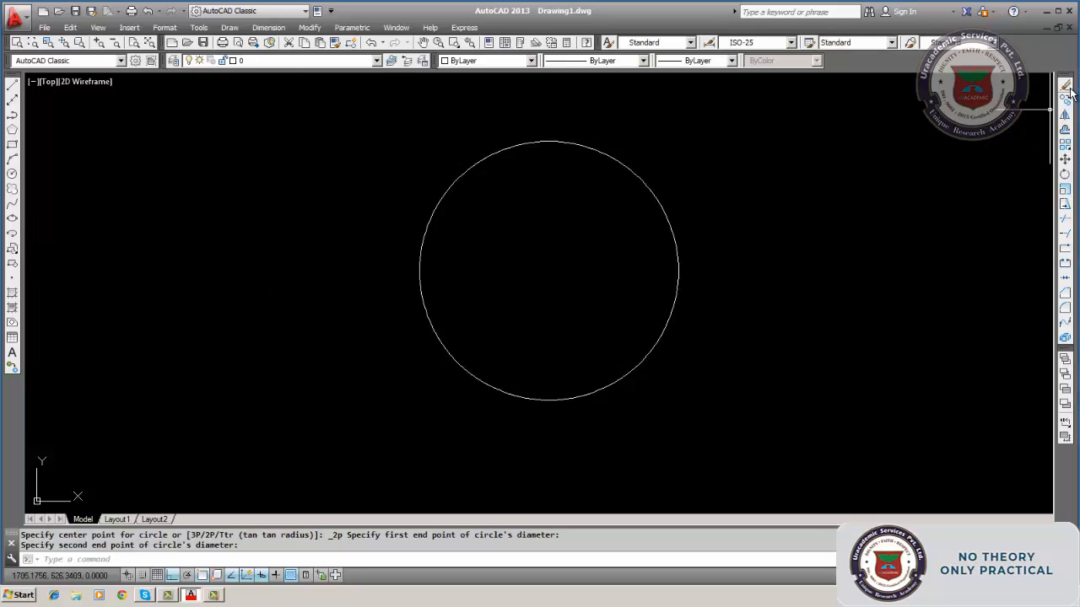
pyautogui.click(635, 175)
pyautogui.press('Return')
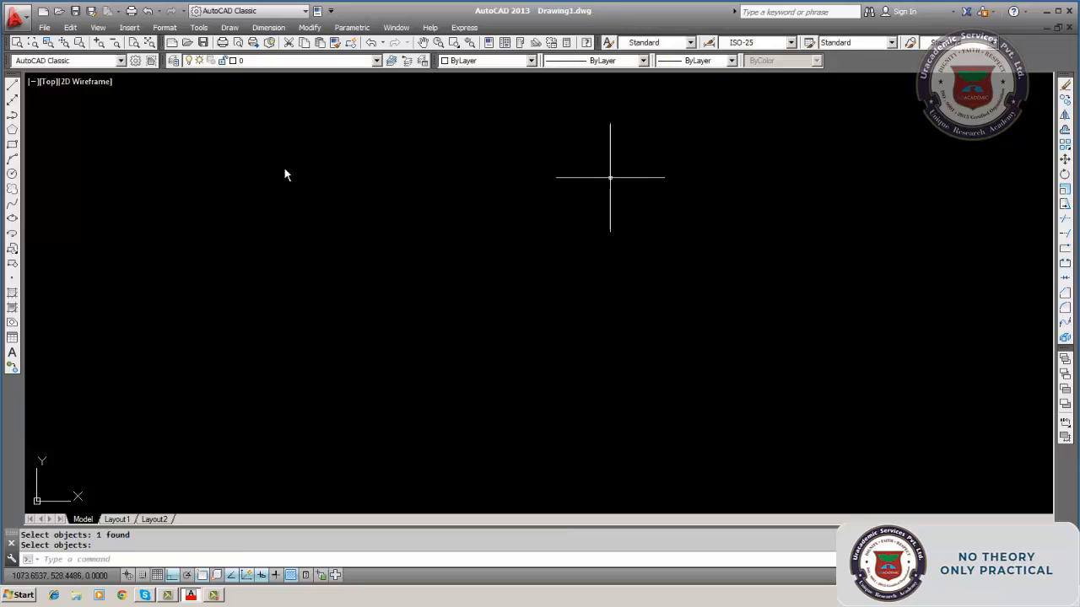
pyautogui.click(12, 85)
pyautogui.click(216, 283)
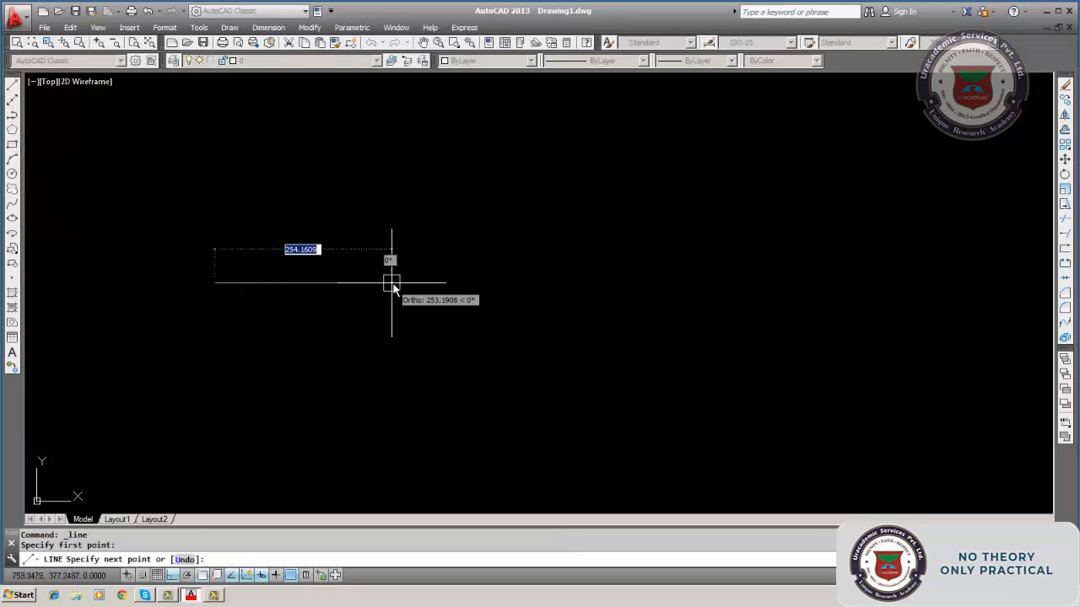
pyautogui.press('Escape')
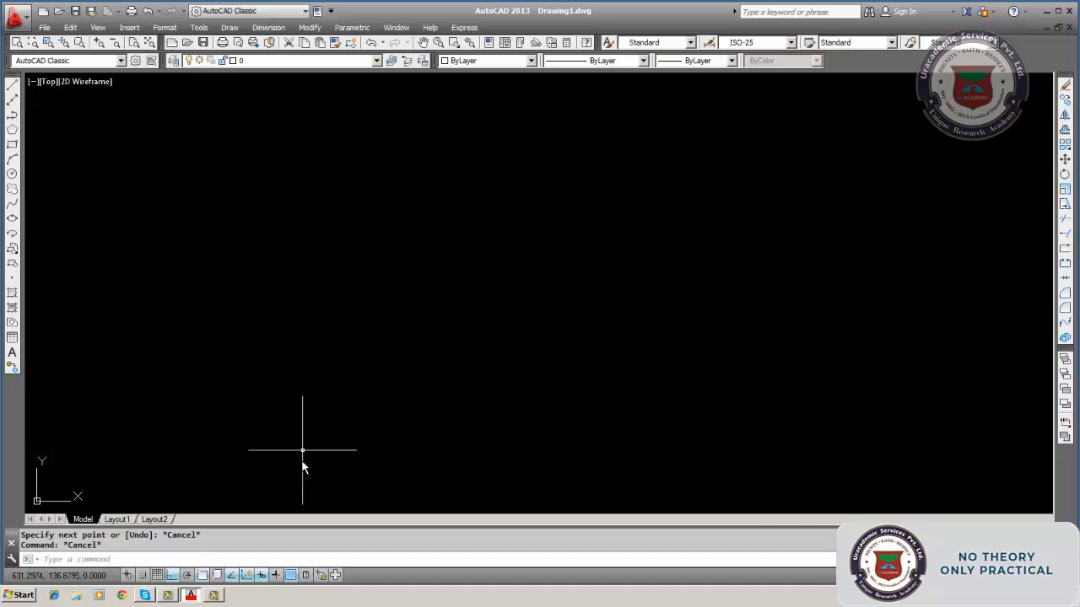
# Switch from Ortho mode to polar tracking.
pyautogui.click(188, 575)
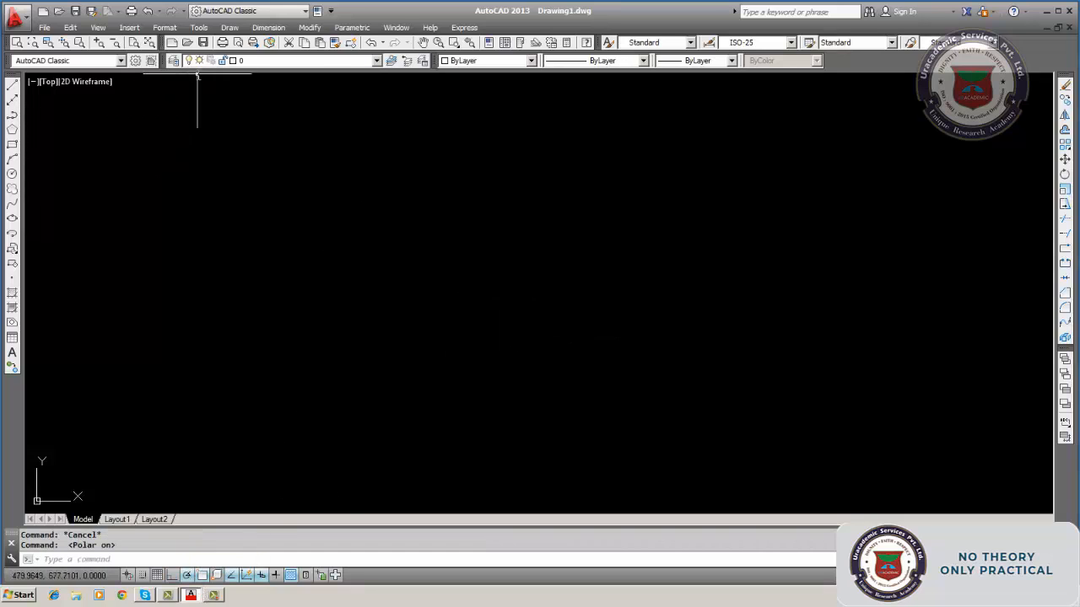
# Draw a circle by center and diameter, with a diameter of 400 units, and erase it.
pyautogui.click(235, 29)
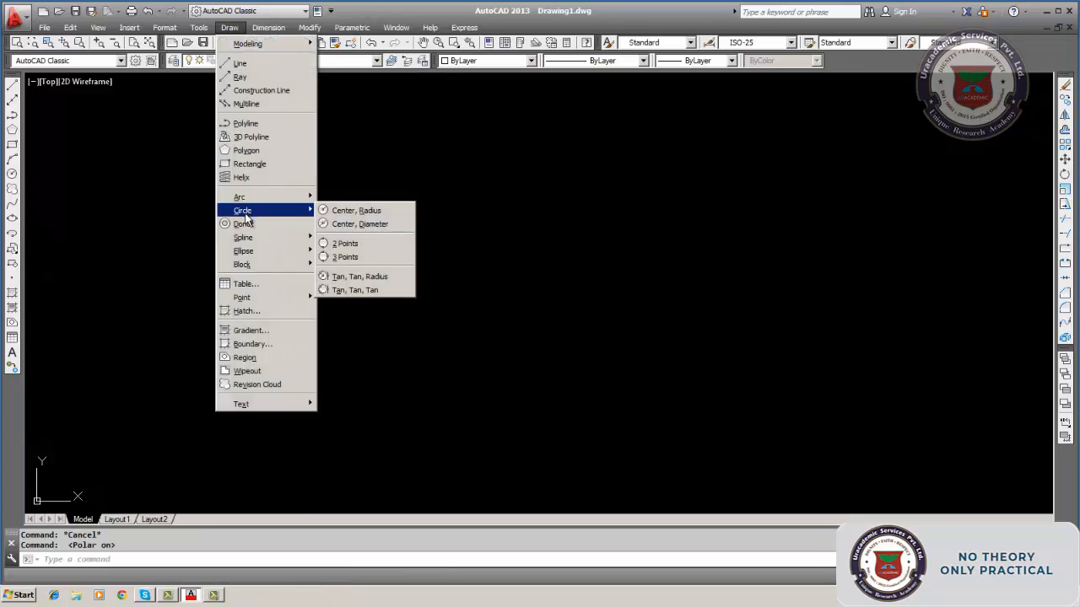
pyautogui.click(357, 223)
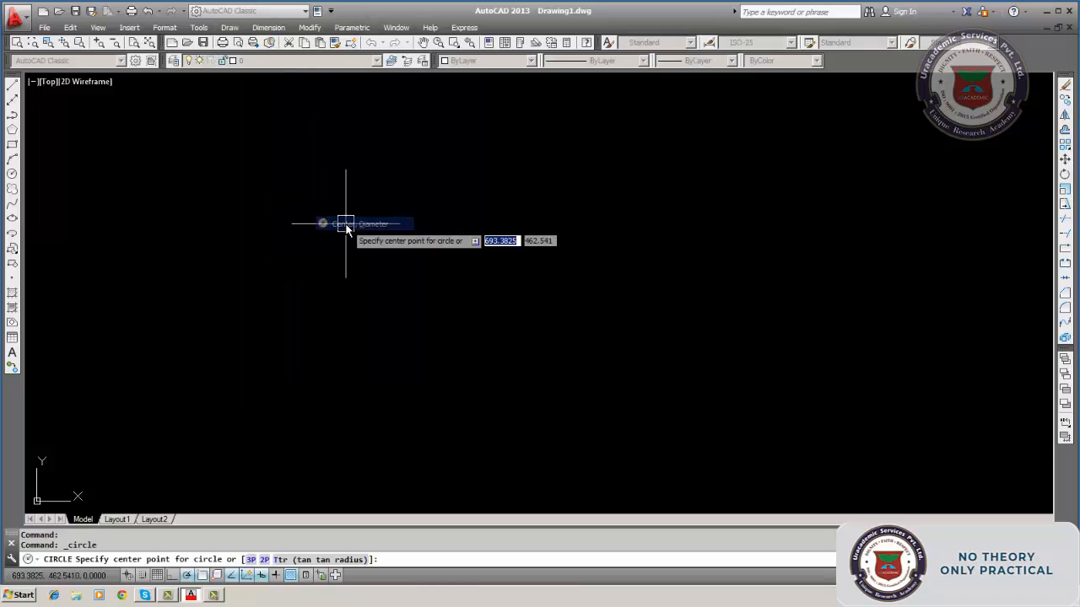
pyautogui.click(401, 311)
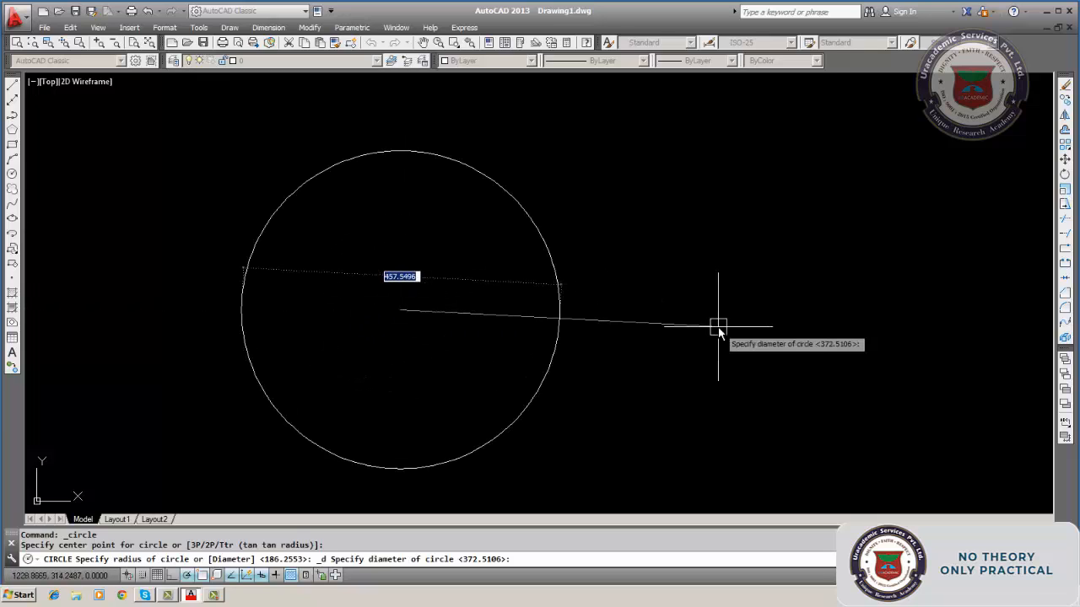
pyautogui.press('BackSpace')
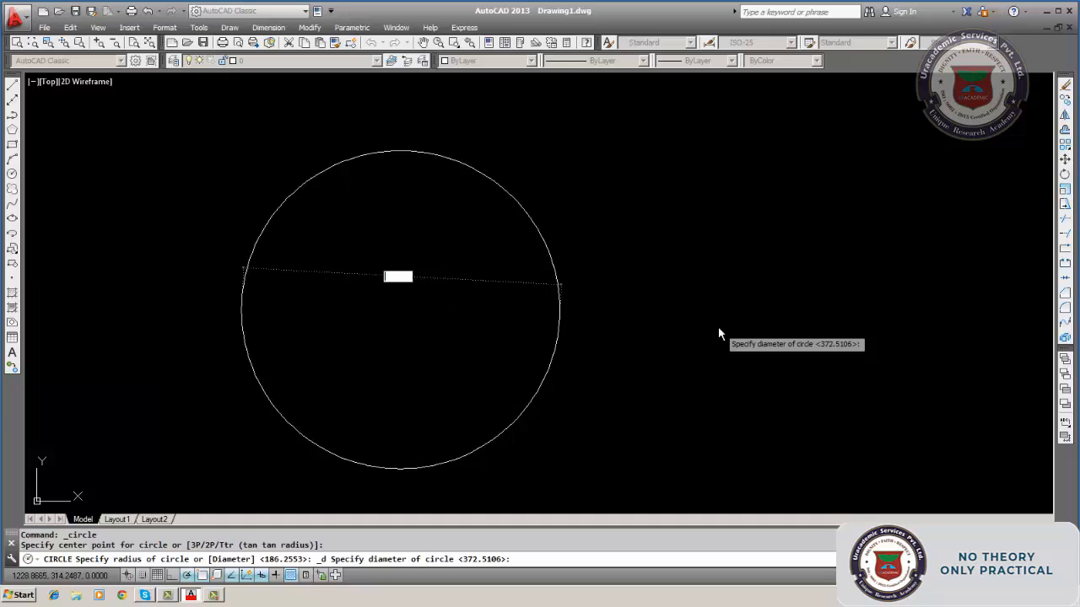
pyautogui.write('400')
pyautogui.press('Return')
pyautogui.press('Escape')
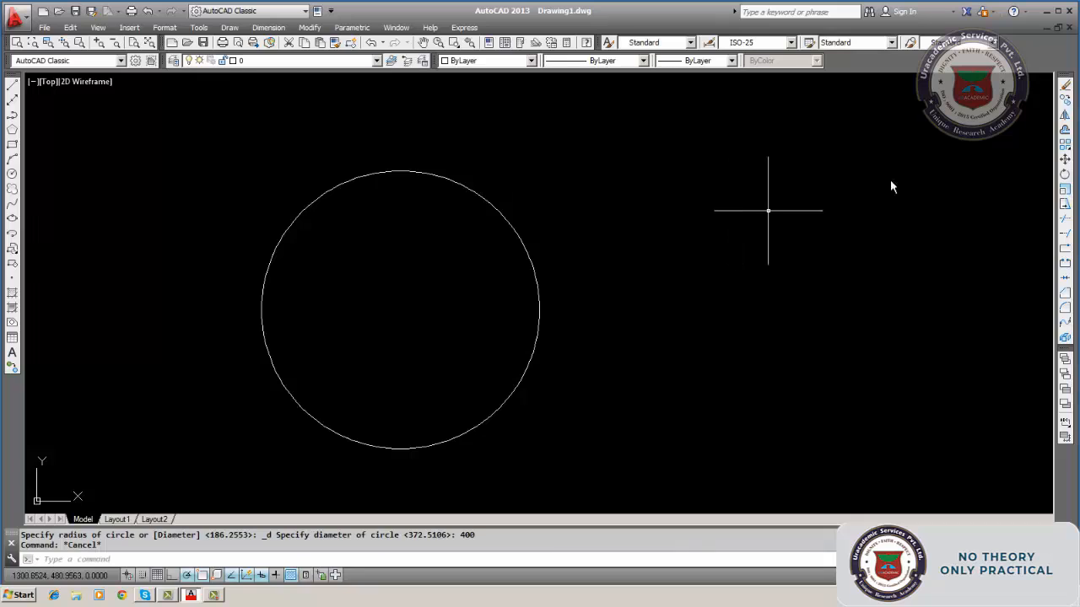
pyautogui.click(1065, 86)
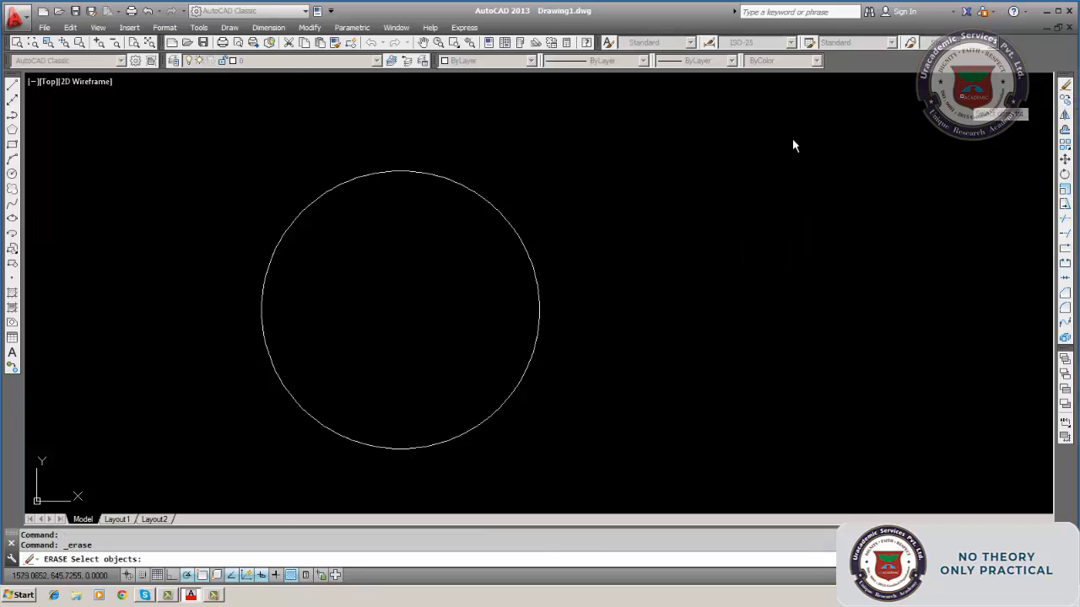
pyautogui.click(520, 239)
pyautogui.press('Return')
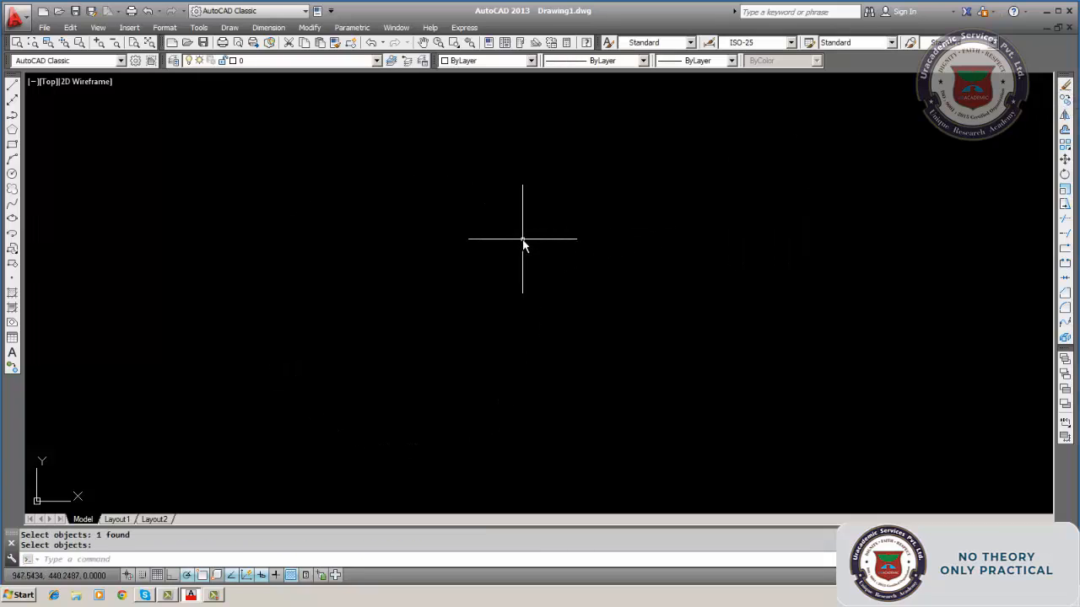
# Draw a circle with the 3 Points option through three freely picked points near the middle of the drawing area, and erase it.
pyautogui.click(228, 28)
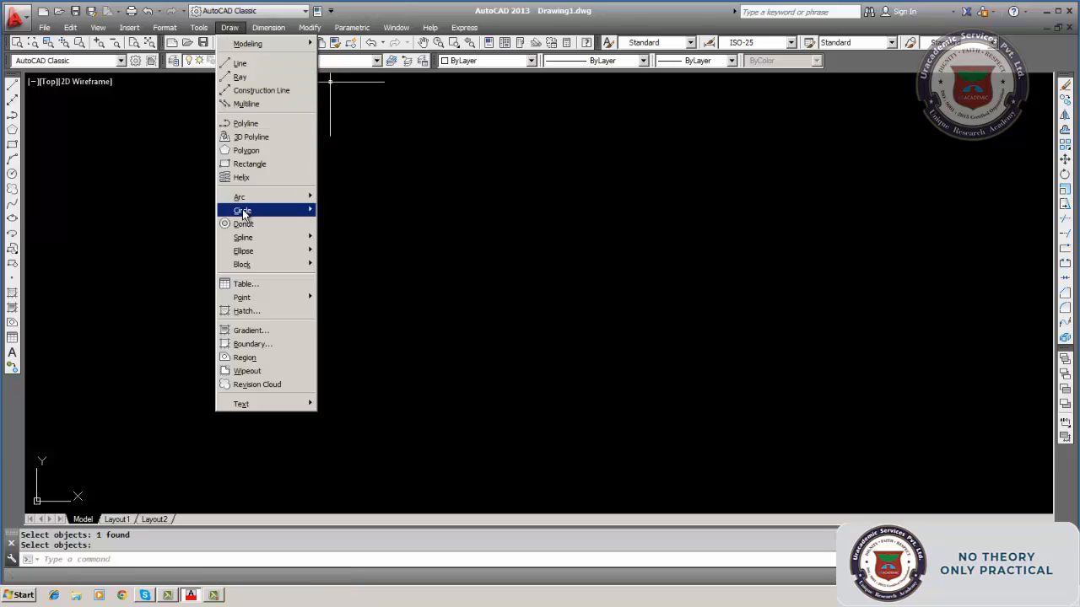
pyautogui.moveTo(243, 211)
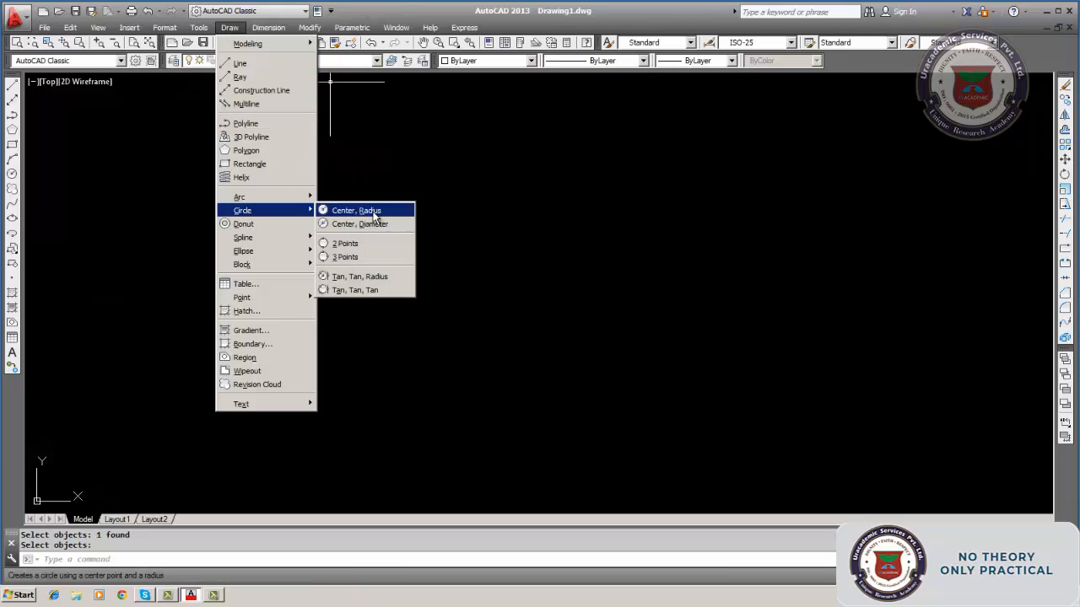
pyautogui.click(361, 256)
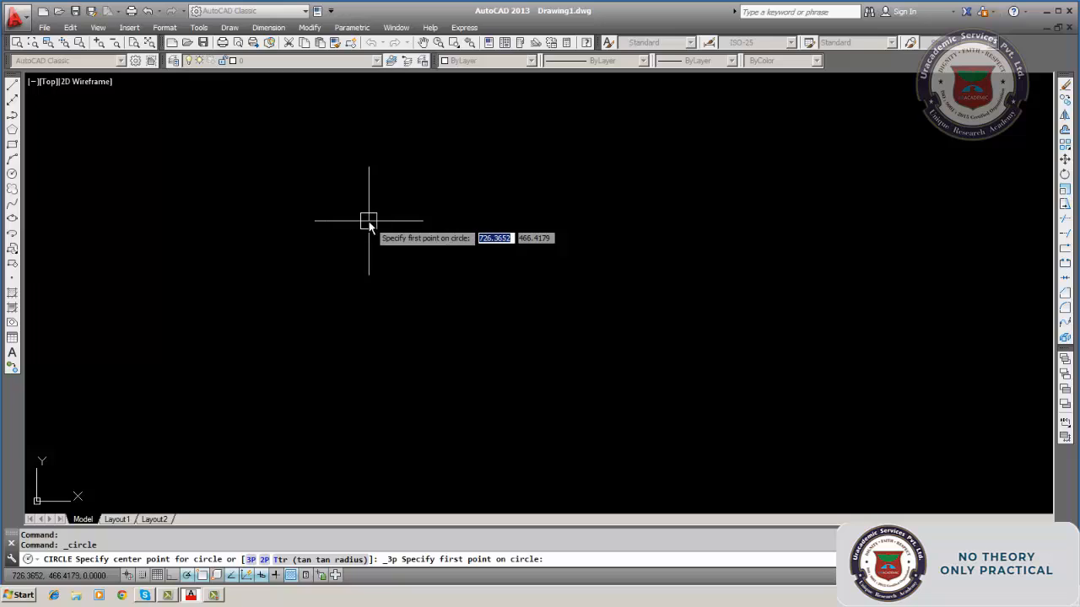
pyautogui.click(368, 222)
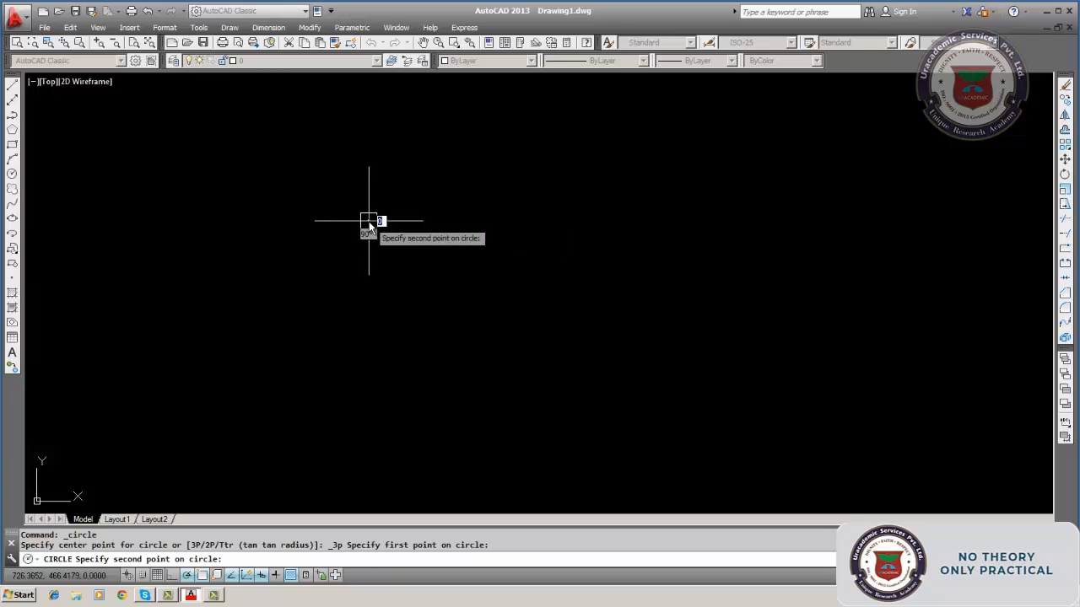
pyautogui.click(497, 348)
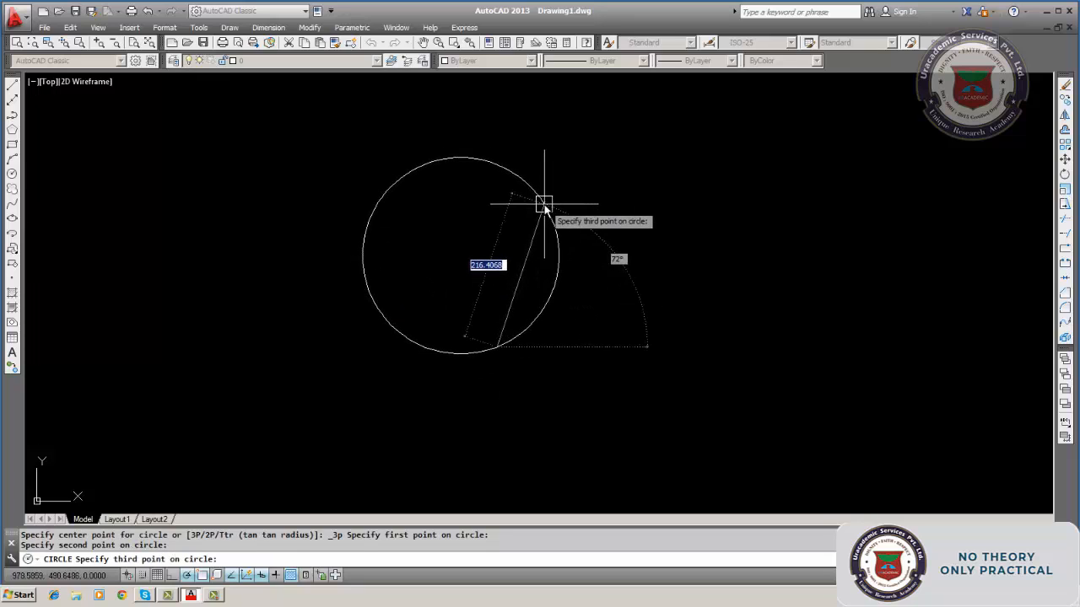
pyautogui.click(544, 207)
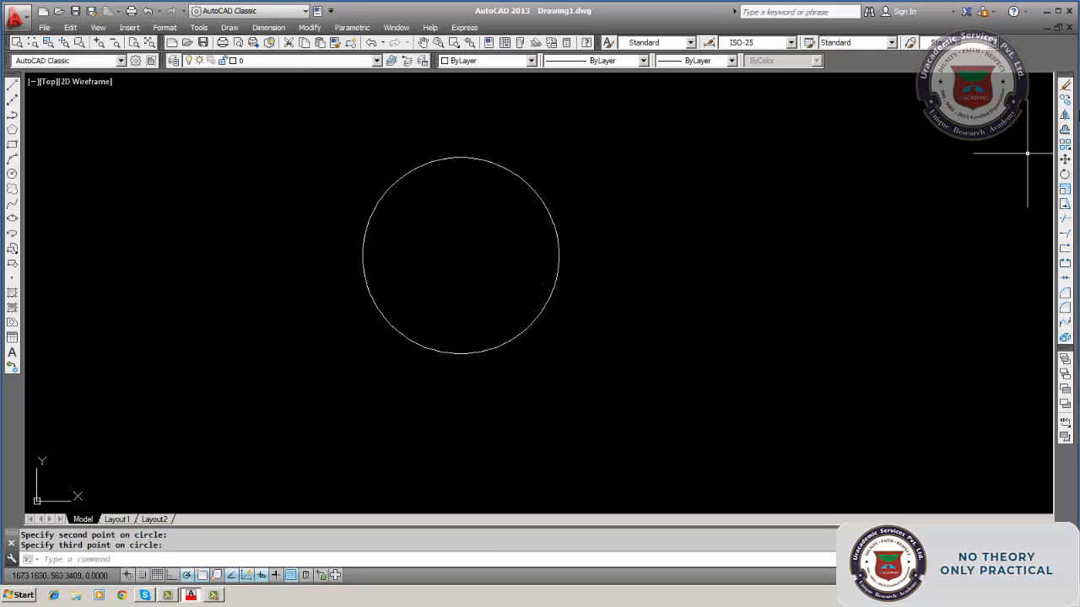
pyautogui.click(1065, 85)
pyautogui.click(552, 223)
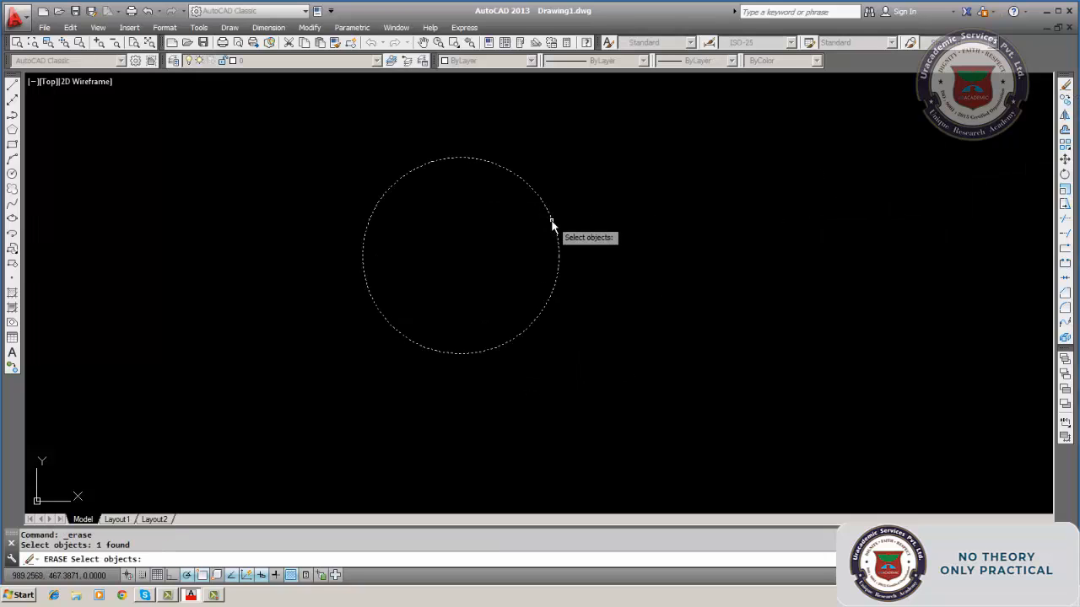
pyautogui.press('Return')
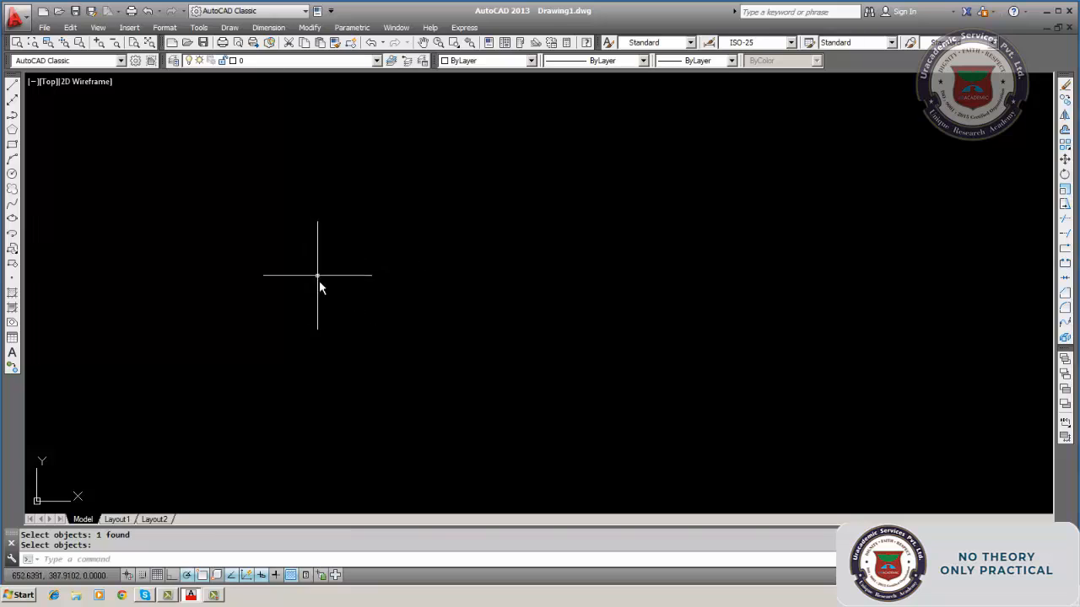
# Draw three separate slanted lines around an open middle area: one upper left, one upper right about 306 units long at 42°, one lower right.
pyautogui.click(13, 87)
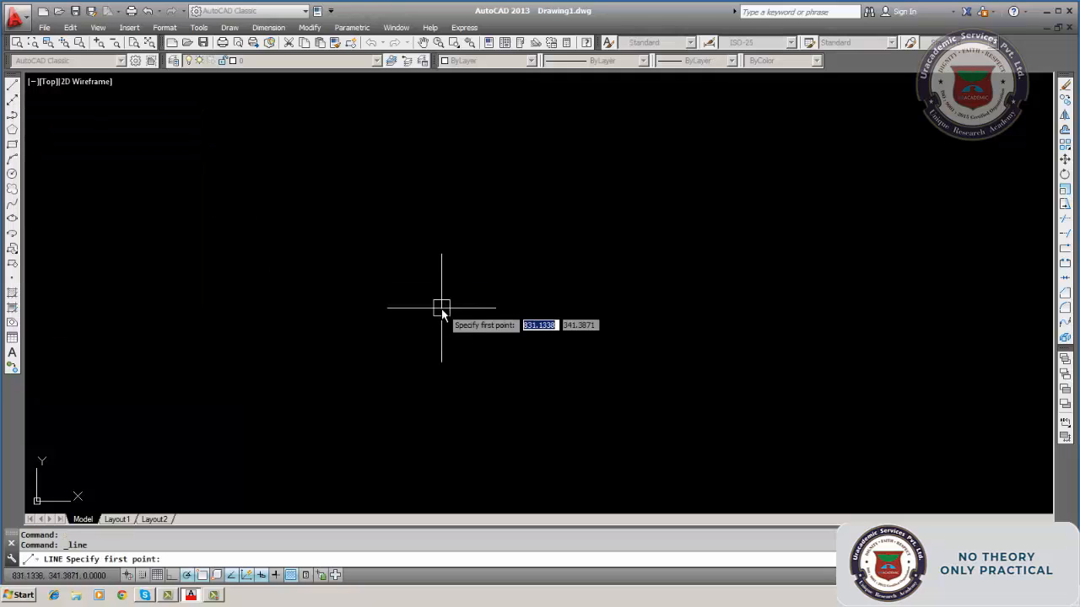
pyautogui.click(431, 299)
pyautogui.click(331, 223)
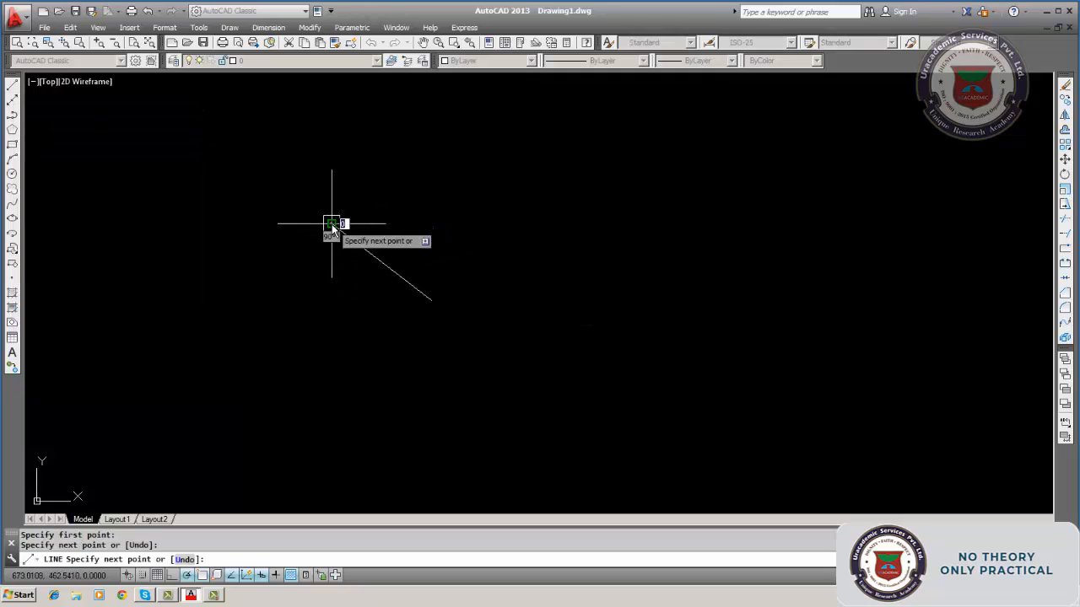
pyautogui.press('Return')
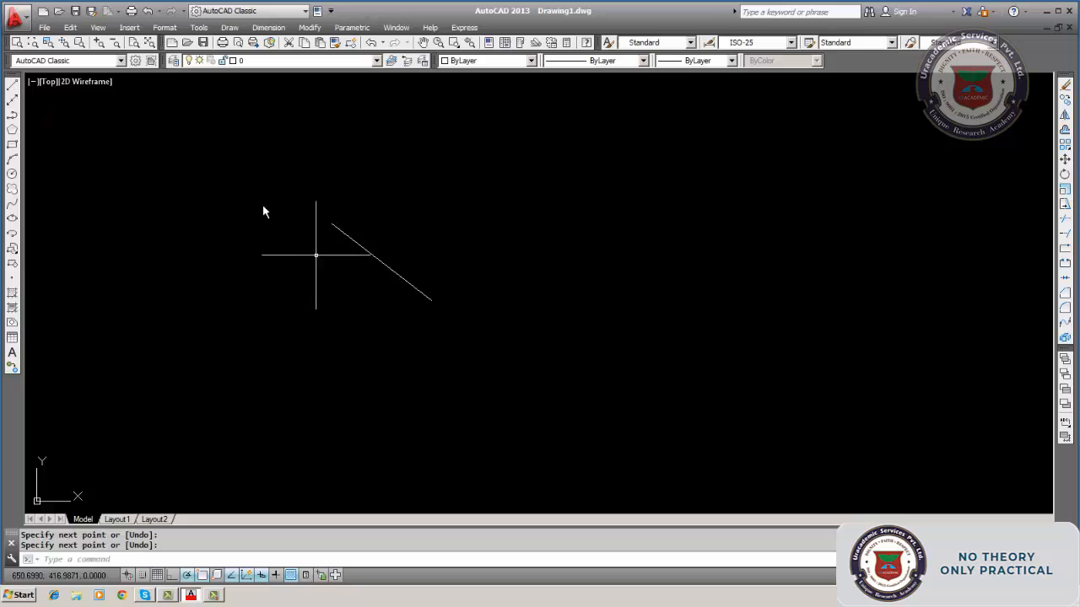
pyautogui.click(13, 88)
pyautogui.click(610, 248)
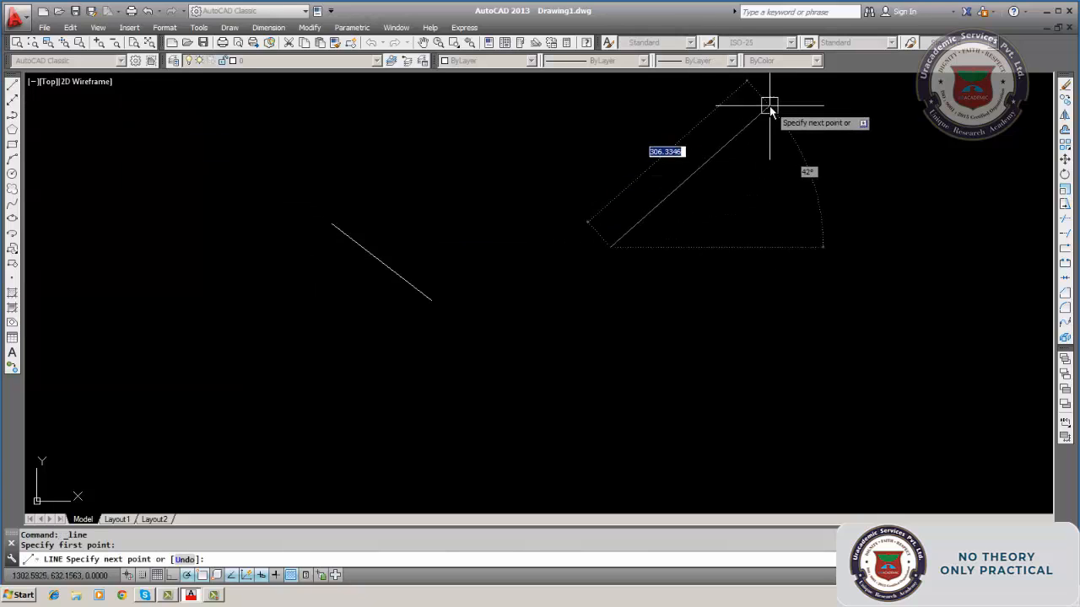
pyautogui.click(769, 105)
pyautogui.press('Return')
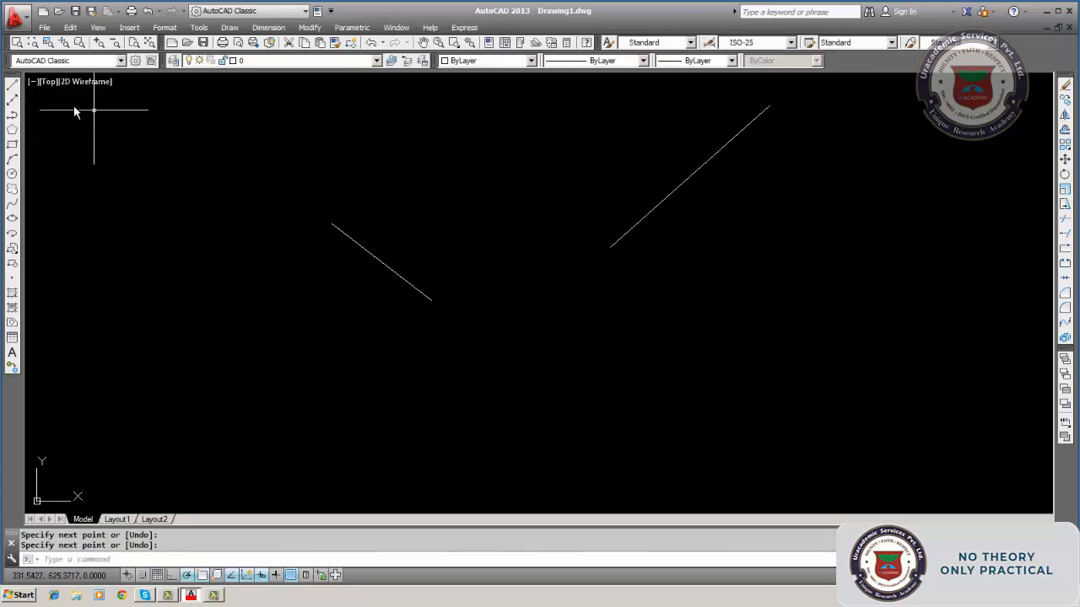
pyautogui.click(13, 87)
pyautogui.click(632, 340)
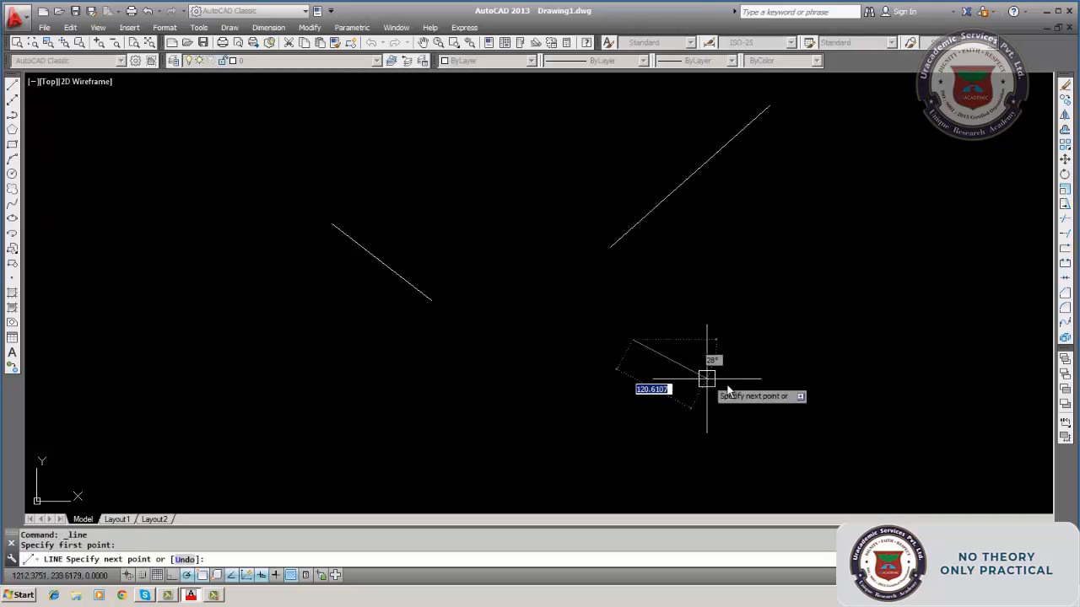
pyautogui.click(752, 395)
pyautogui.press('Return')
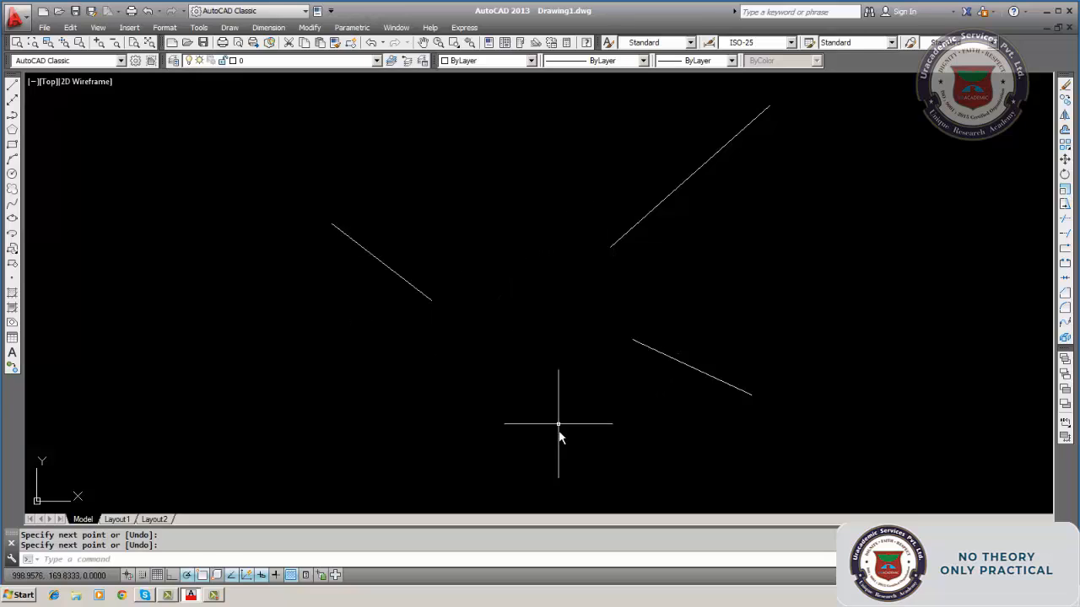
# Draw a circle with the 3 Points option through the inner endpoints of the three slanted lines.
pyautogui.click(236, 28)
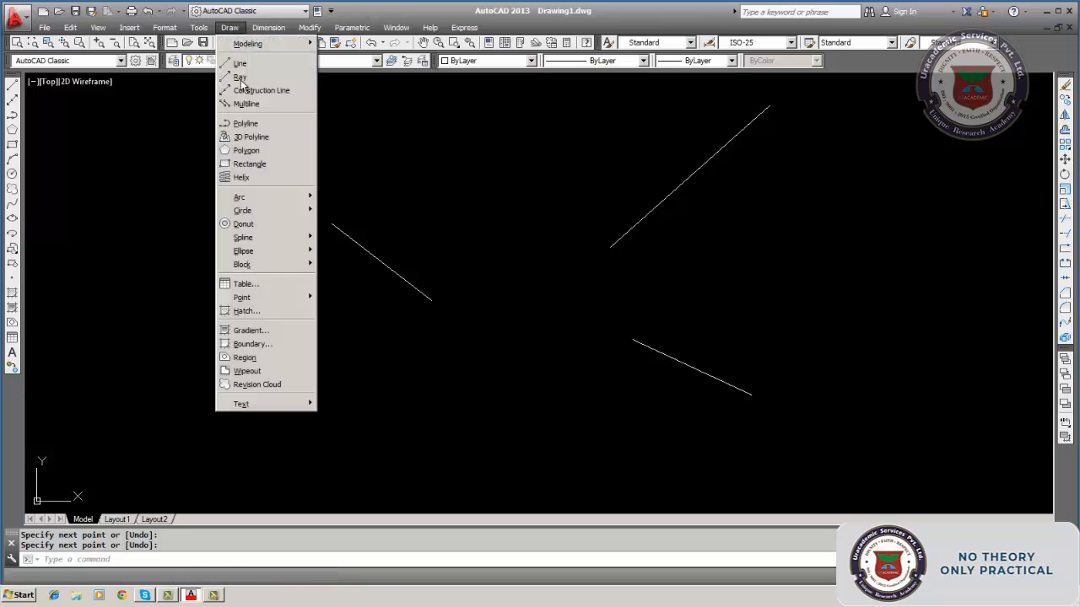
pyautogui.moveTo(244, 213)
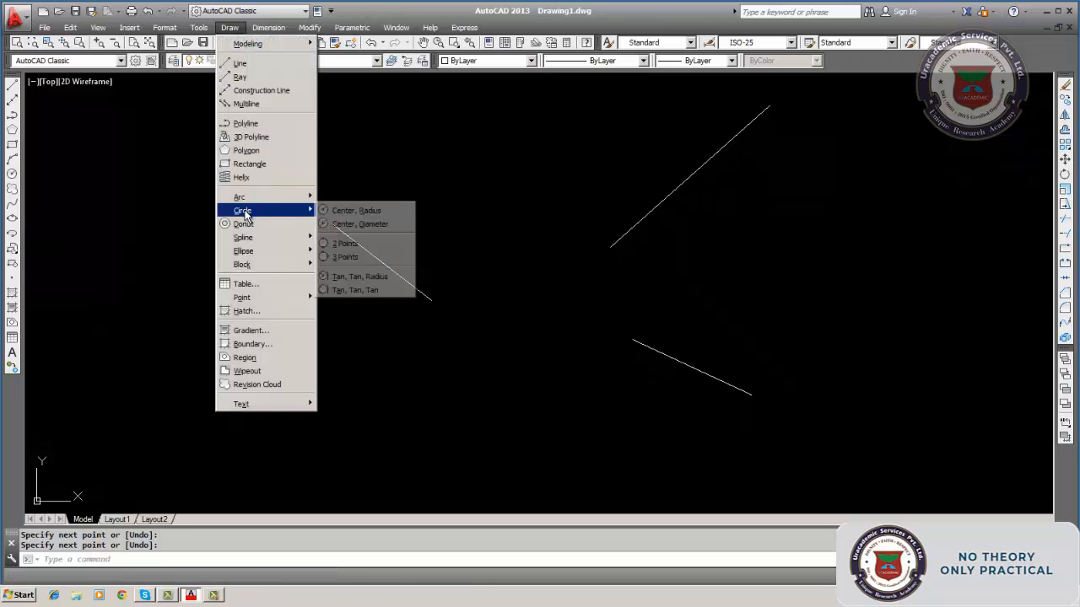
pyautogui.click(345, 257)
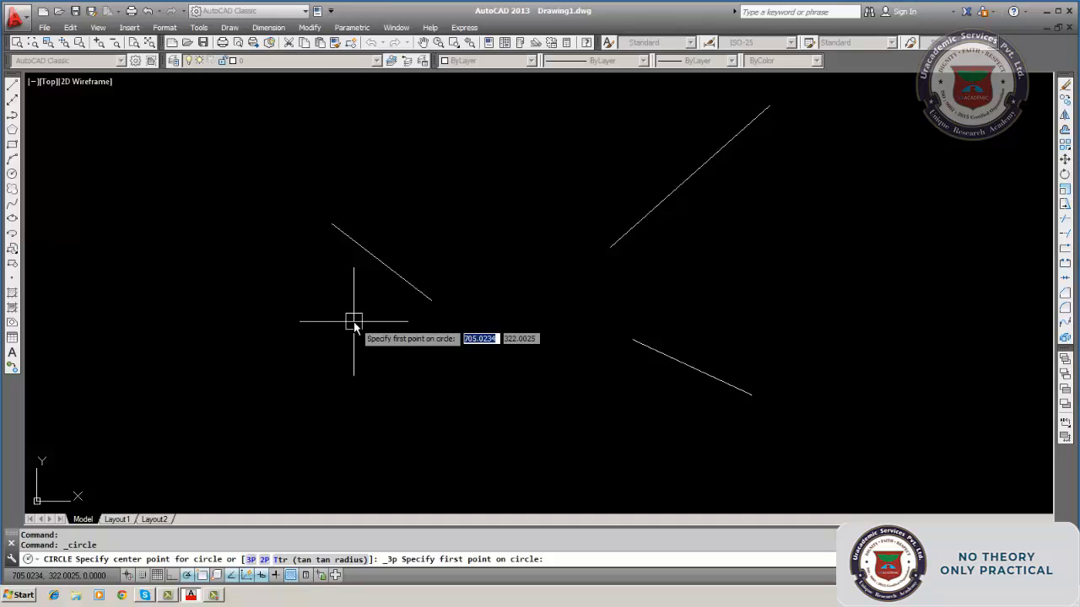
pyautogui.click(431, 306)
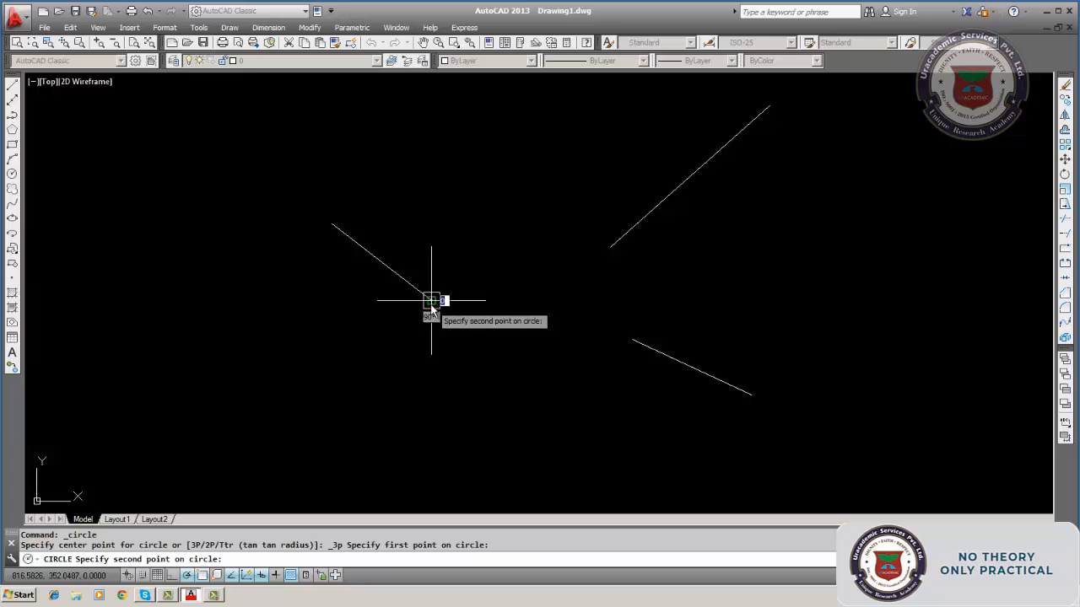
pyautogui.click(610, 247)
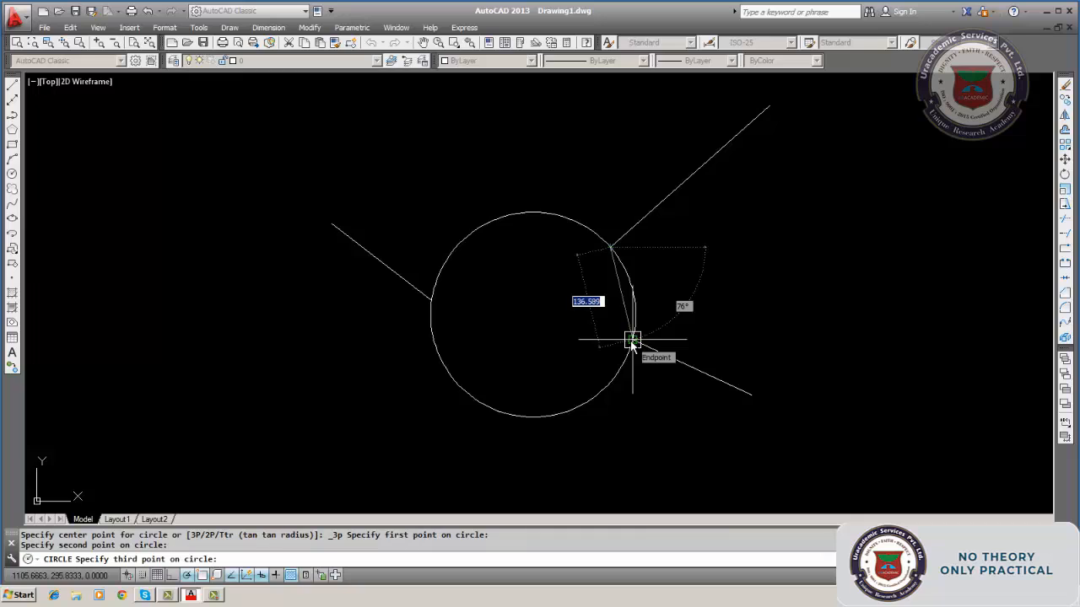
pyautogui.click(633, 340)
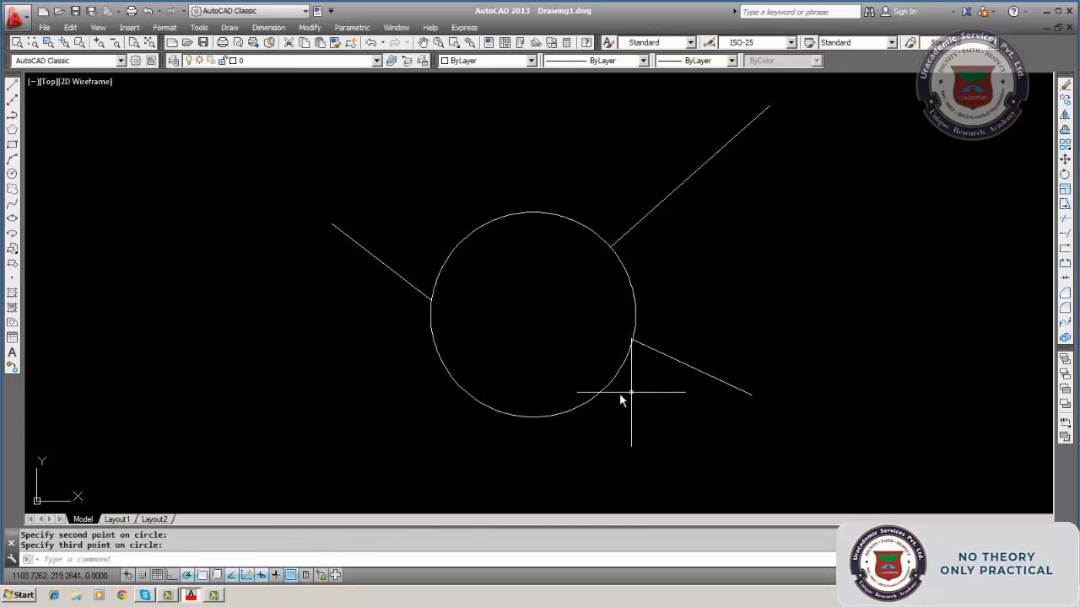
# Draw a larger circle with the 3 Points option through the outer endpoints of the three slanted lines.
pyautogui.click(236, 29)
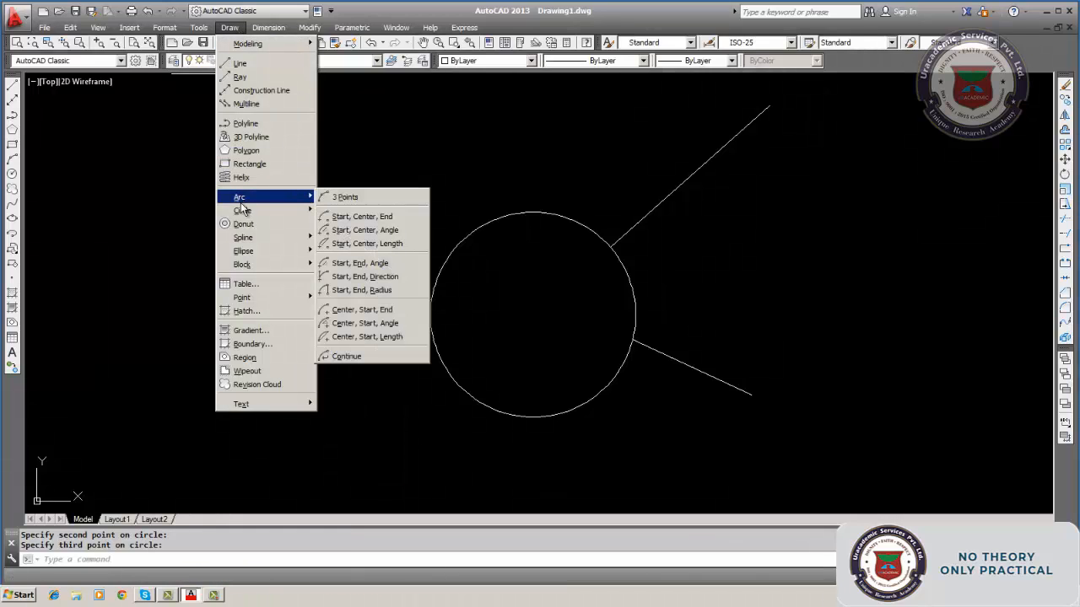
pyautogui.moveTo(245, 210)
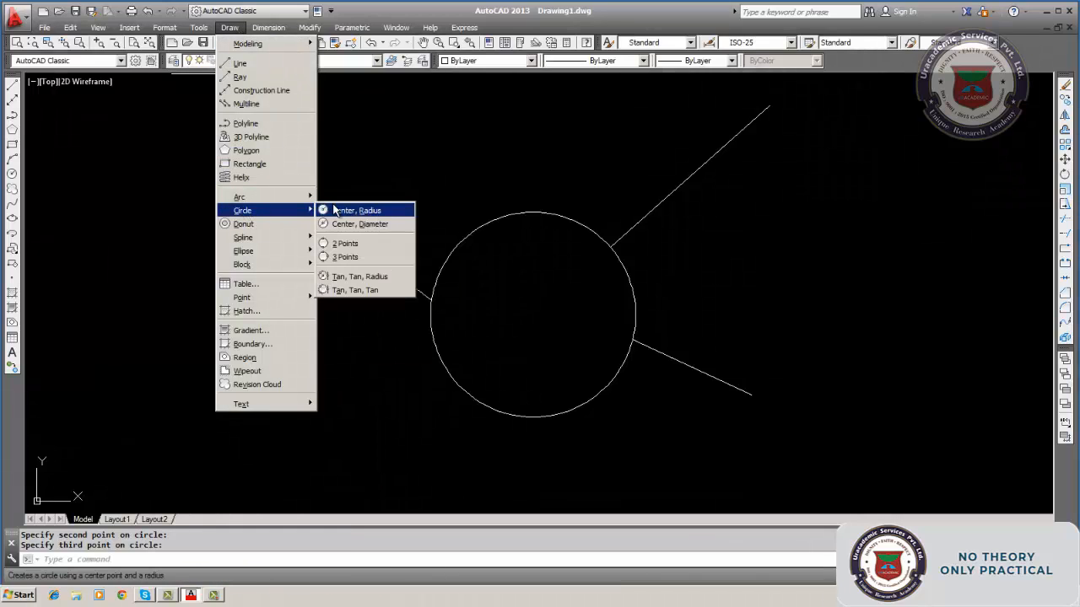
pyautogui.click(338, 256)
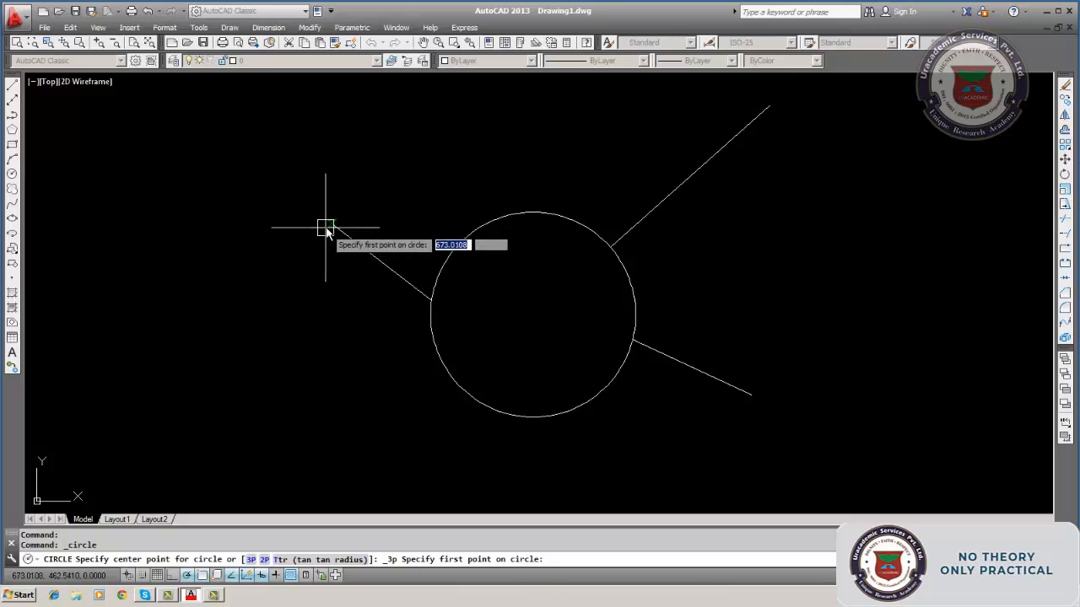
pyautogui.click(333, 224)
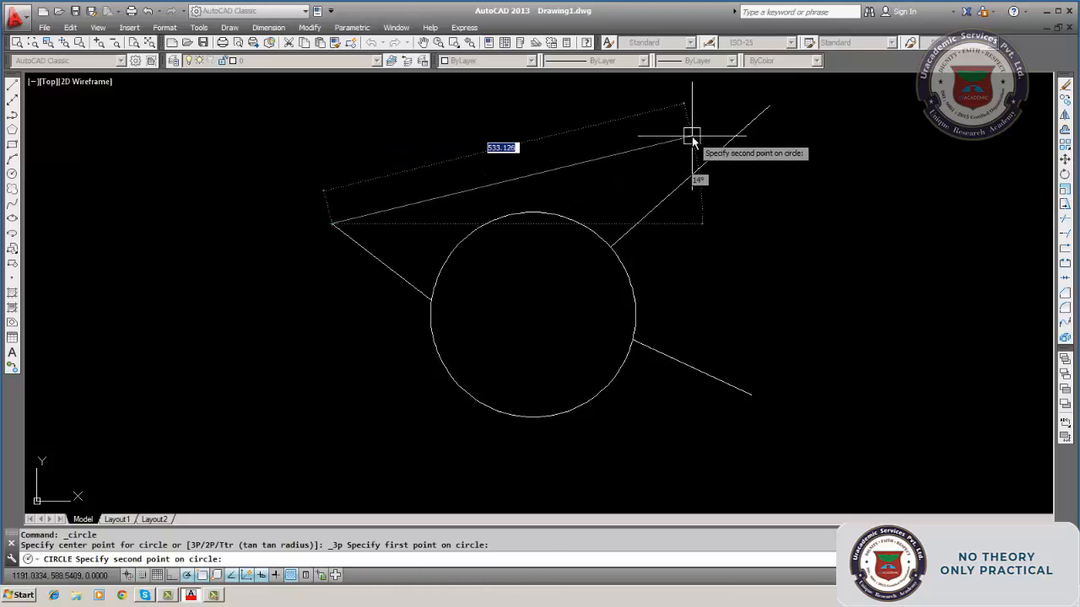
pyautogui.click(769, 108)
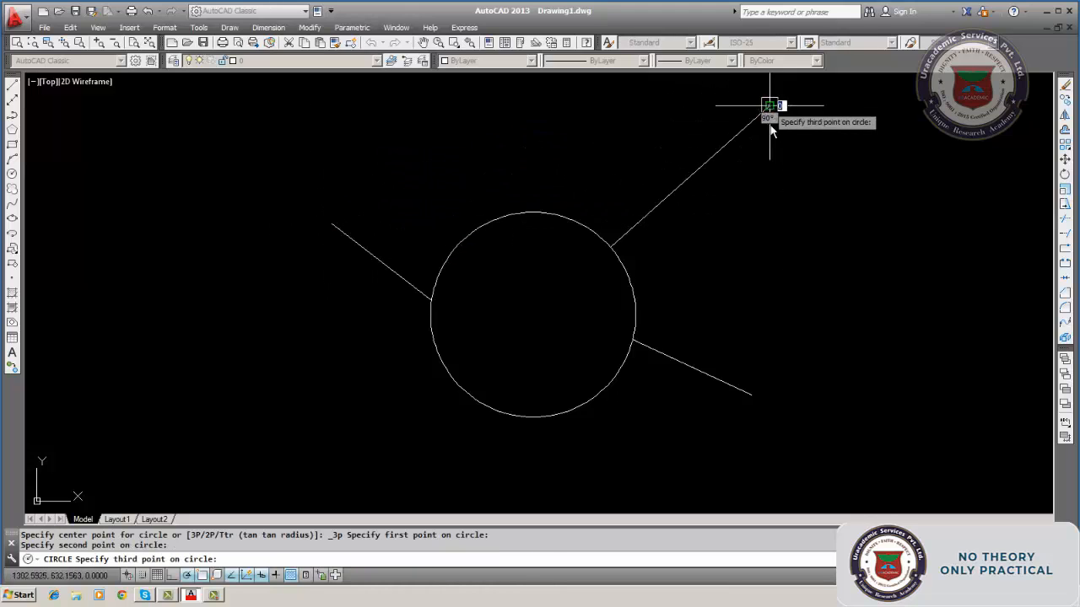
pyautogui.click(751, 395)
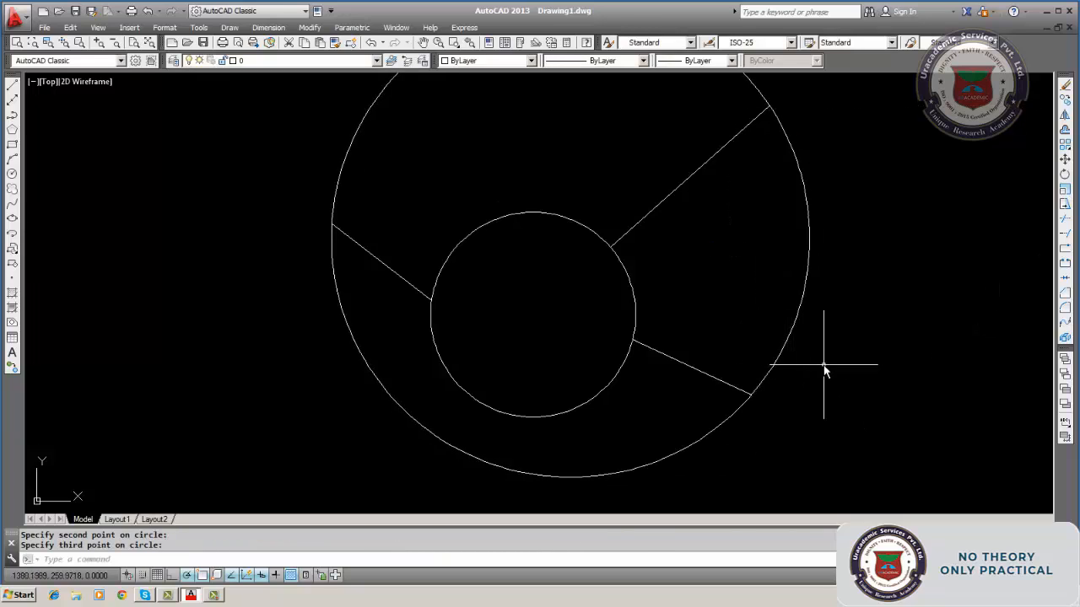
pyautogui.press('Escape')
# Draw a circle with the 3 Points option through the left line's midpoint and the inner endpoints of the two lines on the right.
pyautogui.click(230, 27)
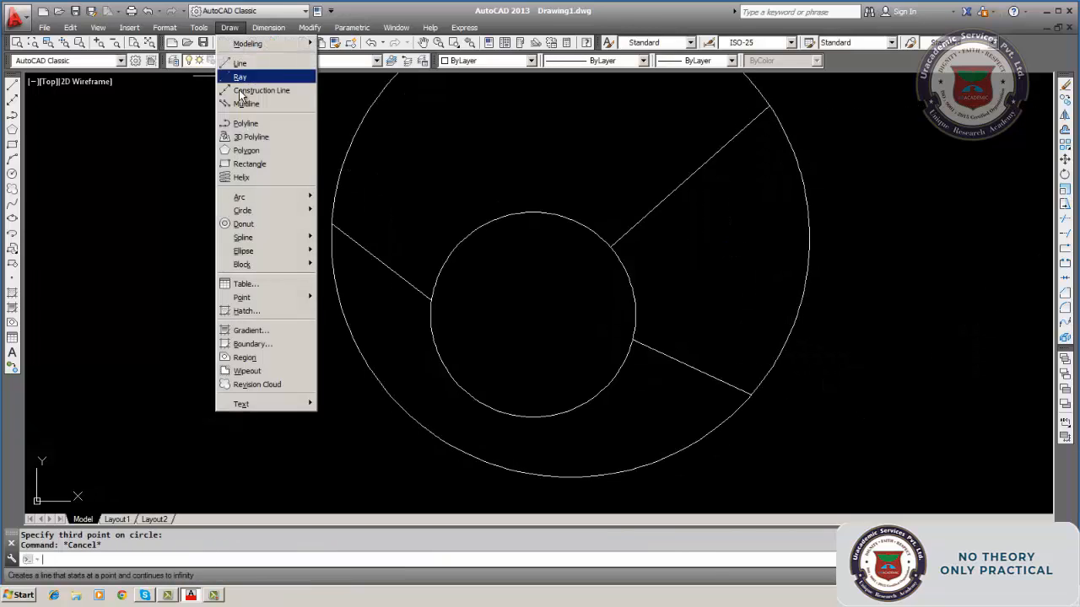
pyautogui.moveTo(246, 219)
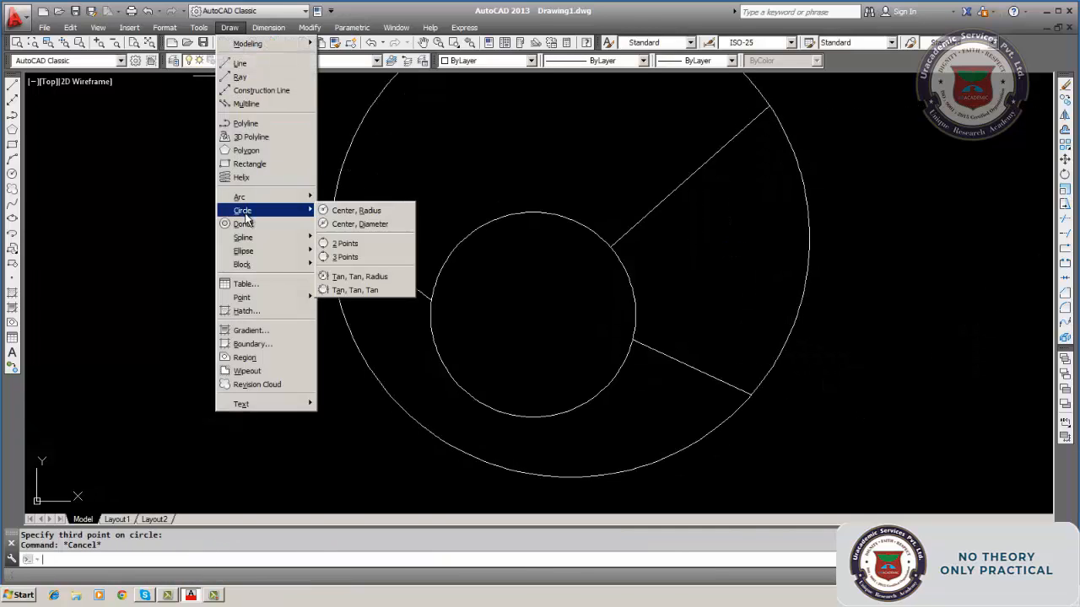
pyautogui.click(359, 256)
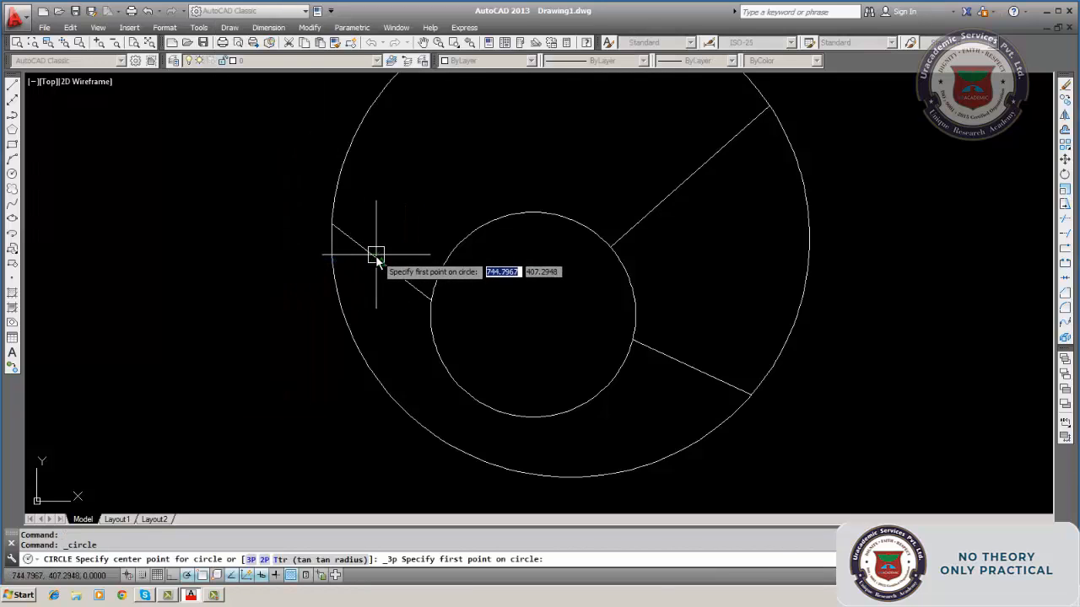
pyautogui.click(382, 263)
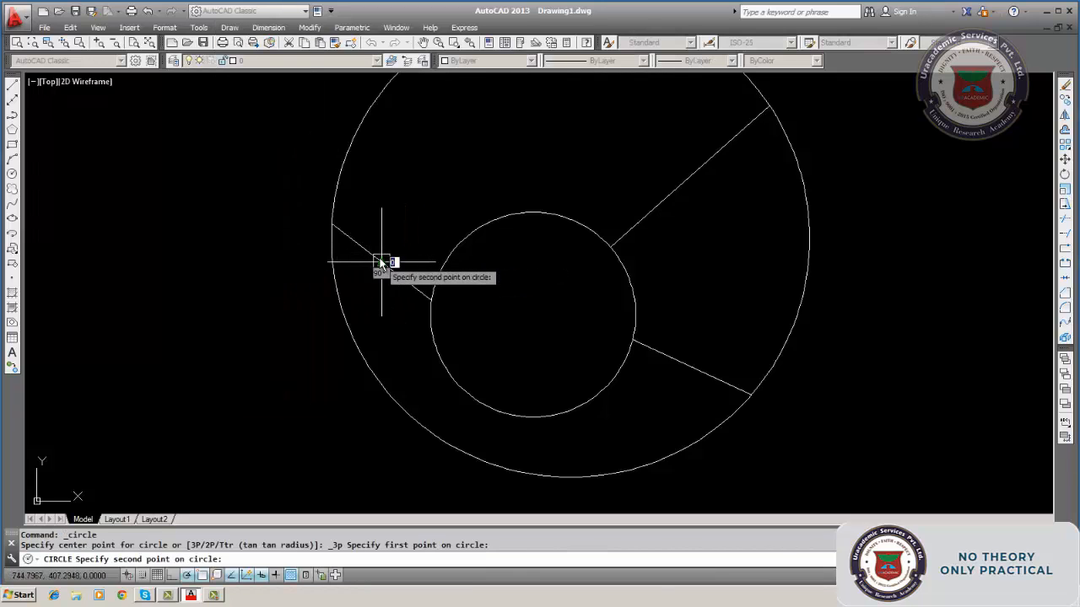
pyautogui.click(610, 247)
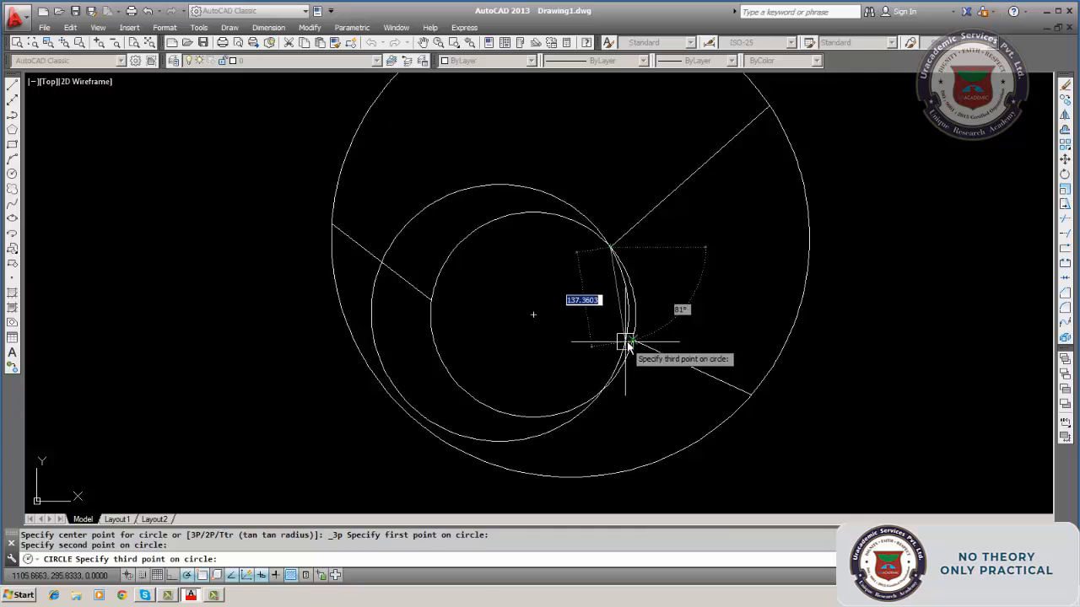
pyautogui.click(632, 341)
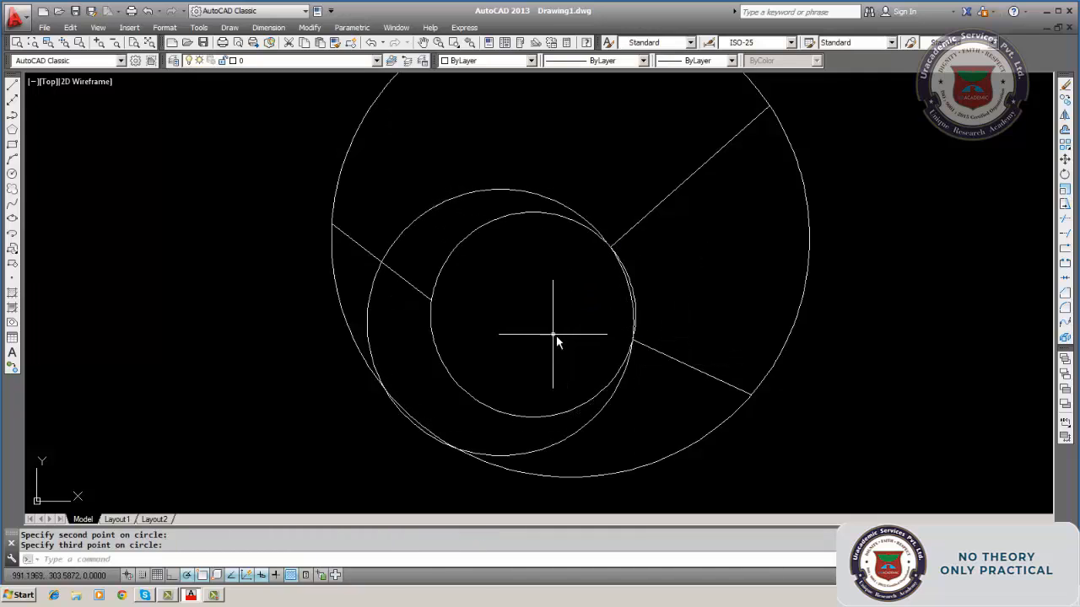
# Erase the three circles and the three slanted lines, leaving the drawing area empty.
pyautogui.click(1065, 88)
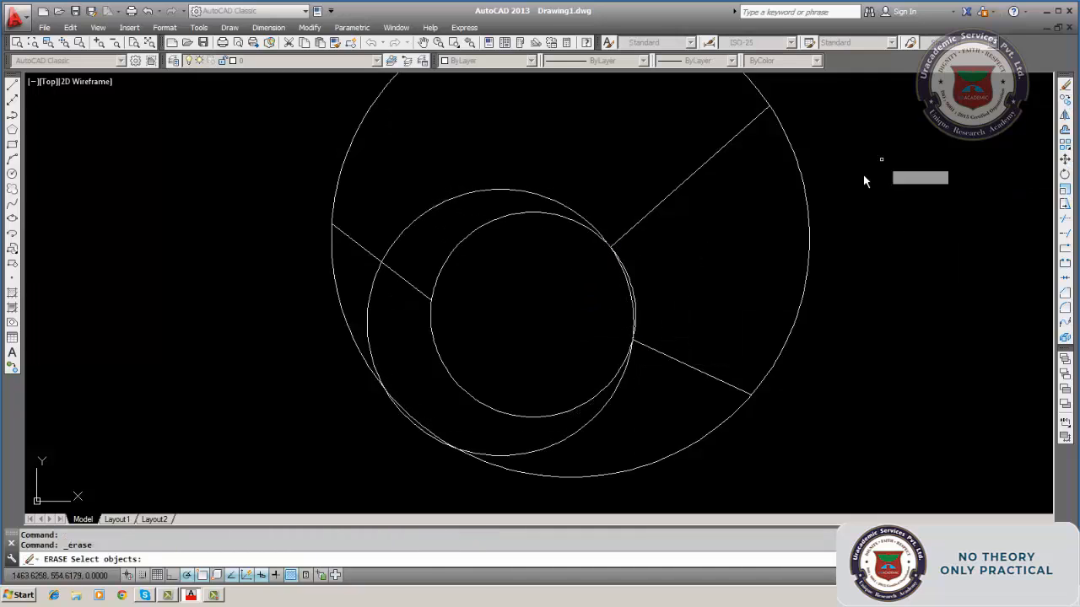
pyautogui.click(803, 184)
pyautogui.click(697, 169)
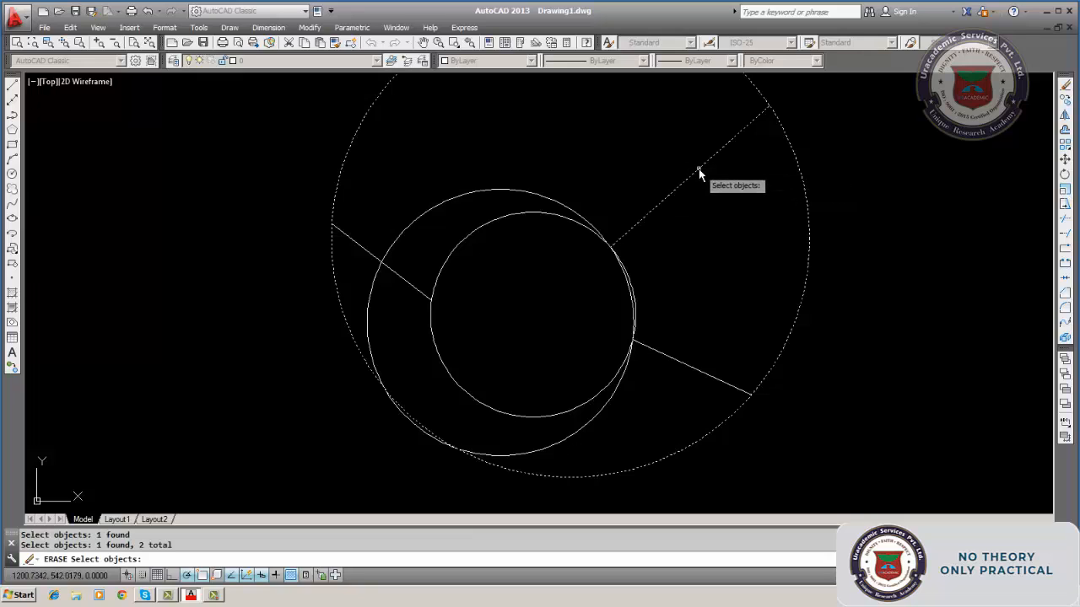
pyautogui.click(568, 218)
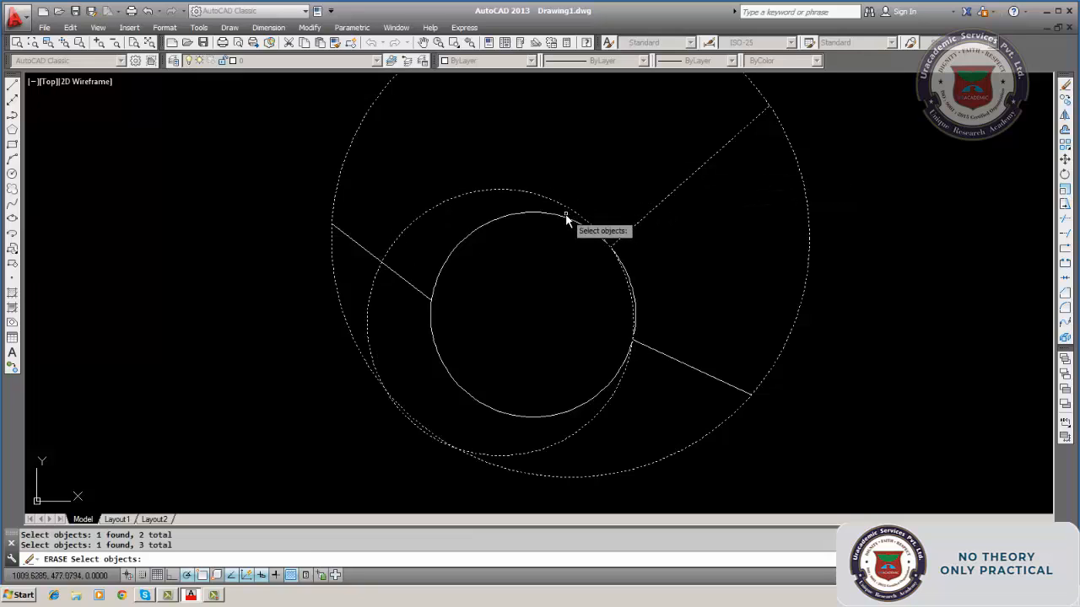
pyautogui.click(564, 222)
pyautogui.press('Return')
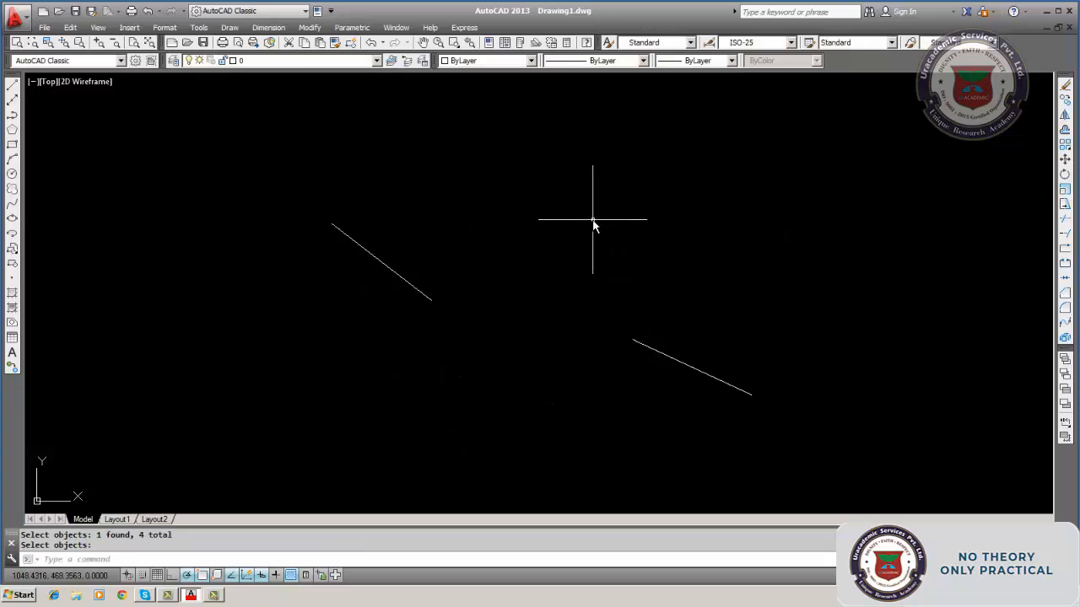
pyautogui.press('Return')
pyautogui.click(676, 360)
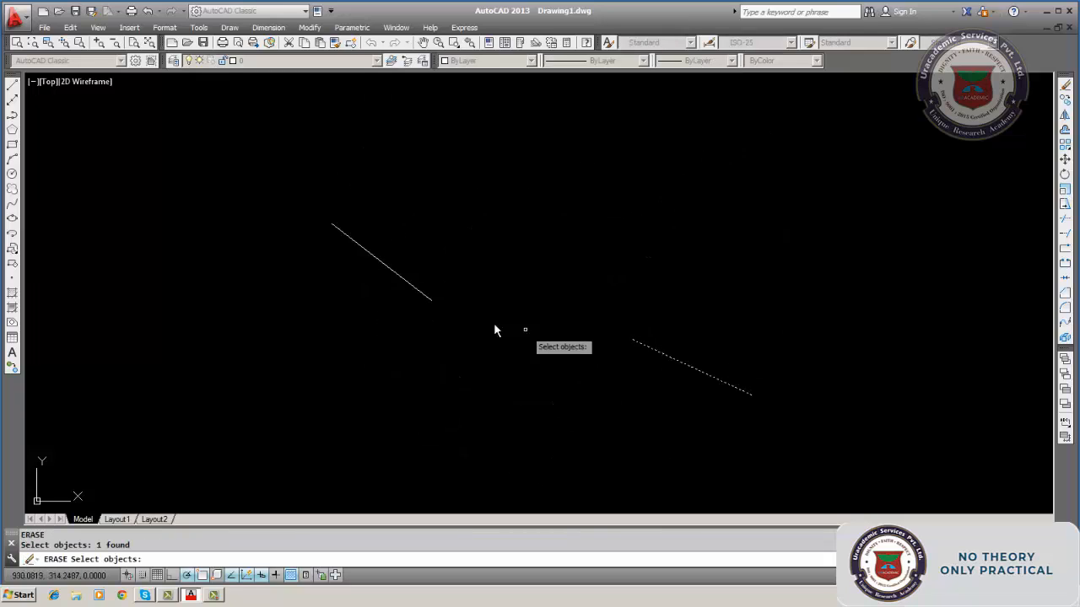
pyautogui.click(419, 291)
pyautogui.press('Return')
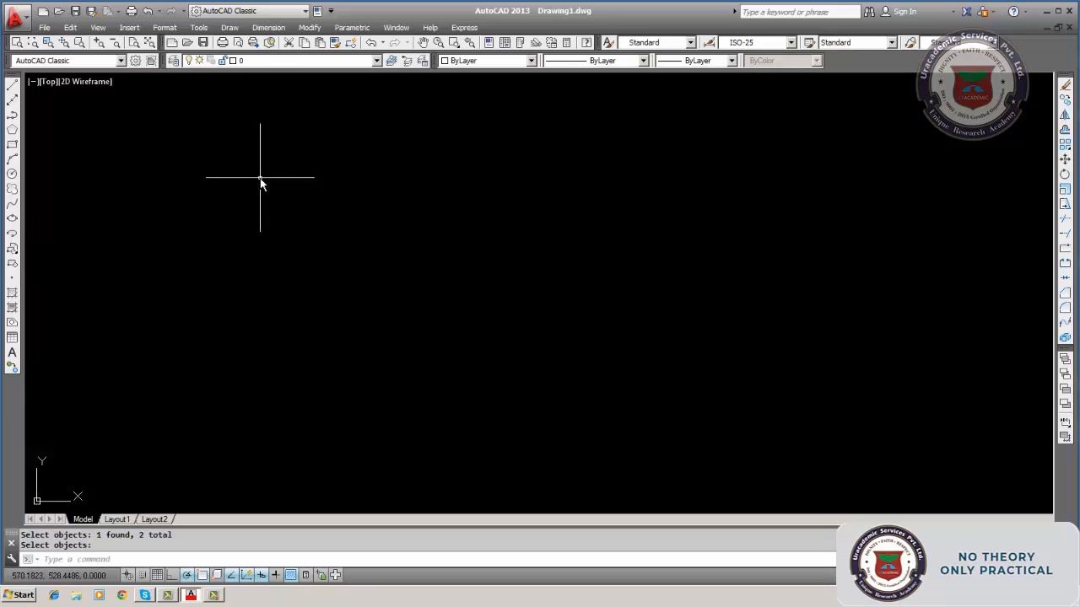
pyautogui.click(237, 30)
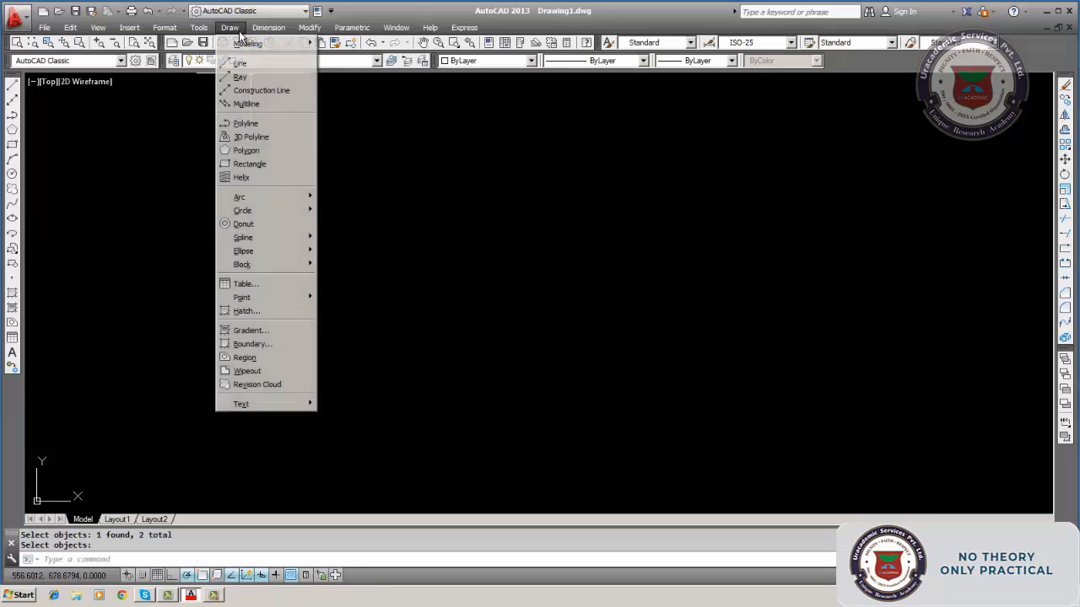
pyautogui.moveTo(253, 211)
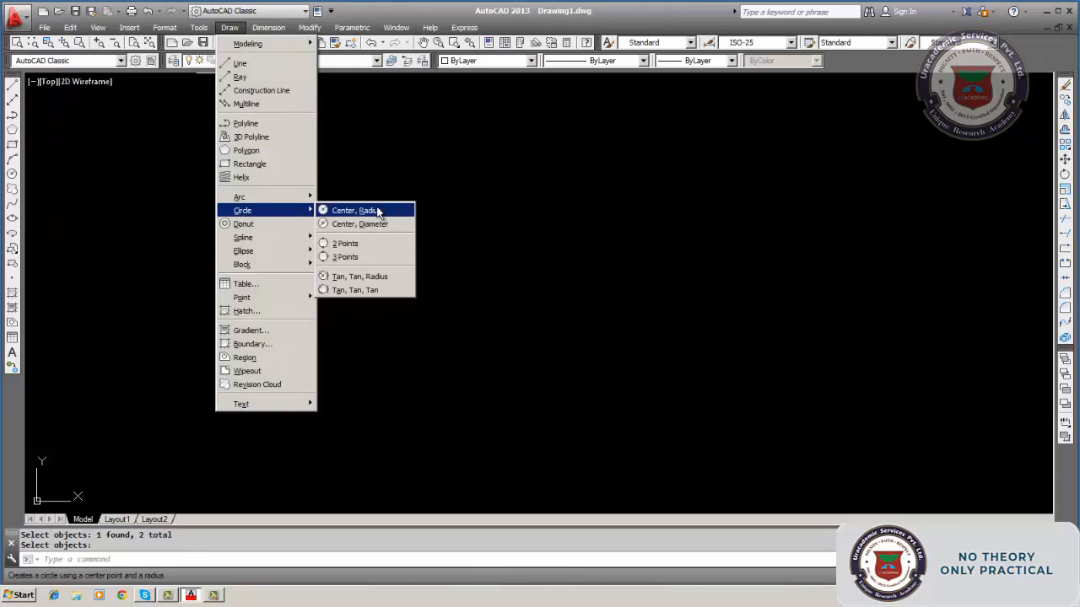
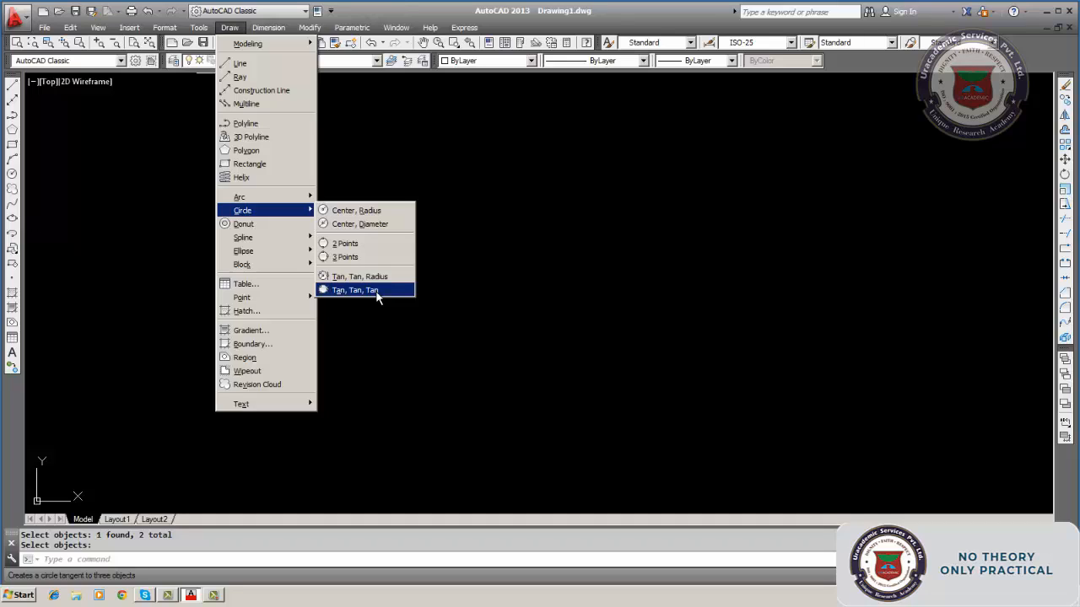
pyautogui.click(585, 258)
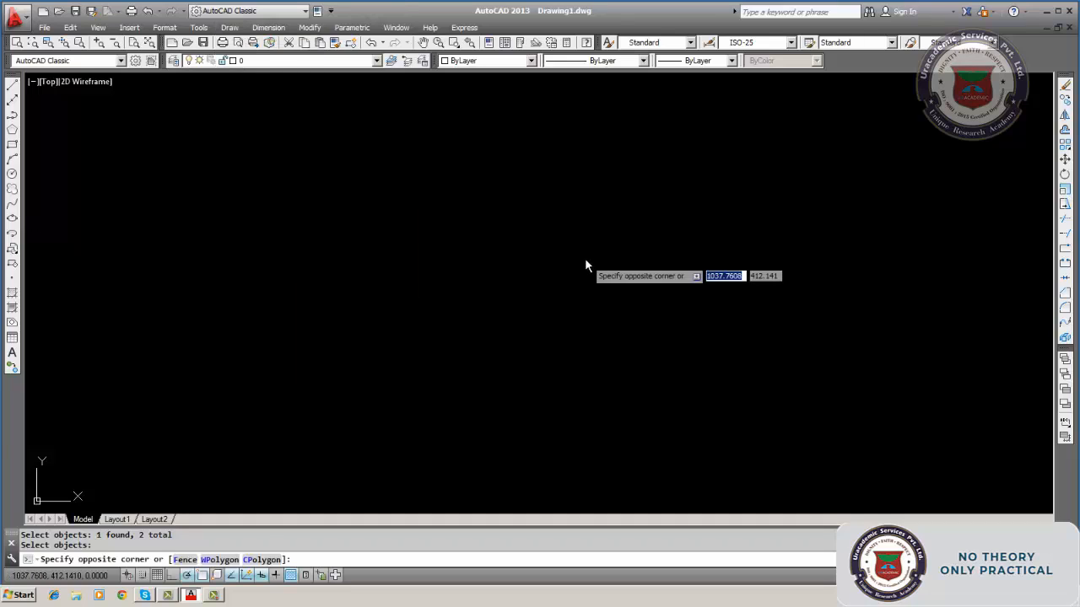
pyautogui.click(578, 261)
# Draw three separate lines around an open area: one rising at upper left, one nearly vertical at lower right, one slanting at lower left.
pyautogui.click(12, 87)
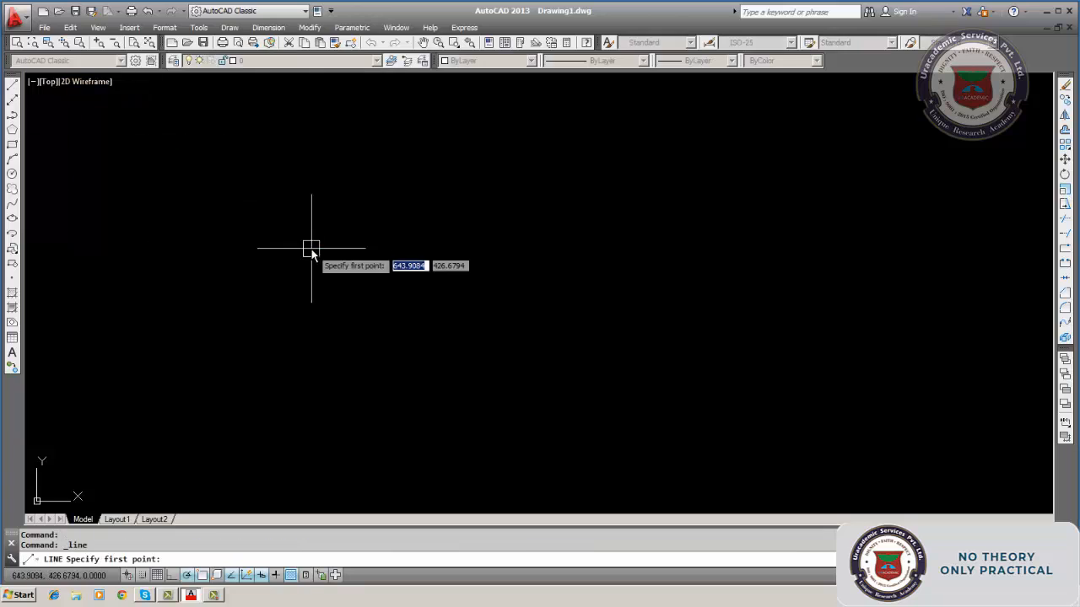
pyautogui.click(306, 259)
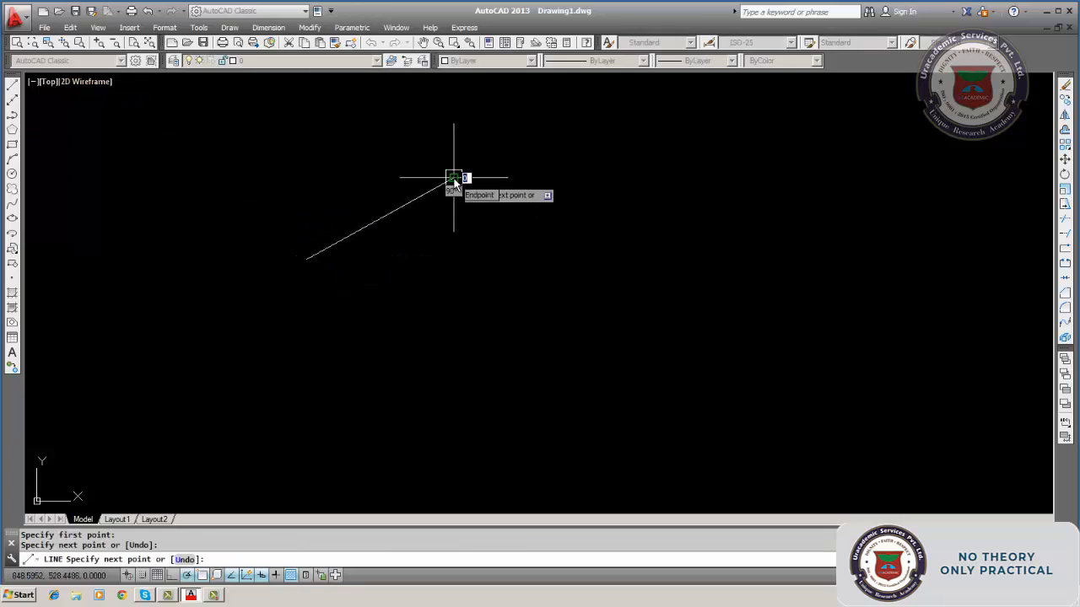
pyautogui.click(454, 179)
pyautogui.press('Return')
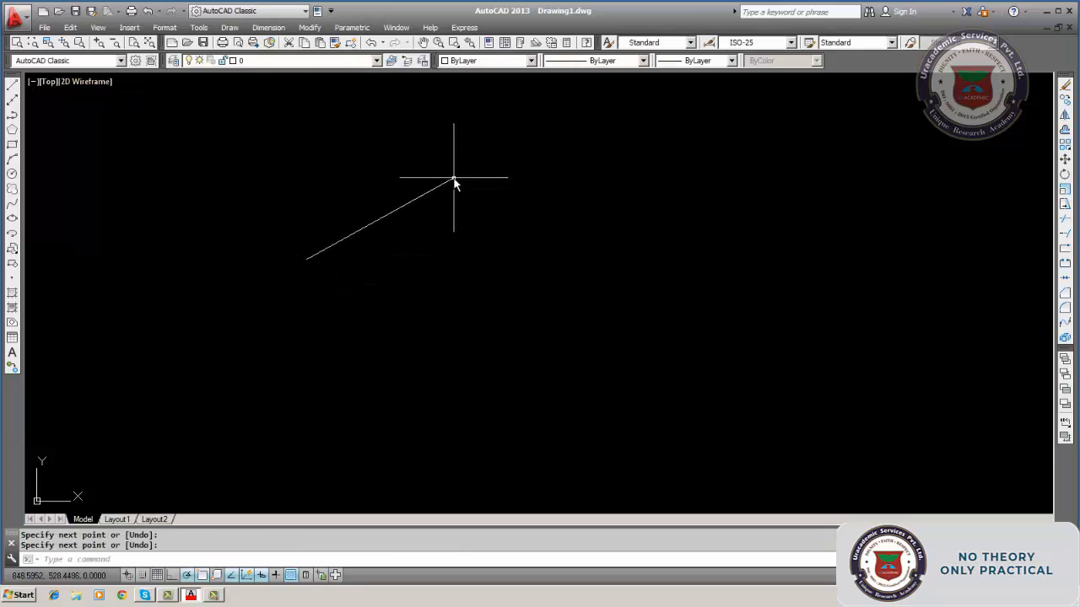
pyautogui.click(11, 87)
pyautogui.click(603, 291)
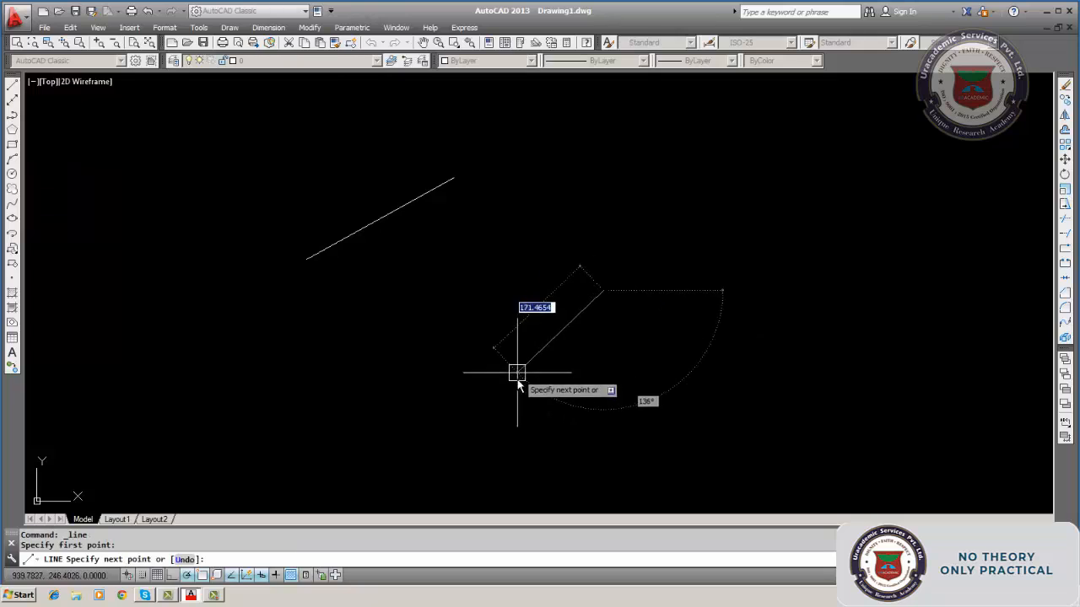
pyautogui.click(595, 409)
pyautogui.press('Return')
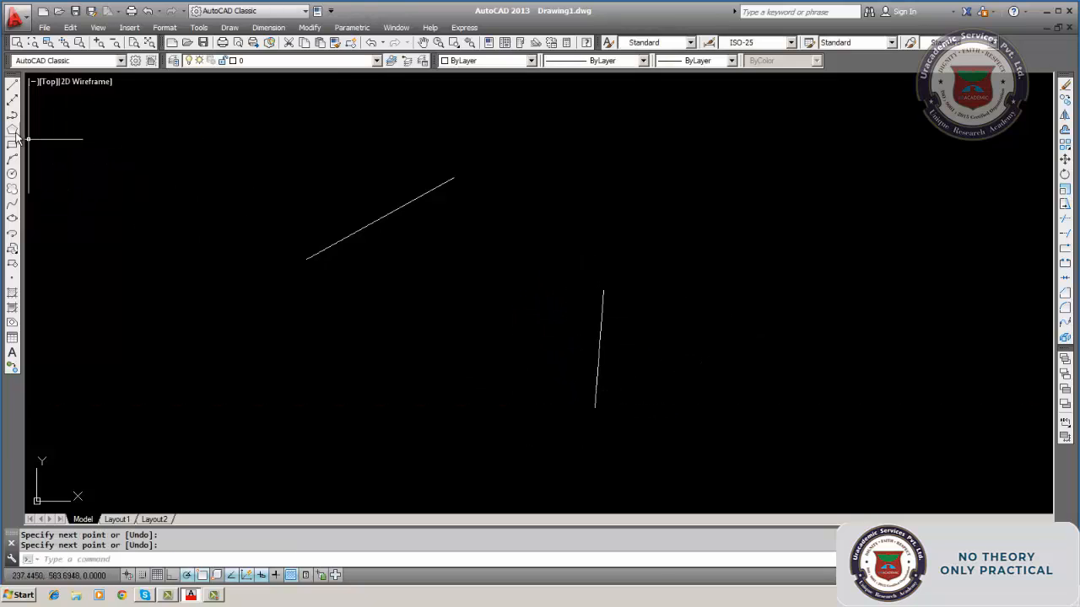
pyautogui.click(12, 87)
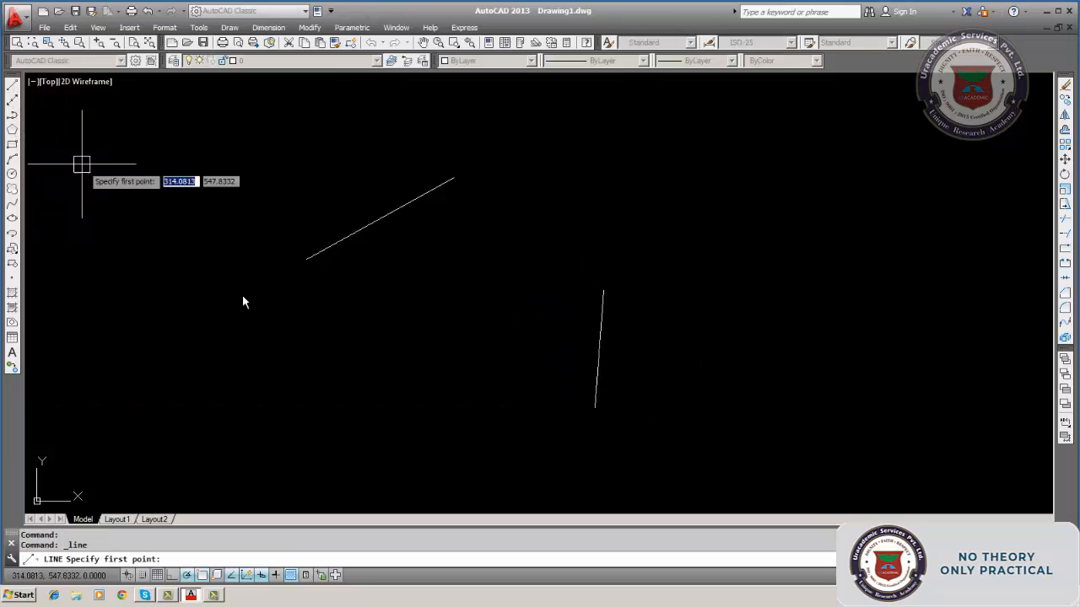
pyautogui.click(480, 410)
pyautogui.click(362, 317)
pyautogui.press('Return')
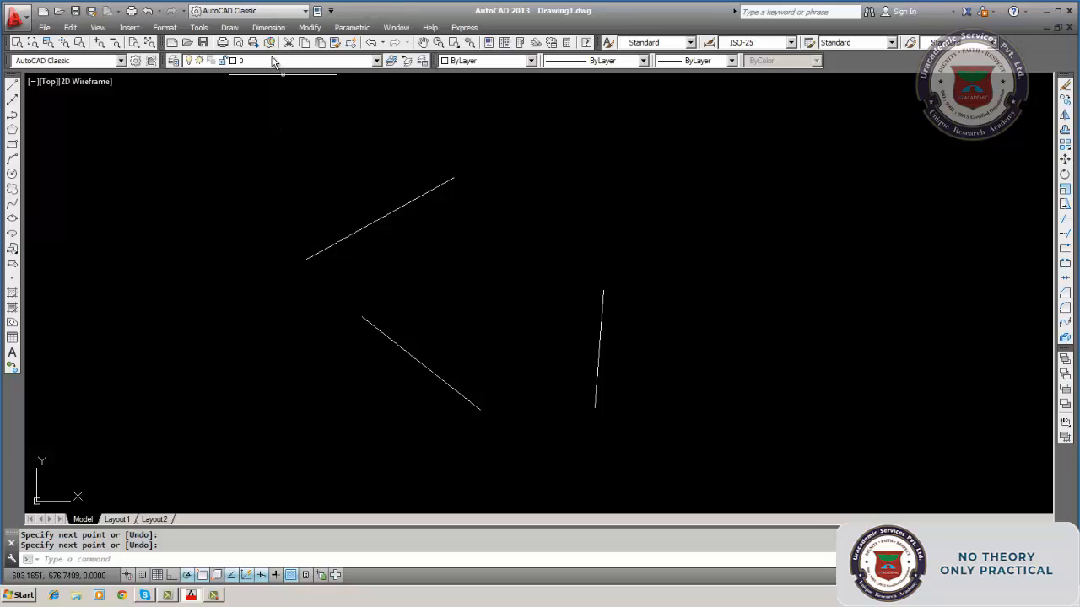
# Draw a circle with the Tan, Tan, Tan option tangent to the upper-left, lower-left and right-hand lines.
pyautogui.click(230, 28)
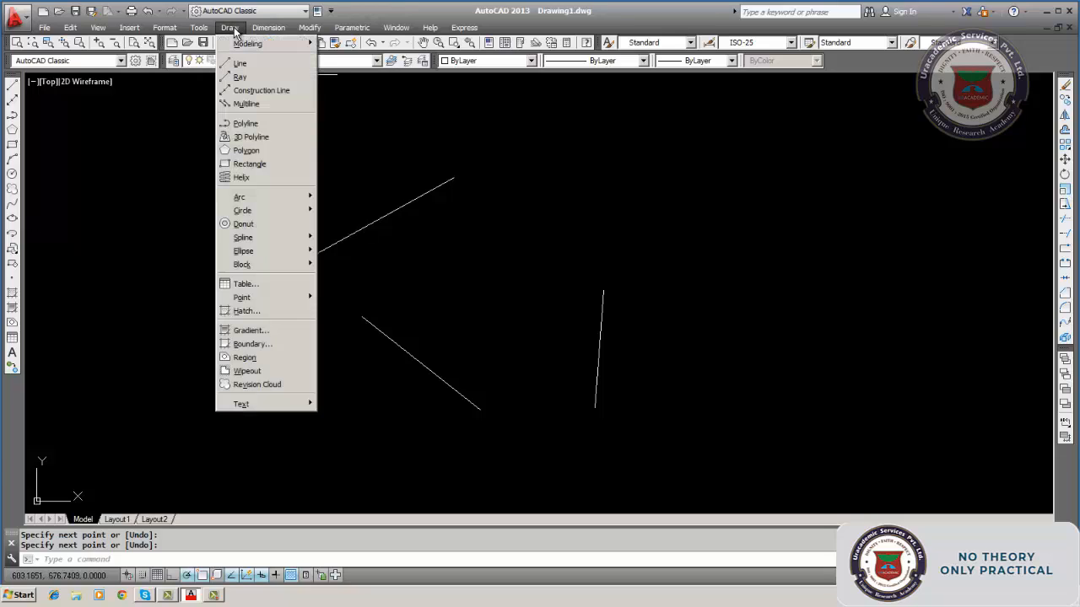
pyautogui.moveTo(287, 211)
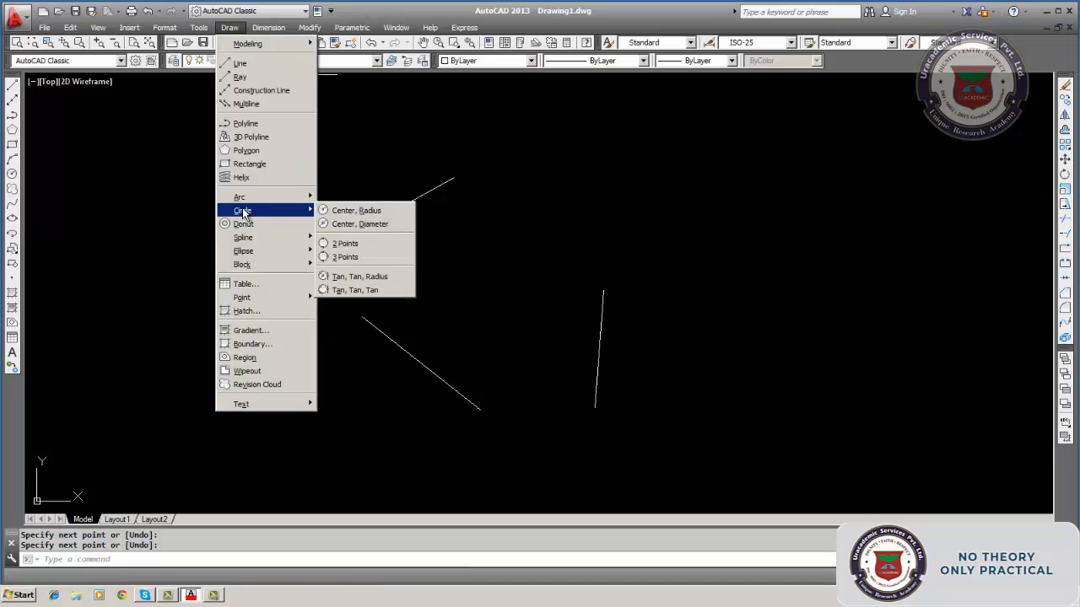
pyautogui.click(351, 289)
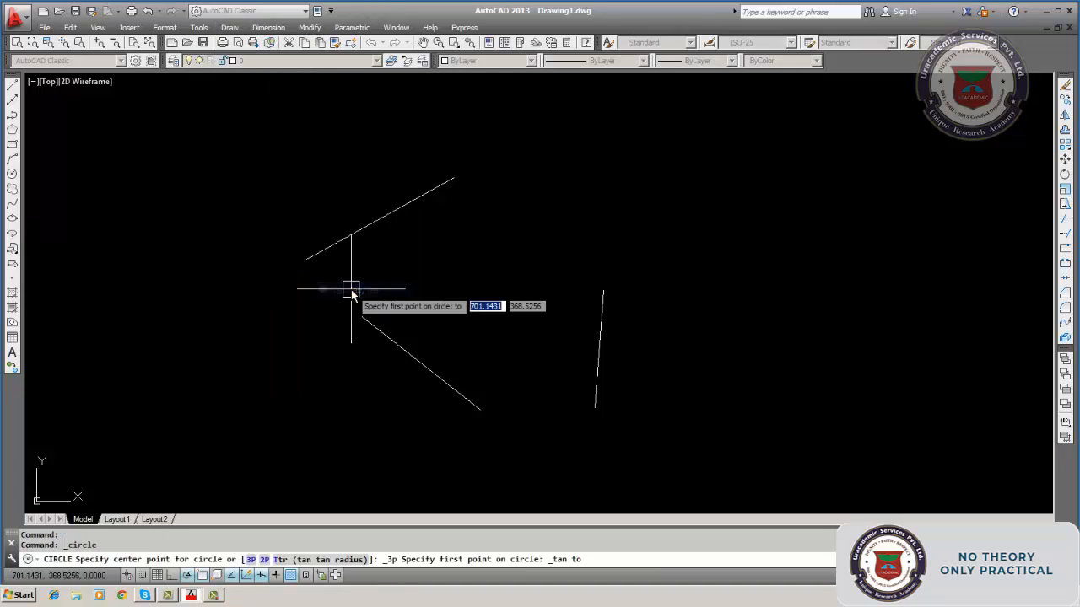
pyautogui.click(393, 224)
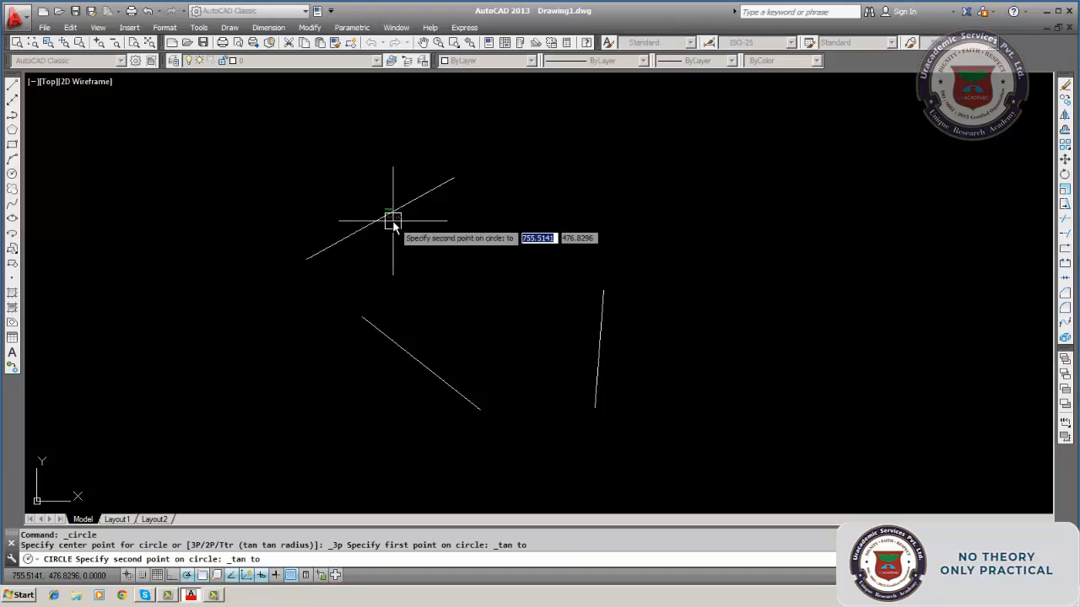
pyautogui.click(419, 365)
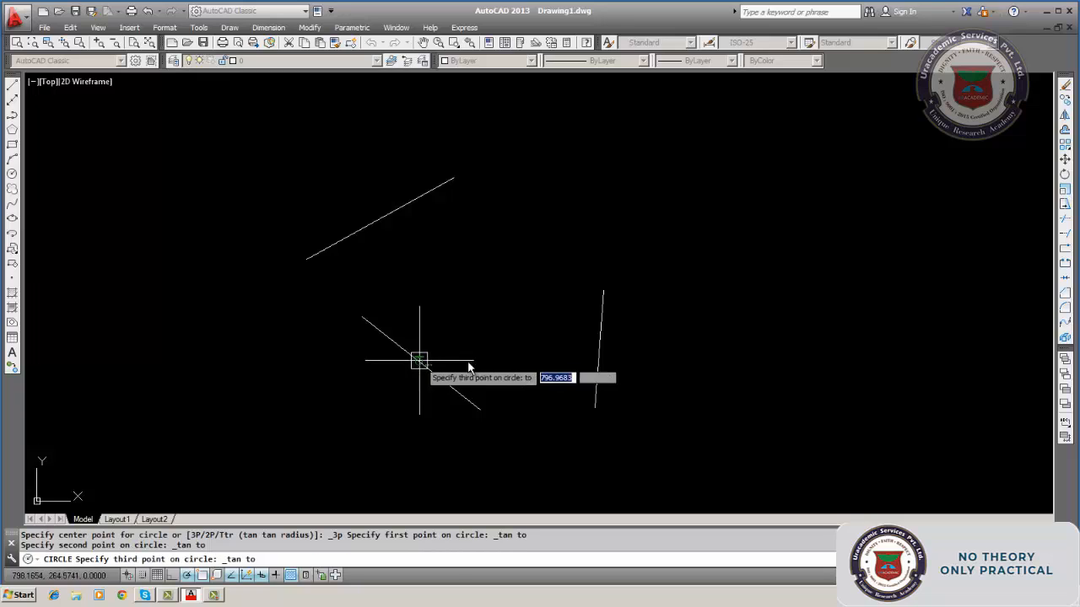
pyautogui.click(596, 350)
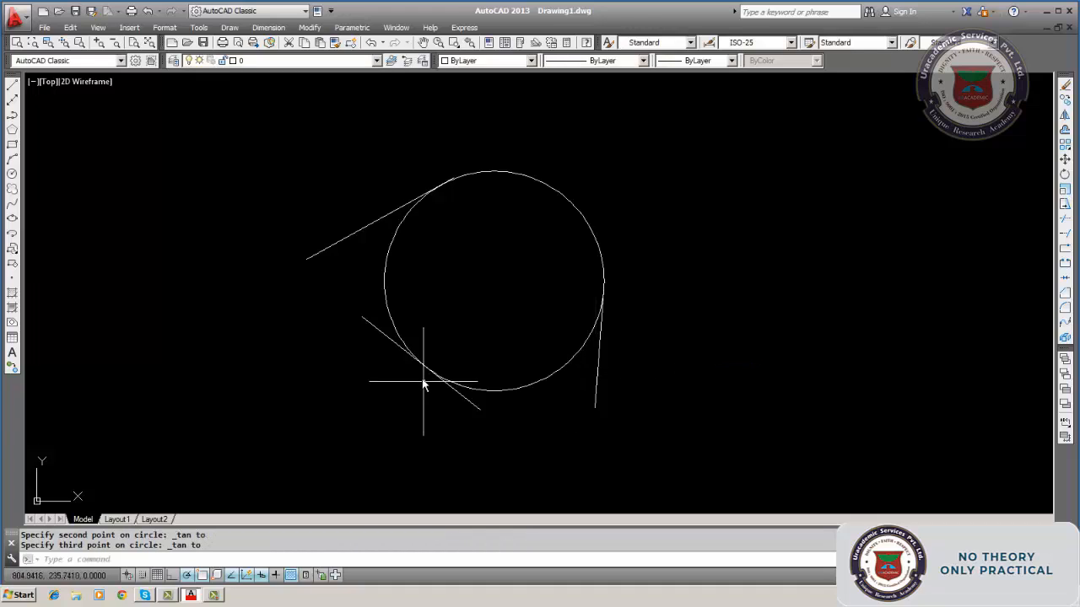
# Erase the tangent circle and the nearly vertical line on the right, keeping the two slanted lines.
pyautogui.click(1066, 86)
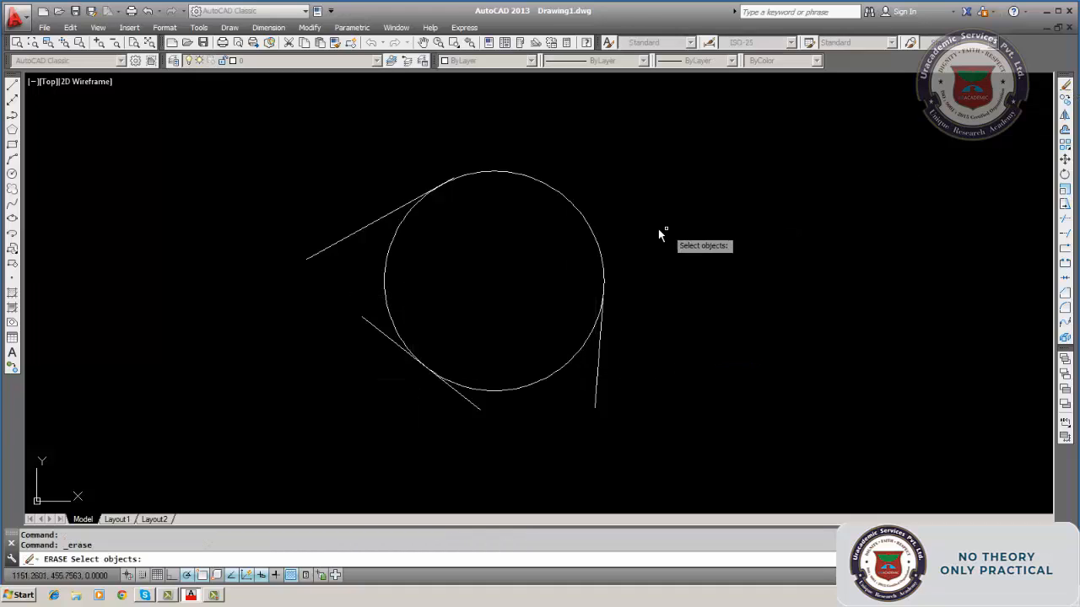
pyautogui.click(584, 224)
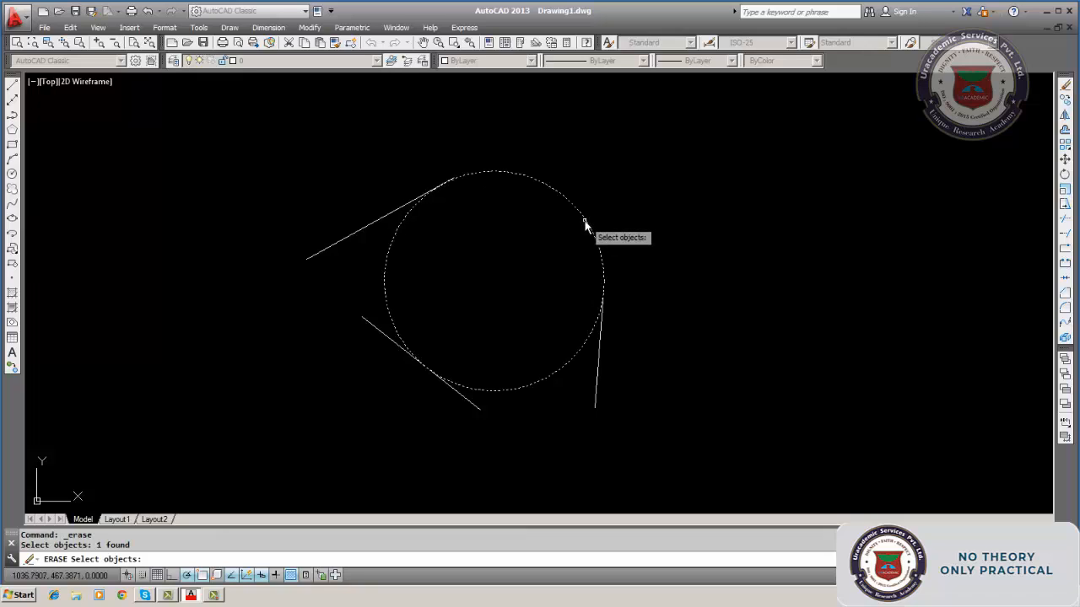
pyautogui.press('Return')
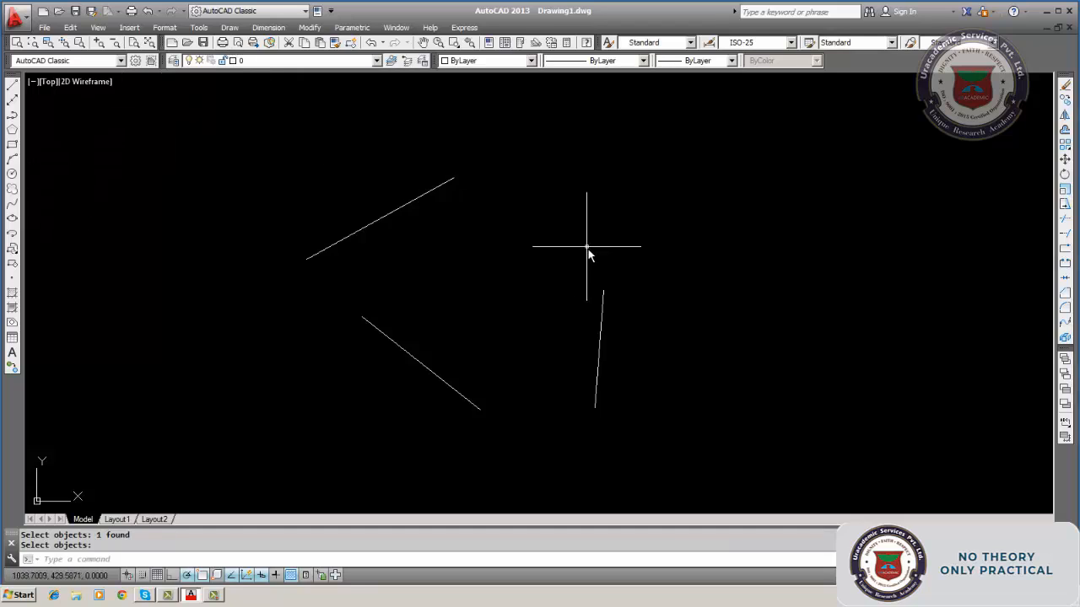
pyautogui.click(1065, 85)
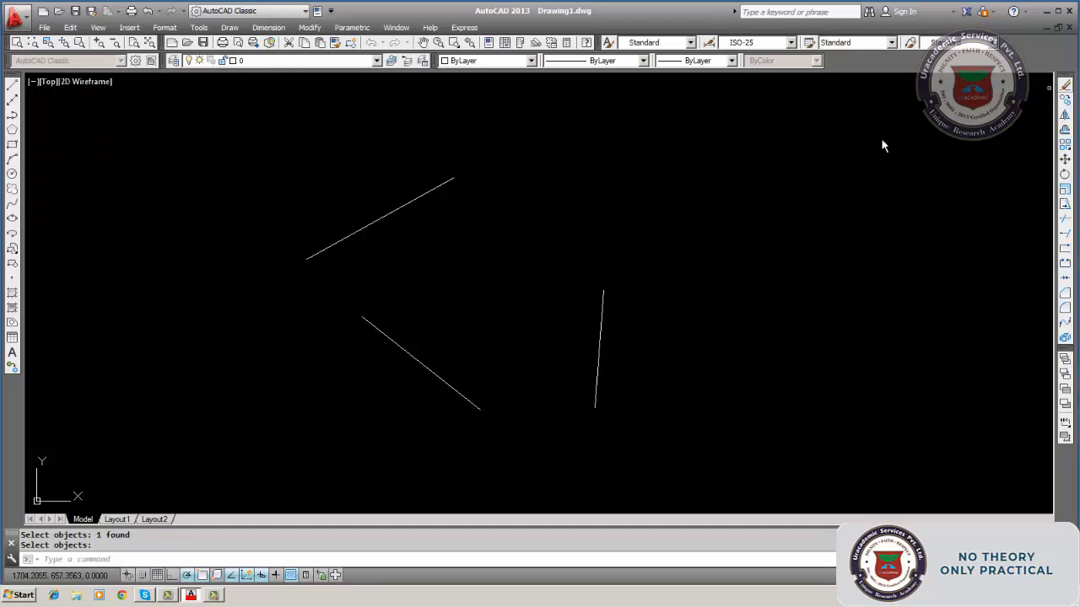
pyautogui.click(599, 337)
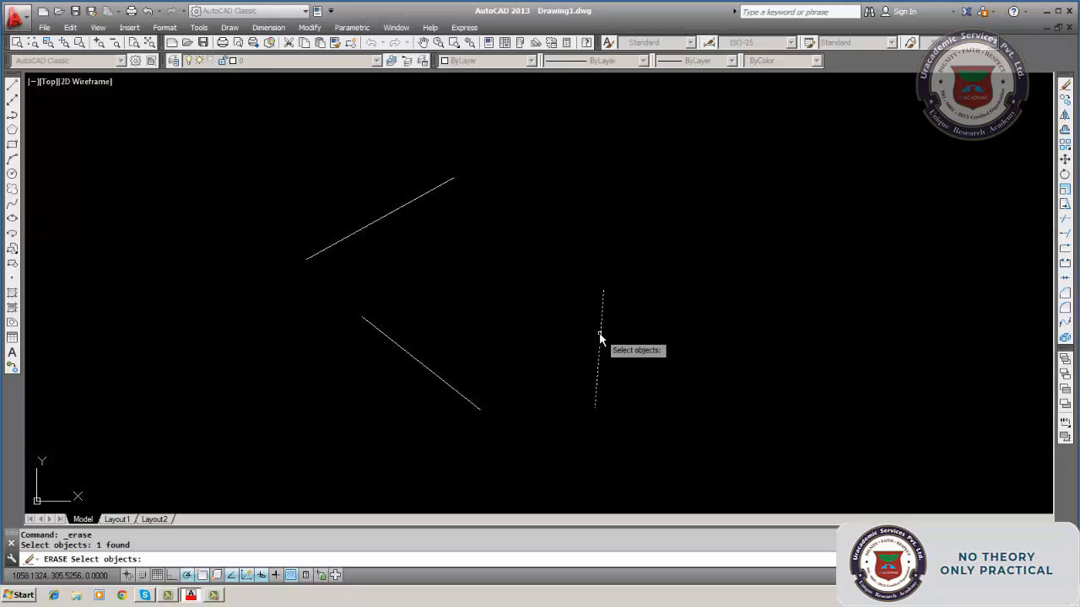
pyautogui.press('Return')
# Draw a long line slanting down to the right, across the open area from the two existing slanted lines.
pyautogui.click(11, 85)
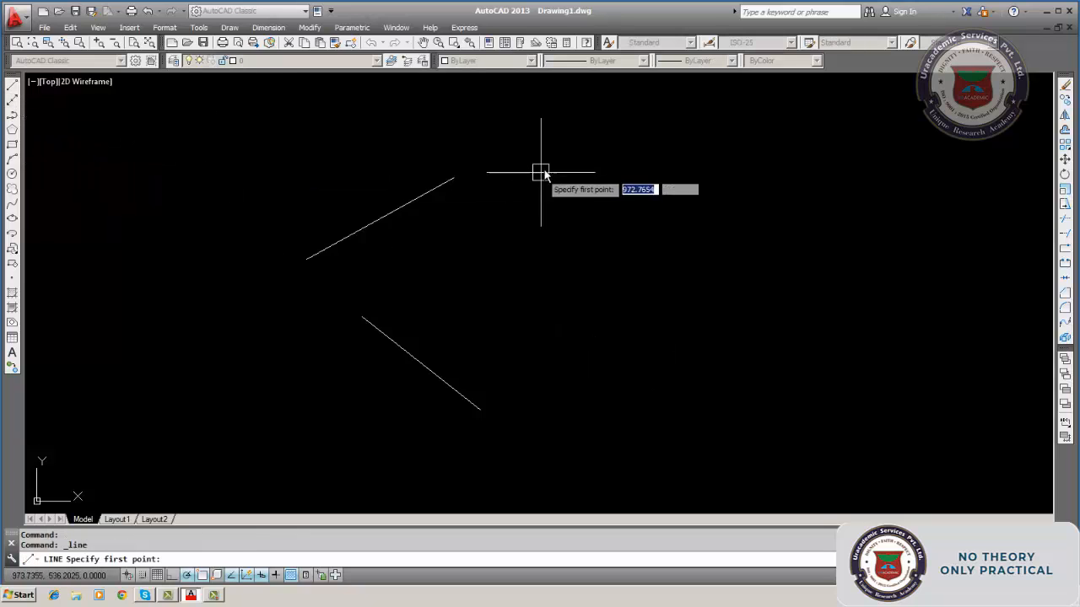
pyautogui.click(547, 149)
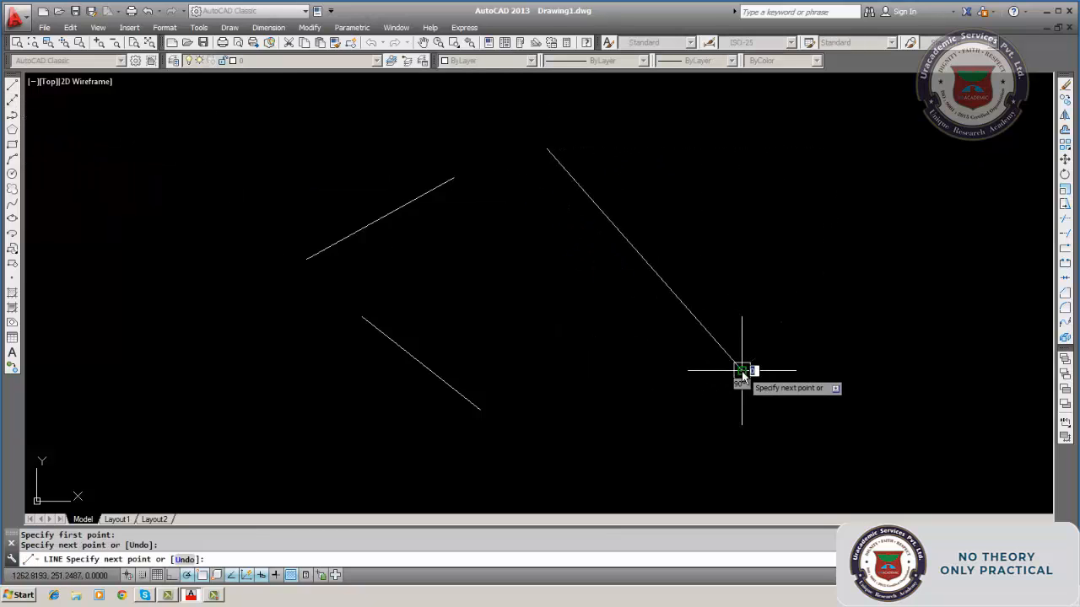
pyautogui.click(742, 370)
pyautogui.press('Return')
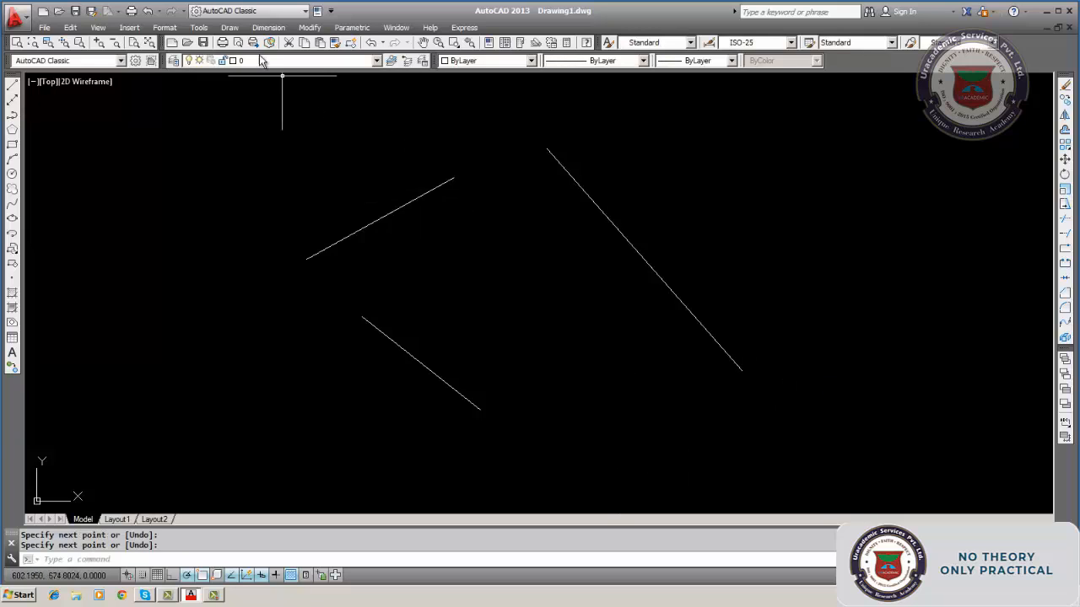
# Draw a circle with the Tan, Tan, Tan option tangent to the upper-left line, the lower-left line and the long right-hand line.
pyautogui.click(229, 27)
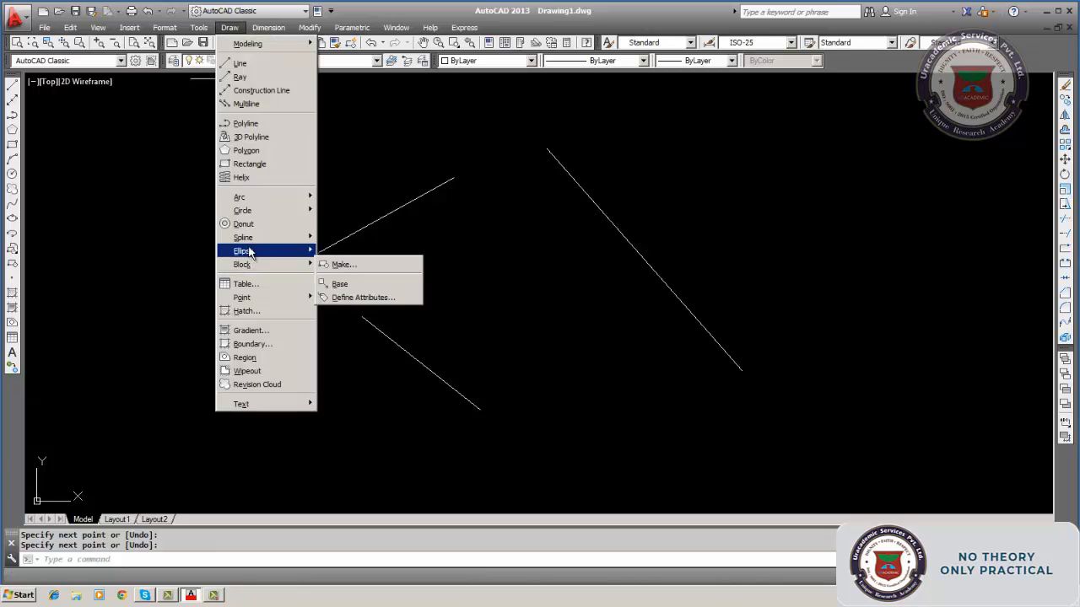
pyautogui.moveTo(251, 211)
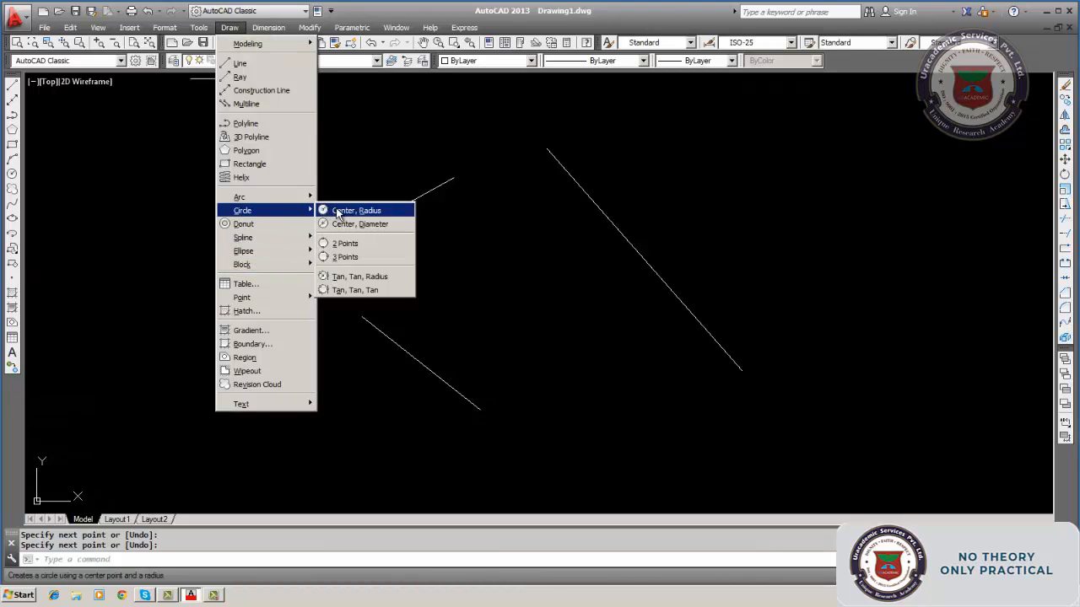
pyautogui.click(347, 291)
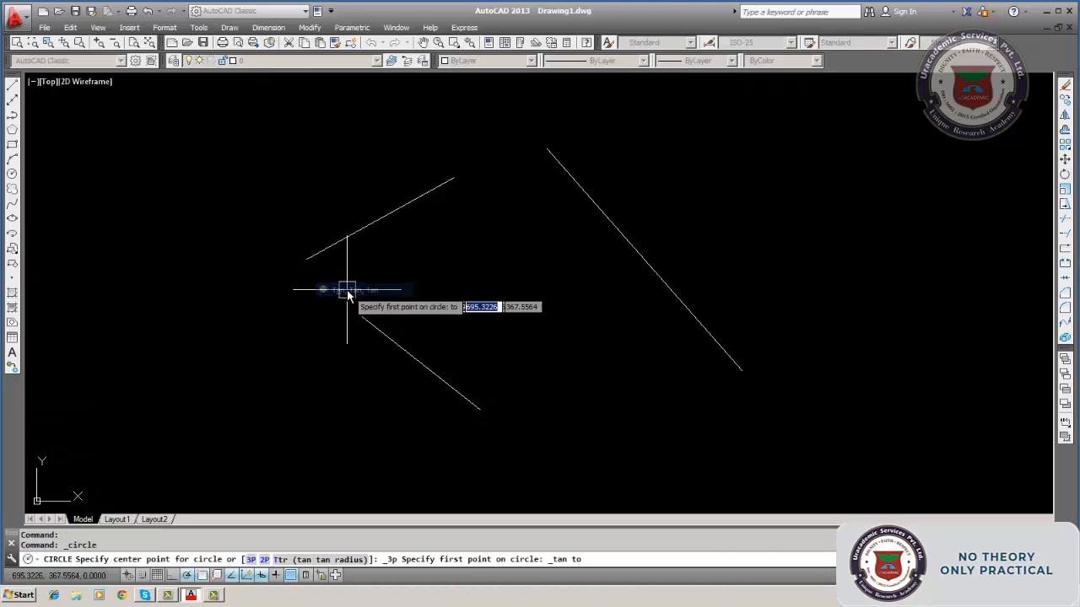
pyautogui.click(391, 217)
pyautogui.click(427, 363)
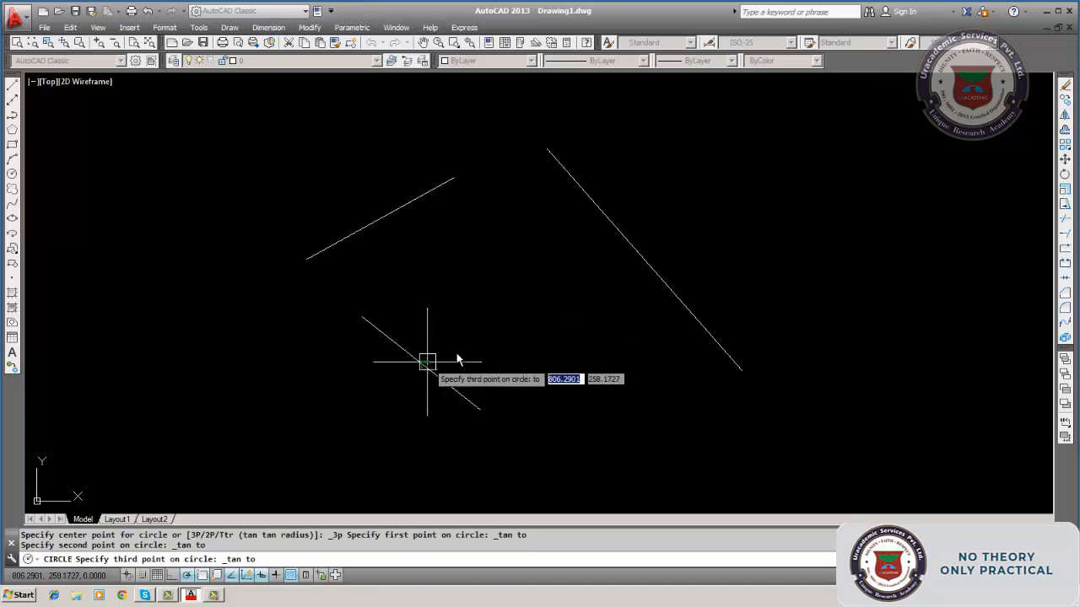
pyautogui.click(637, 261)
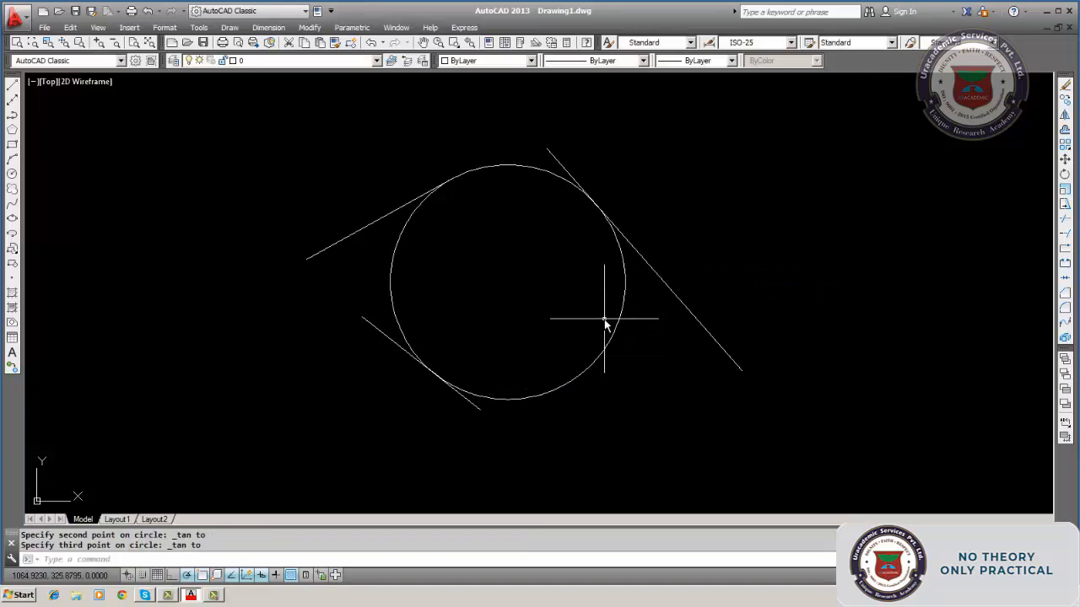
# Erase the tangent circle and all three slanted lines, leaving the drawing area empty.
pyautogui.click(1064, 85)
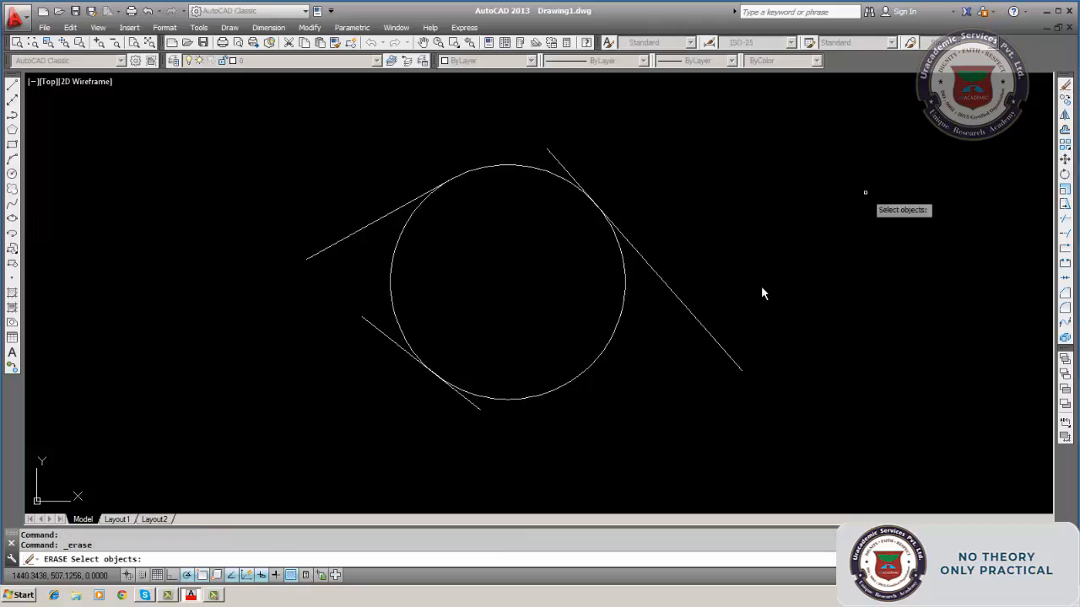
pyautogui.click(703, 332)
pyautogui.click(614, 330)
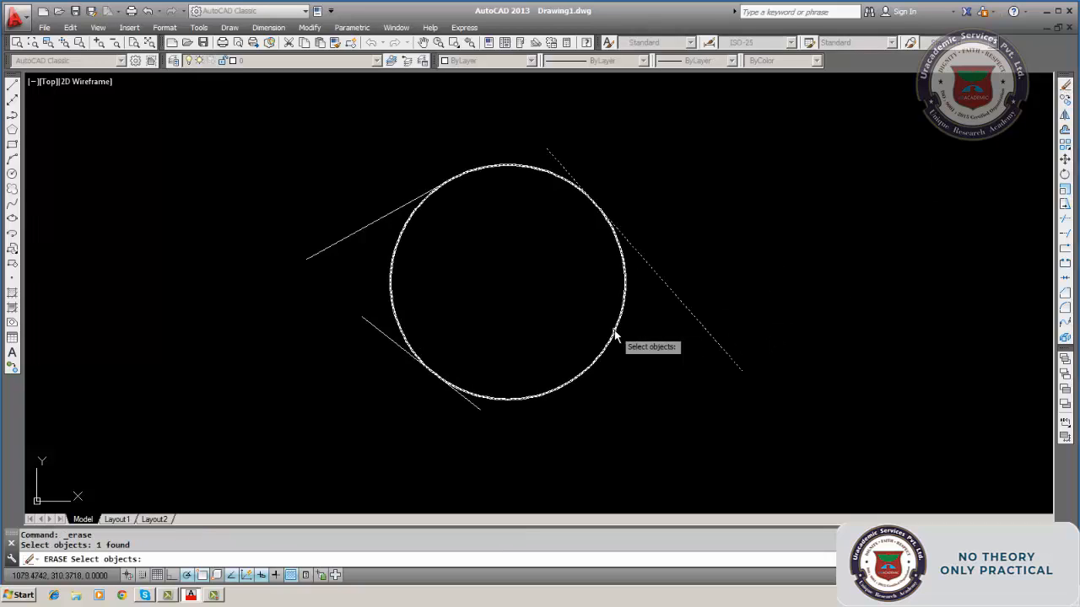
pyautogui.click(397, 344)
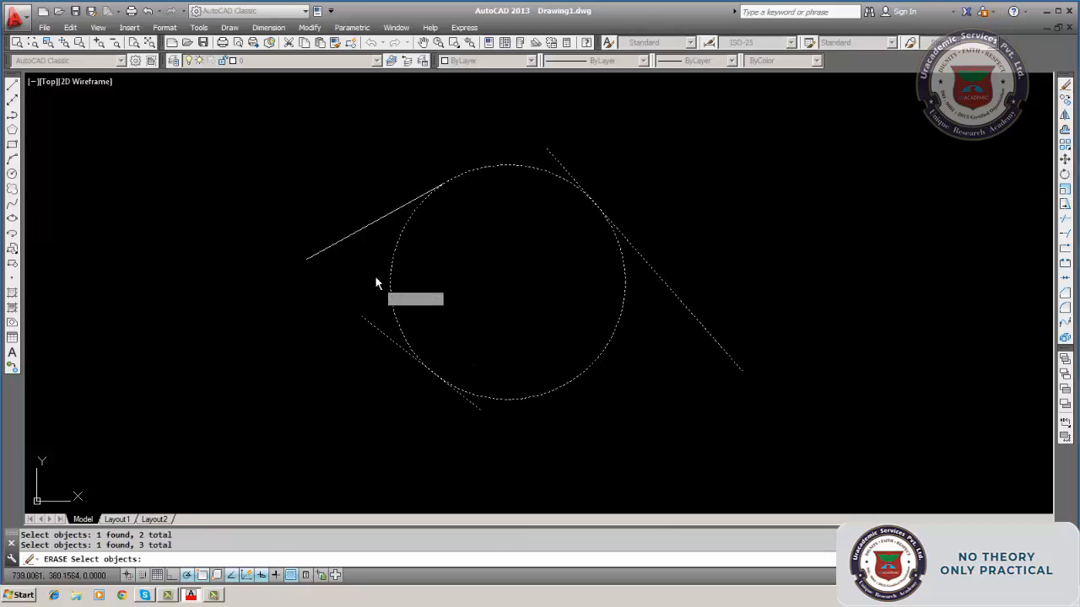
pyautogui.click(366, 233)
pyautogui.press('Return')
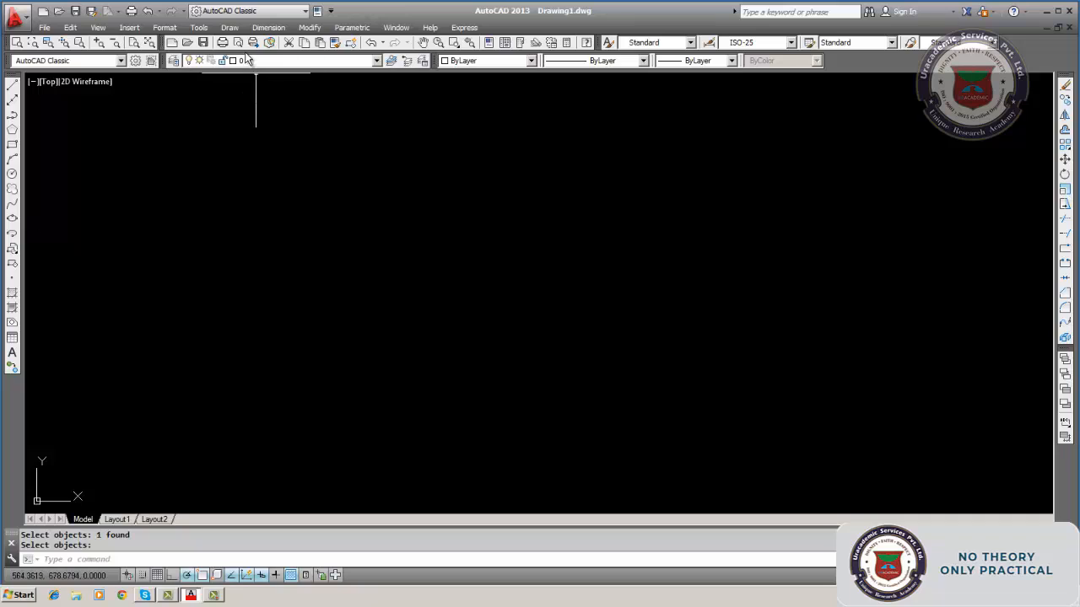
# Draw two separate lines that diverge downward: a shorter one slanting down to the left and a longer one slanting down to the right.
pyautogui.click(230, 28)
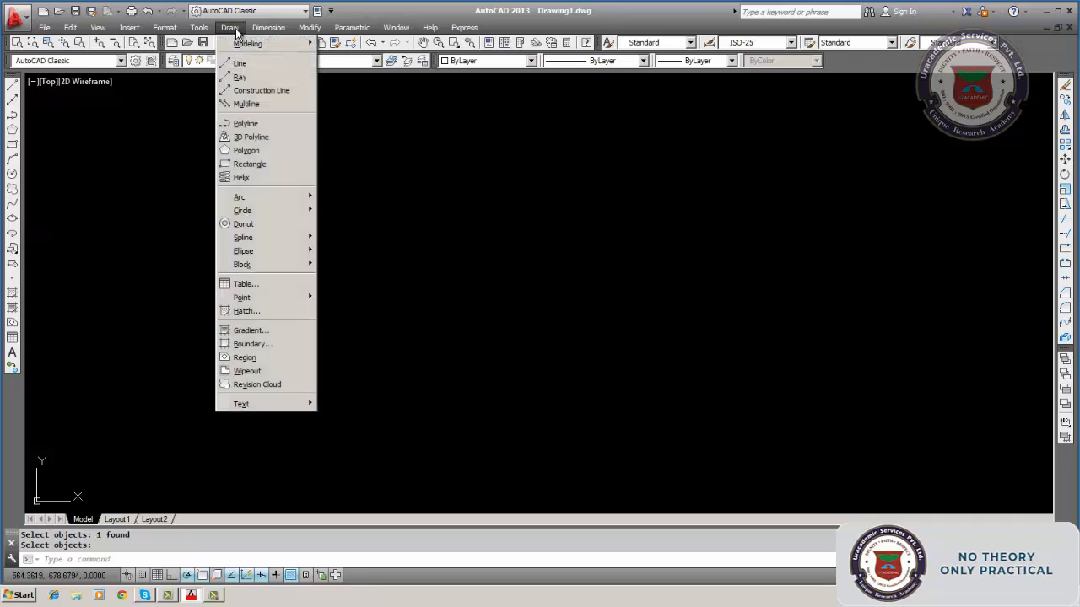
pyautogui.moveTo(260, 258)
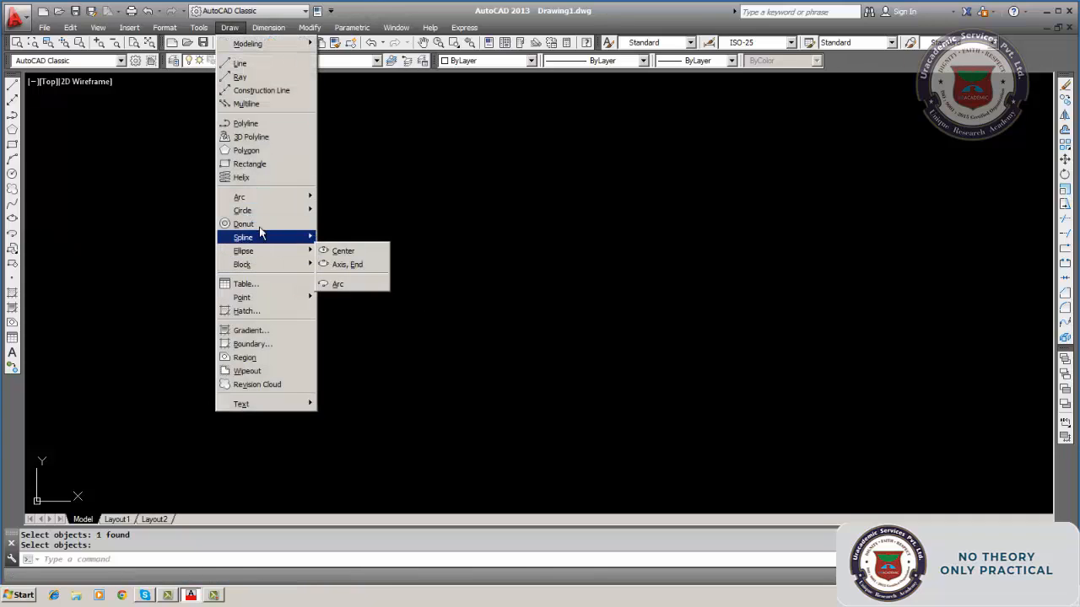
pyautogui.moveTo(285, 216)
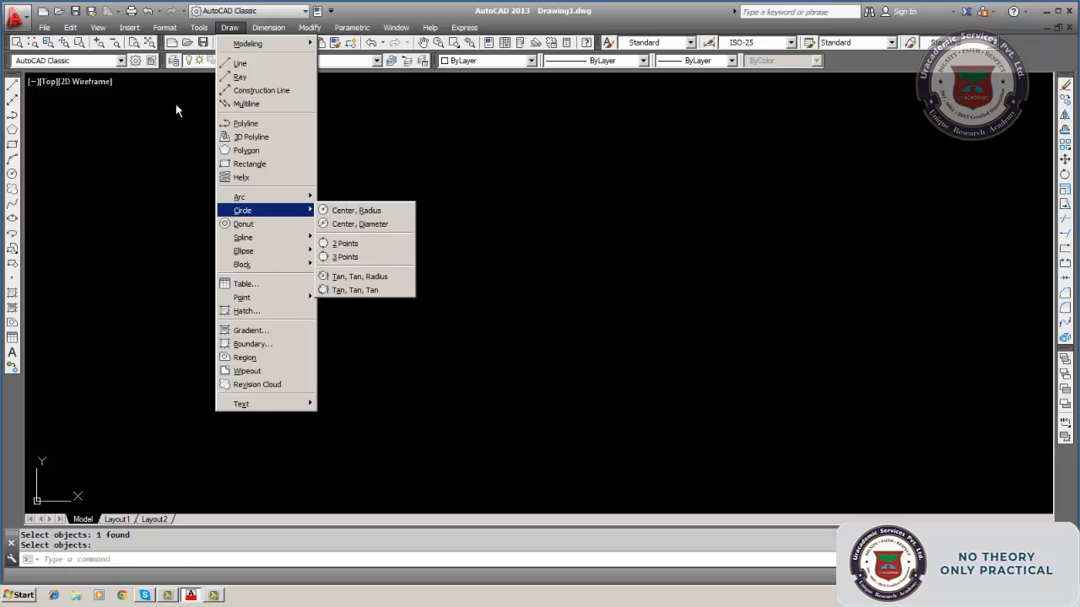
pyautogui.click(240, 63)
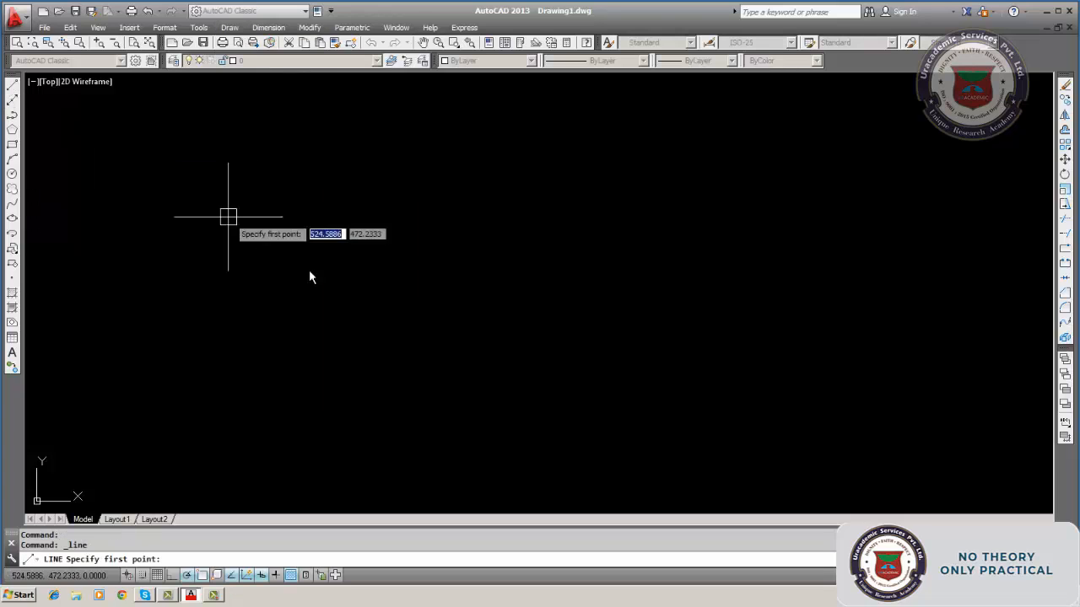
pyautogui.click(326, 185)
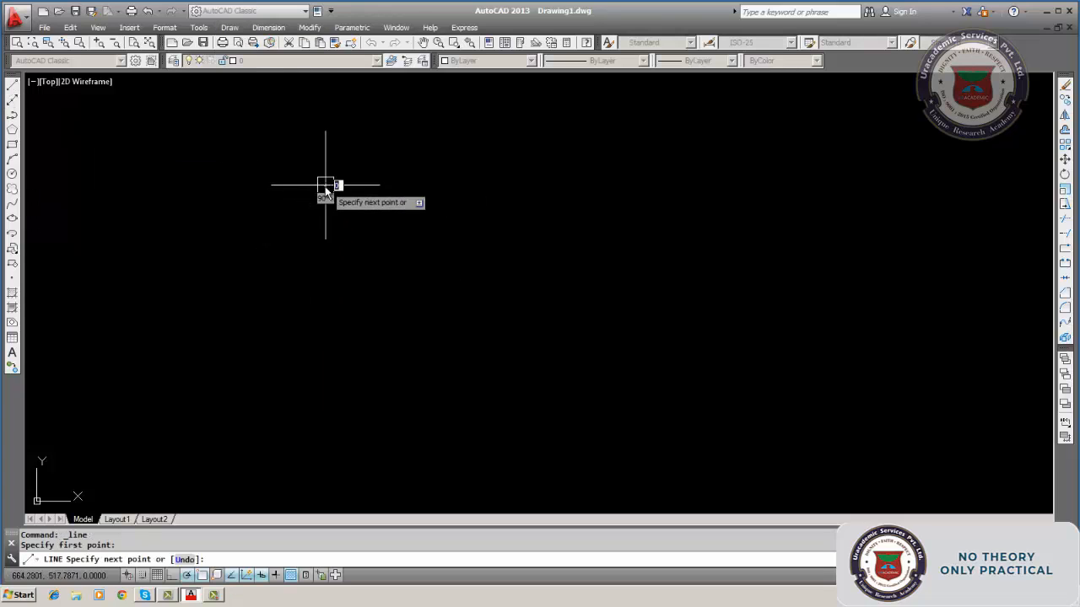
pyautogui.click(221, 338)
pyautogui.press('Return')
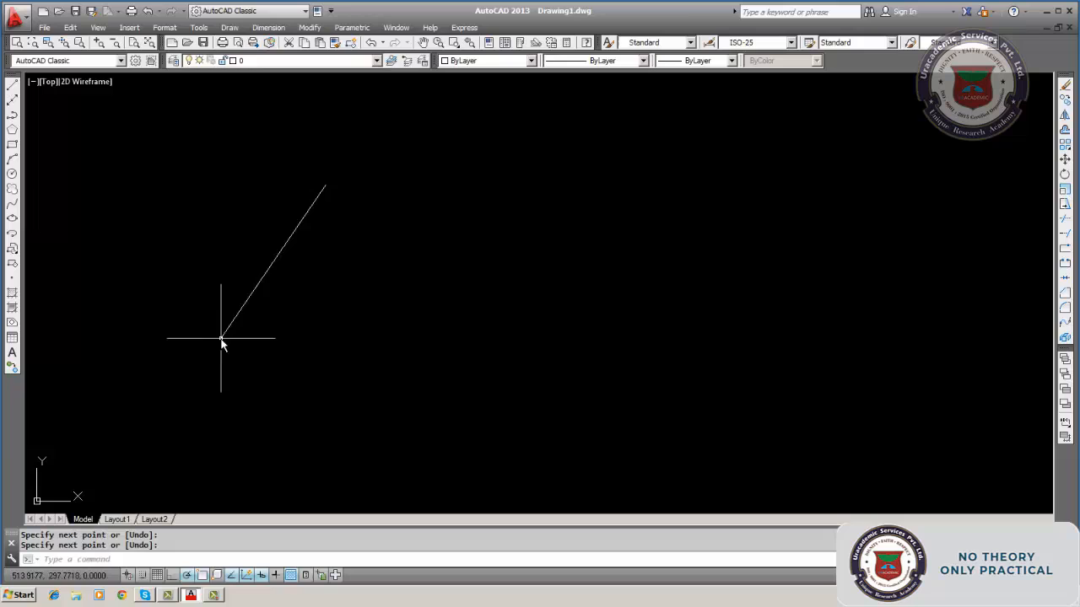
pyautogui.click(13, 86)
pyautogui.click(430, 135)
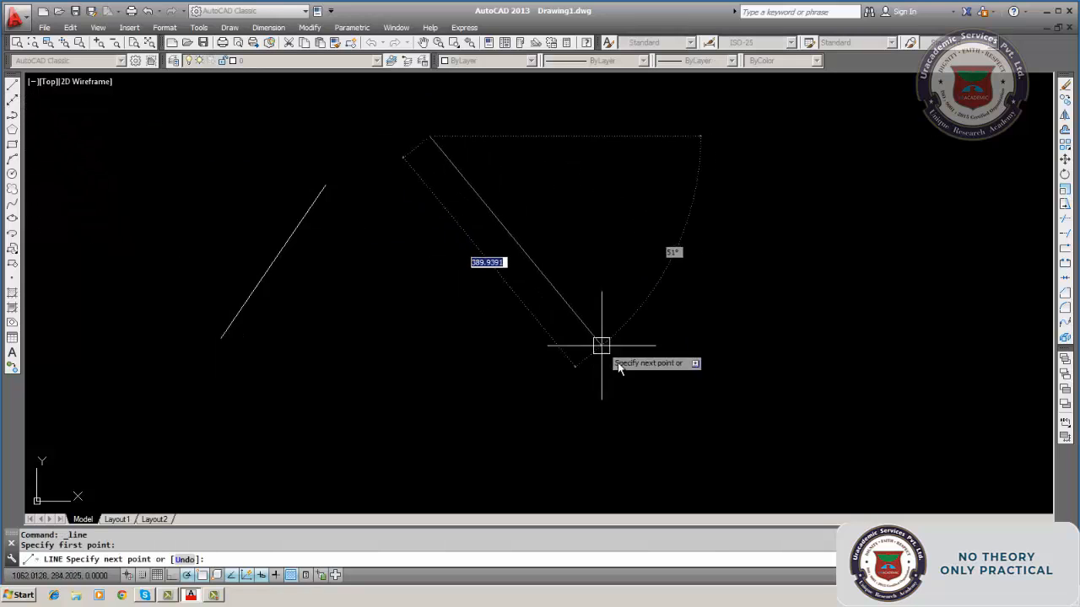
pyautogui.click(668, 433)
pyautogui.press('Return')
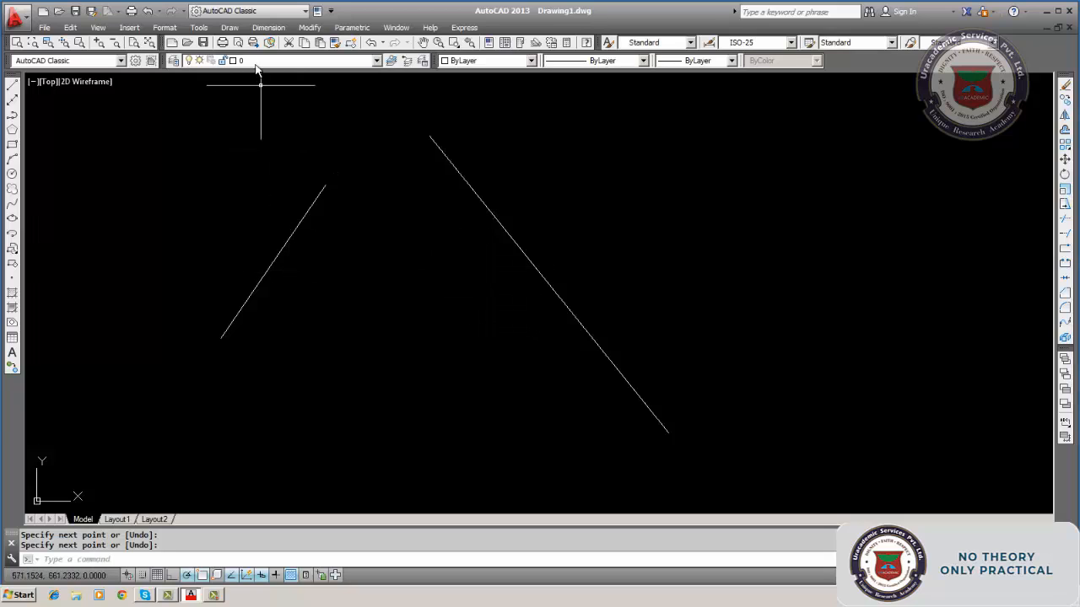
# Draw a circle with the Tan, Tan, Radius option tangent to the left and right slanted lines, with a radius of 200.
pyautogui.click(230, 28)
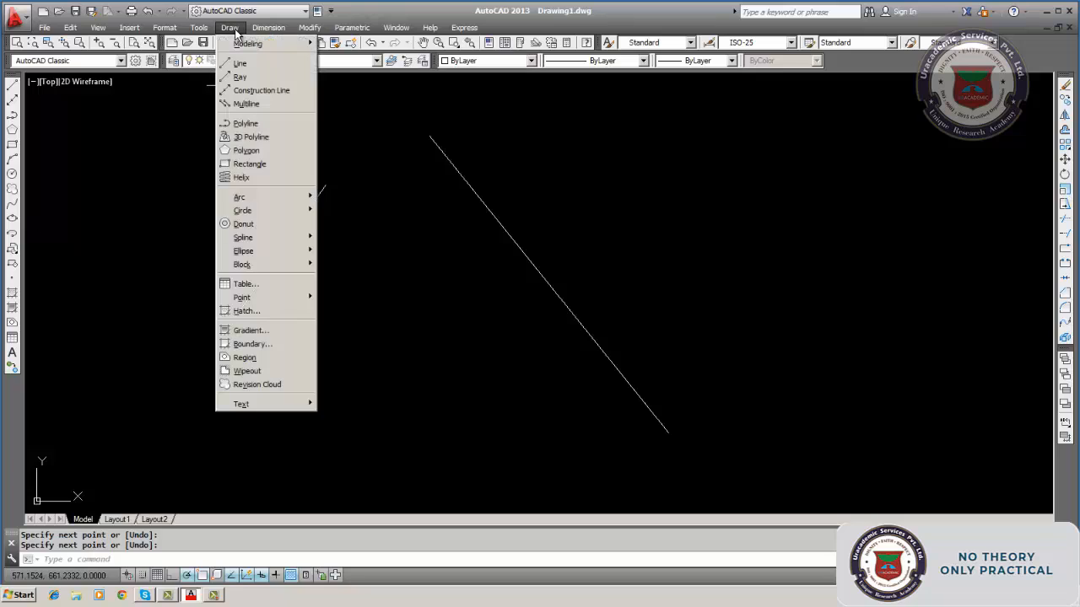
pyautogui.moveTo(253, 210)
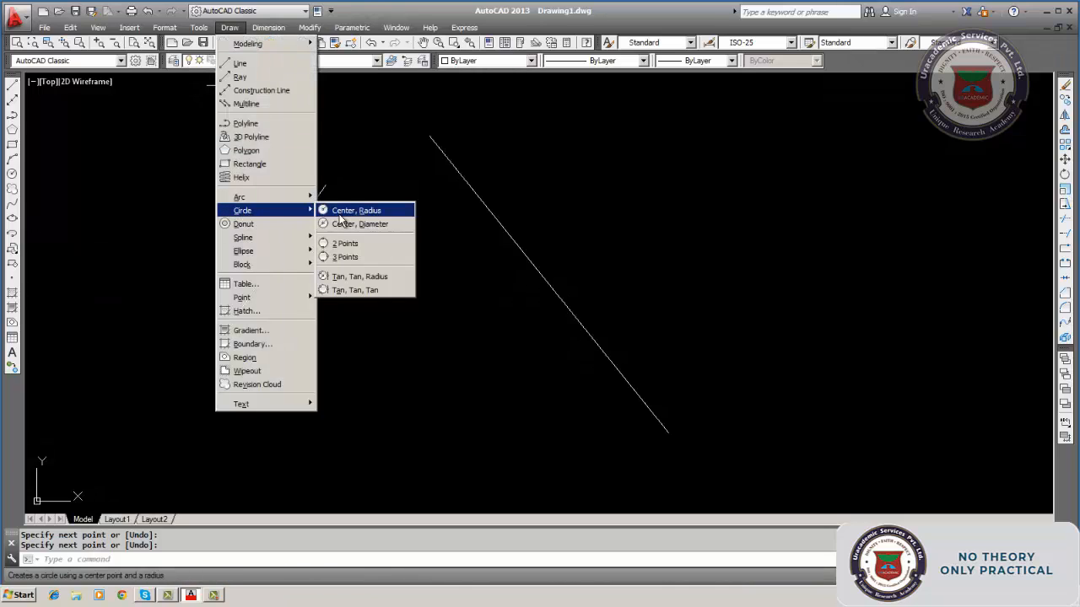
pyautogui.click(341, 277)
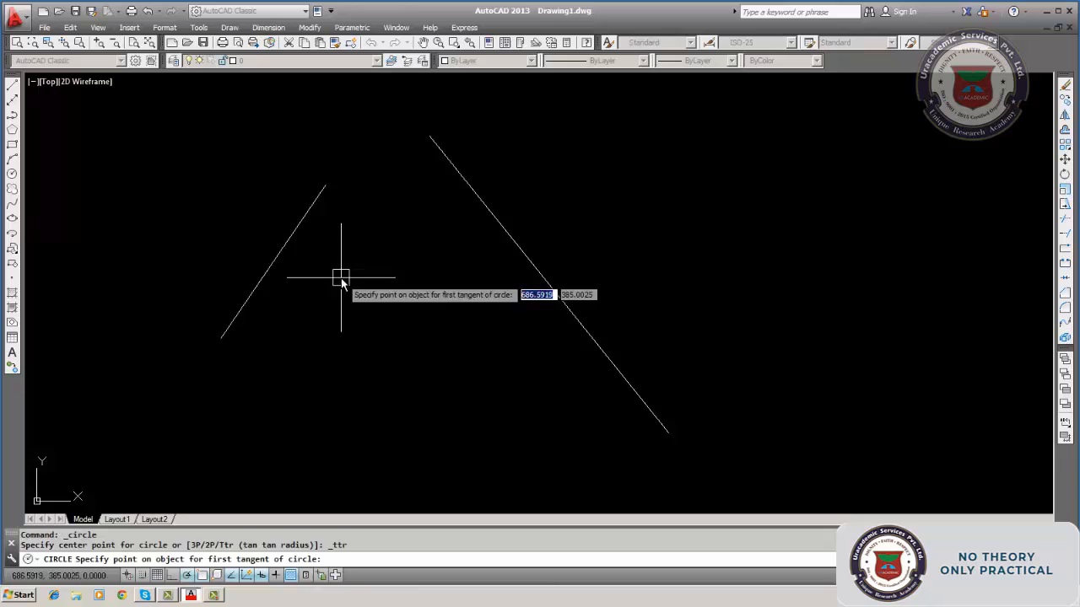
pyautogui.click(275, 254)
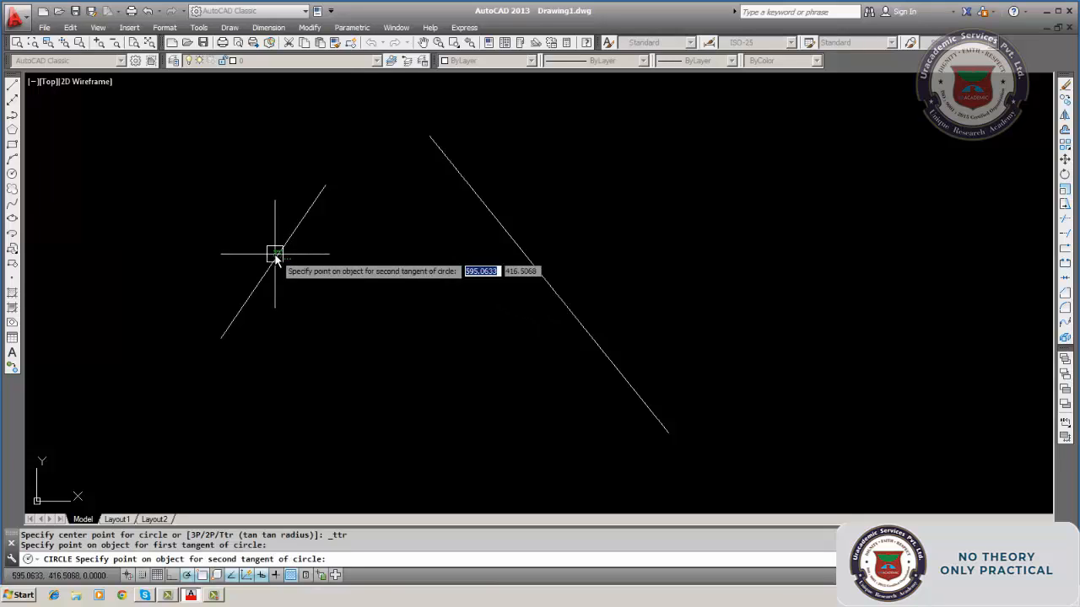
pyautogui.click(544, 290)
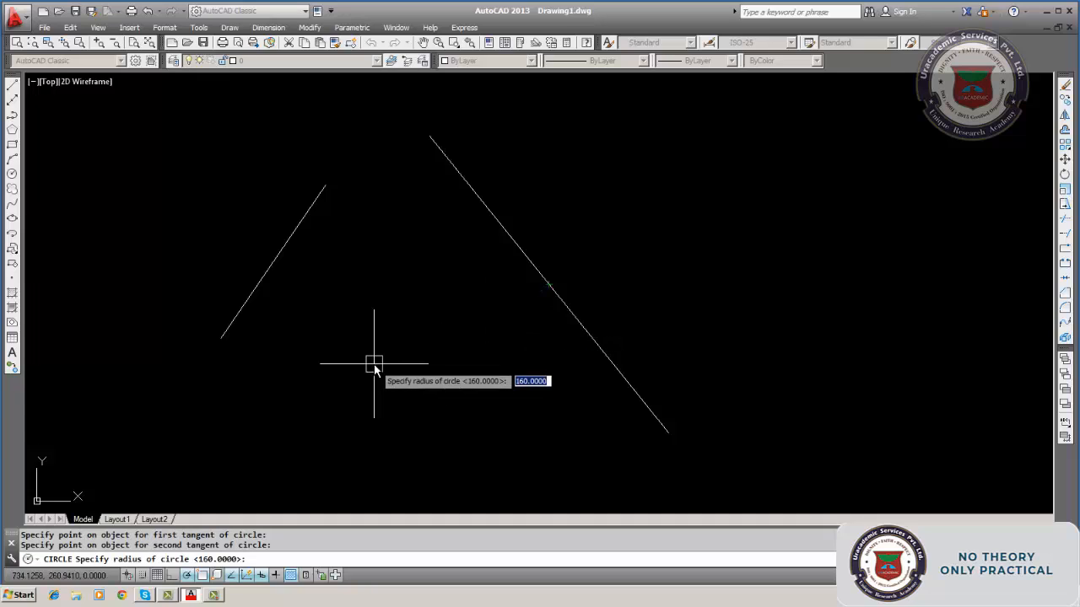
pyautogui.write('200')
pyautogui.press('Return')
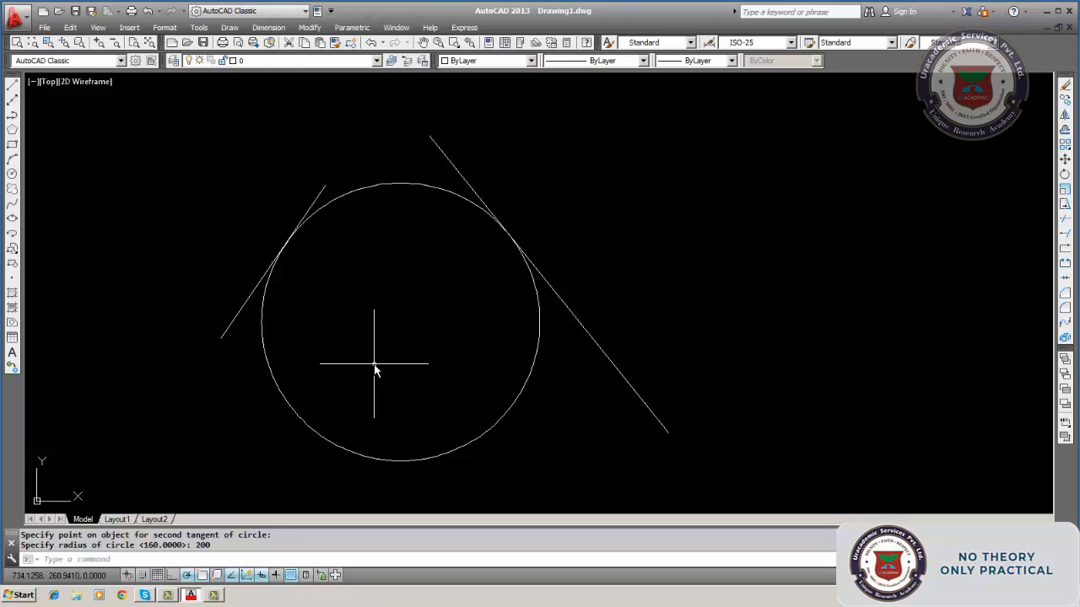
# Erase the radius 200 circle and both slanted lines one after another, leaving the drawing area empty.
pyautogui.click(1064, 86)
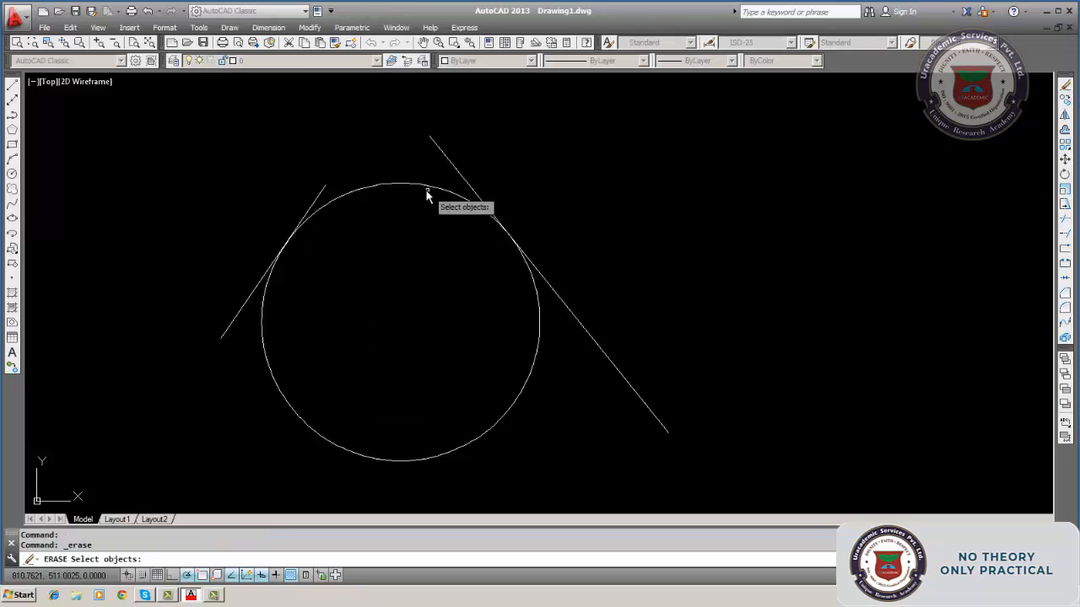
pyautogui.click(426, 190)
pyautogui.press('Return')
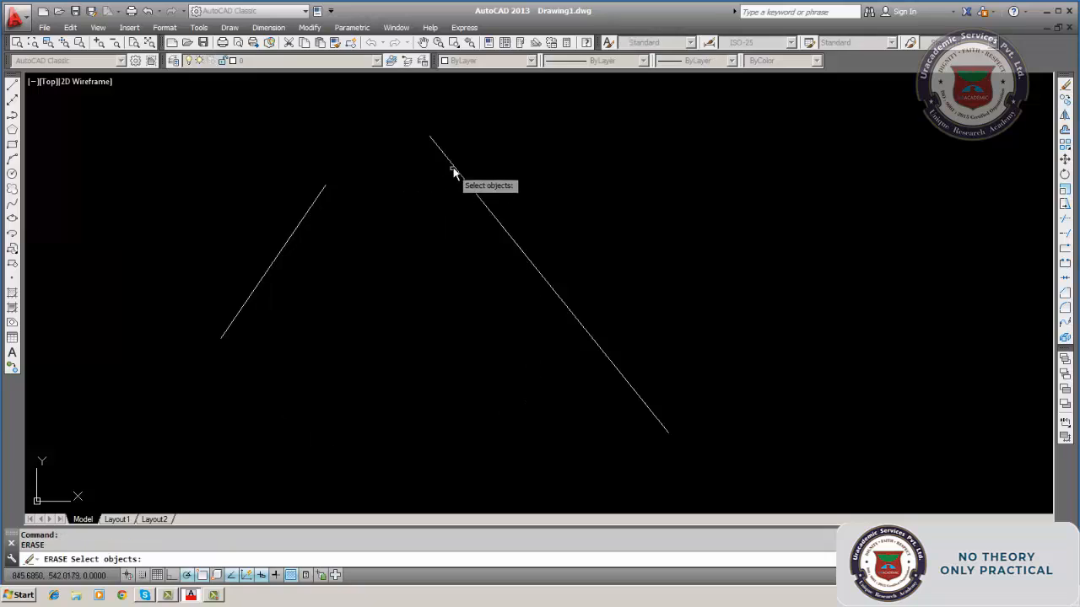
pyautogui.click(453, 172)
pyautogui.press('Return')
pyautogui.press('Return')
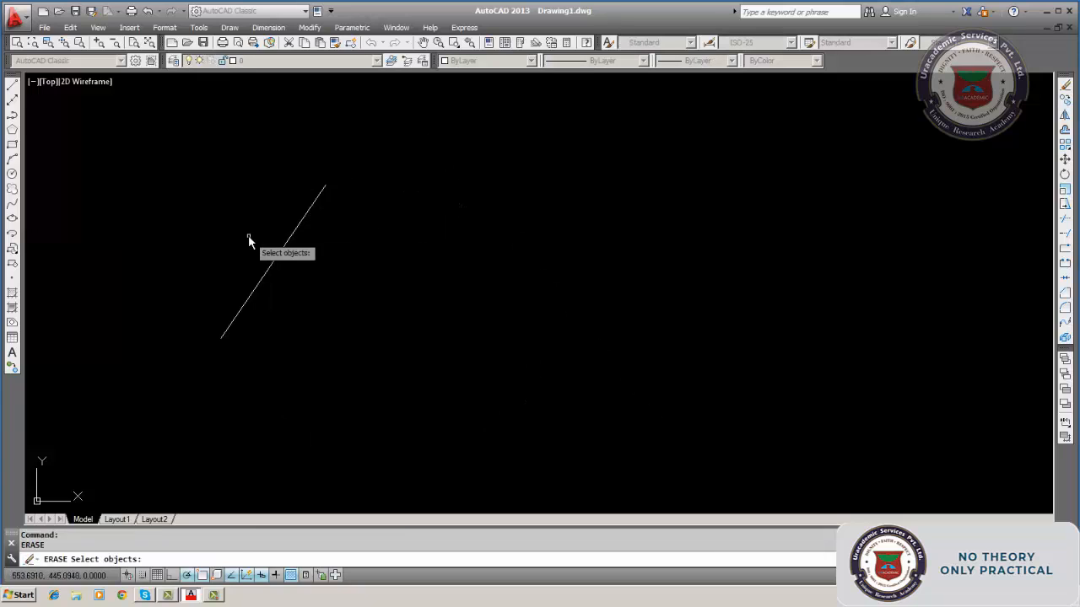
pyautogui.click(297, 234)
pyautogui.press('Return')
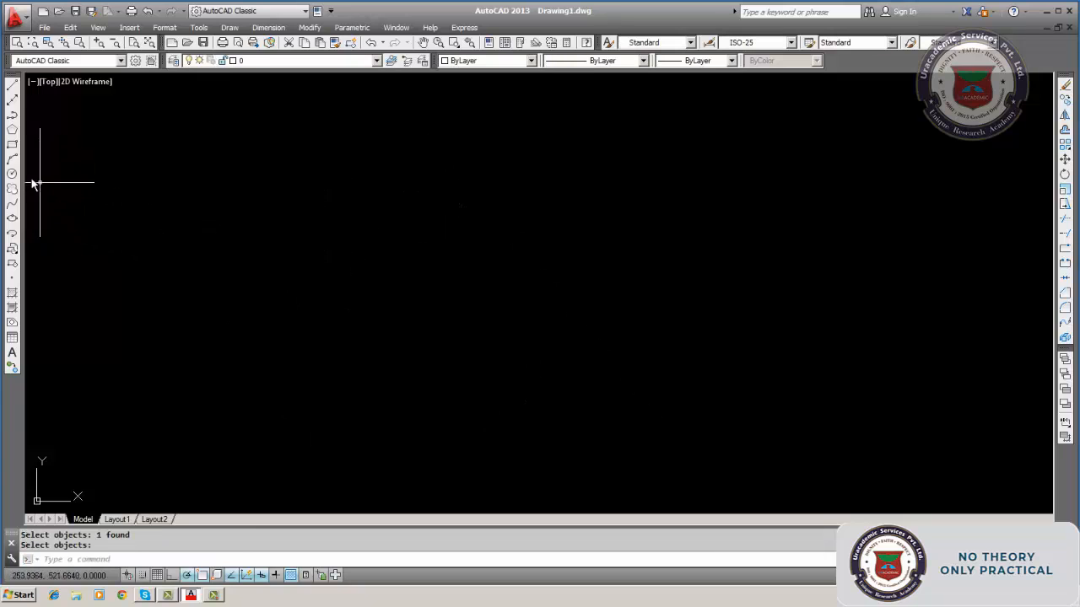
# Draw two long lines that cross near their upper ends, one slanting down to the left and one down to the right.
pyautogui.click(12, 85)
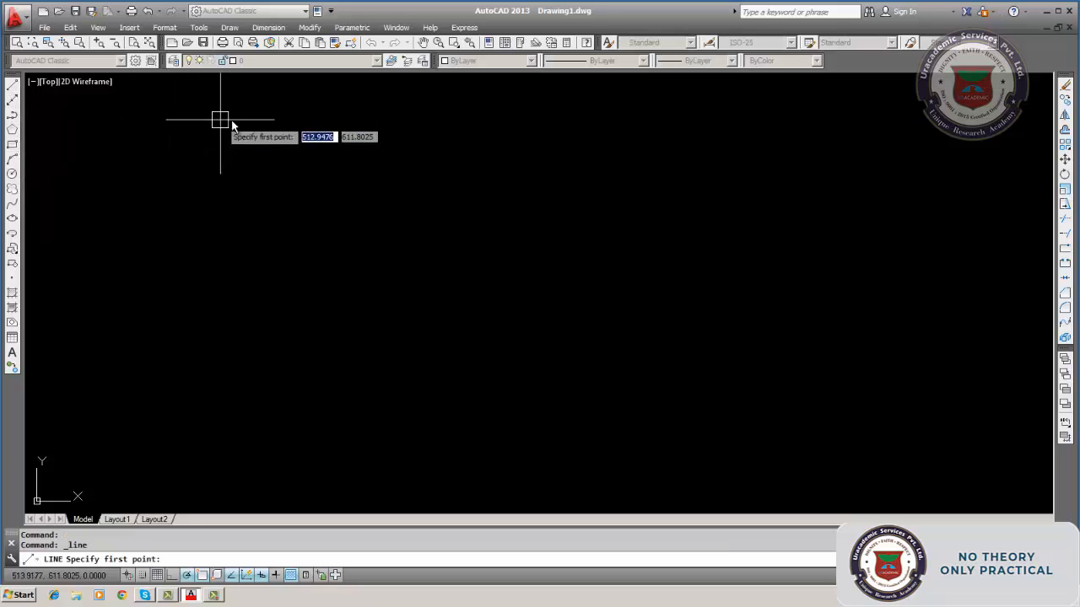
pyautogui.click(475, 125)
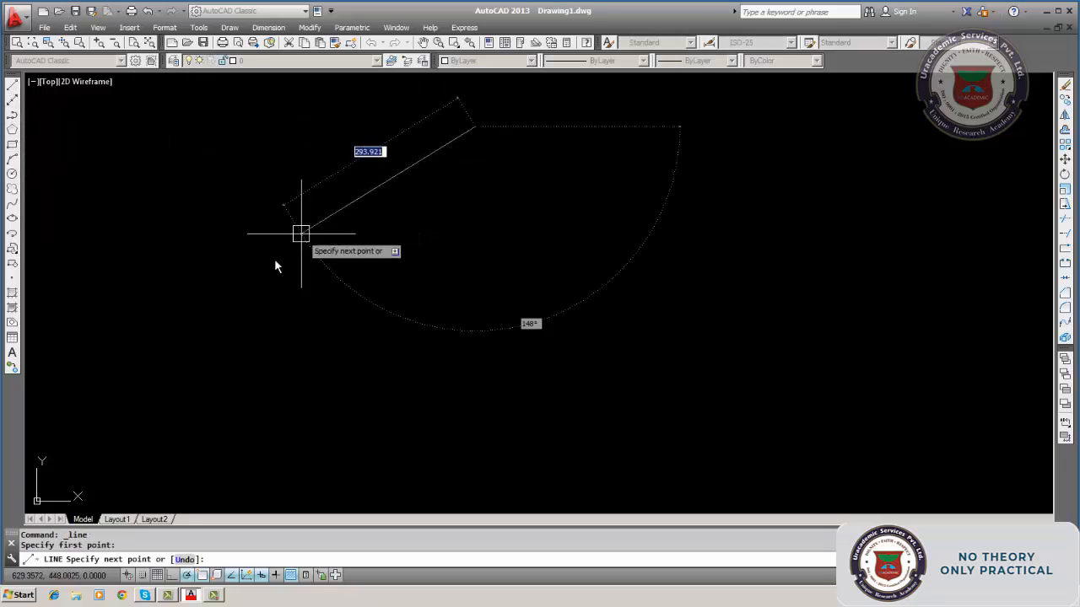
pyautogui.click(217, 320)
pyautogui.press('Return')
pyautogui.click(12, 85)
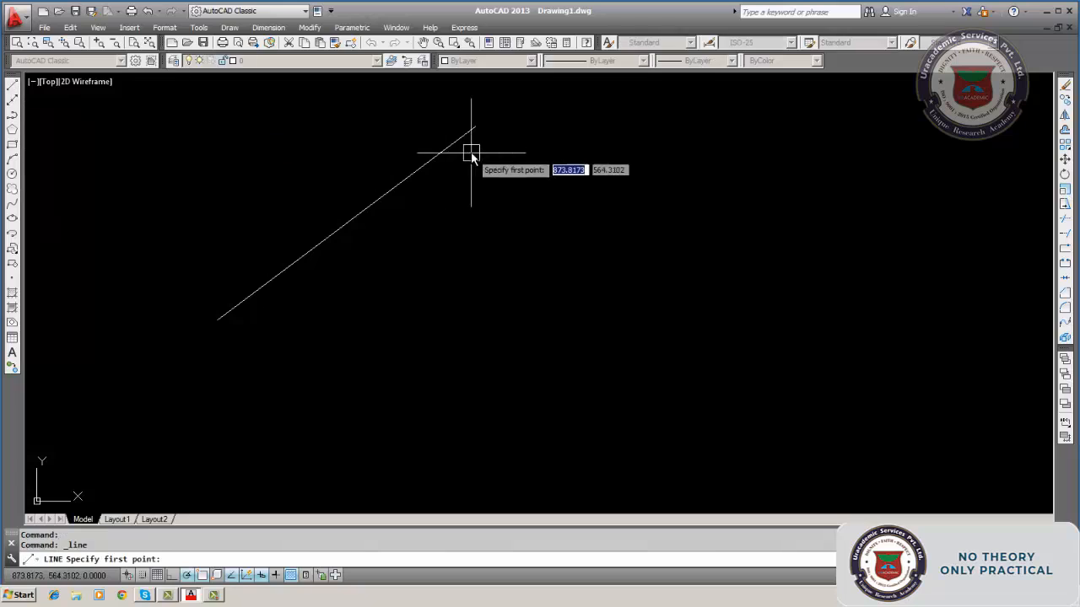
pyautogui.click(389, 129)
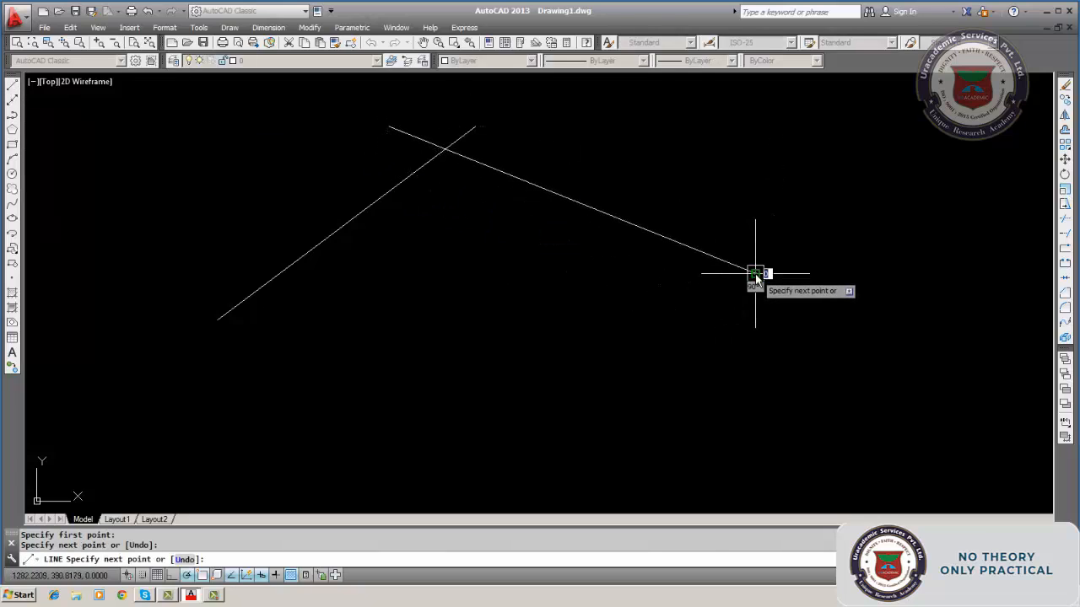
pyautogui.click(755, 274)
pyautogui.press('Return')
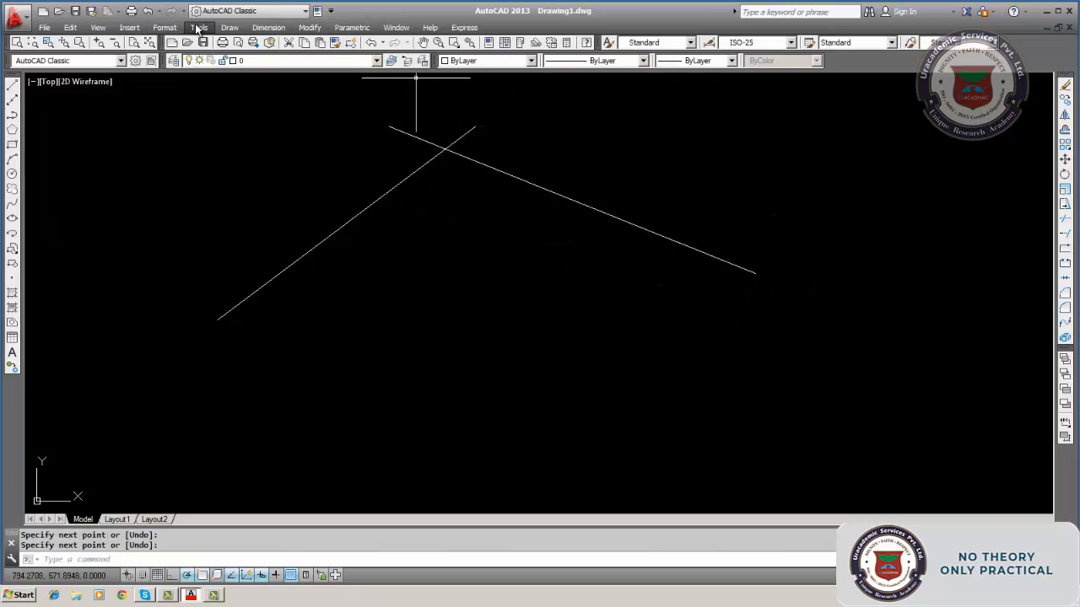
# Draw a circle of radius 200 tangent to both crossing lines, below their intersection, with the Tan, Tan, Radius option.
pyautogui.click(229, 27)
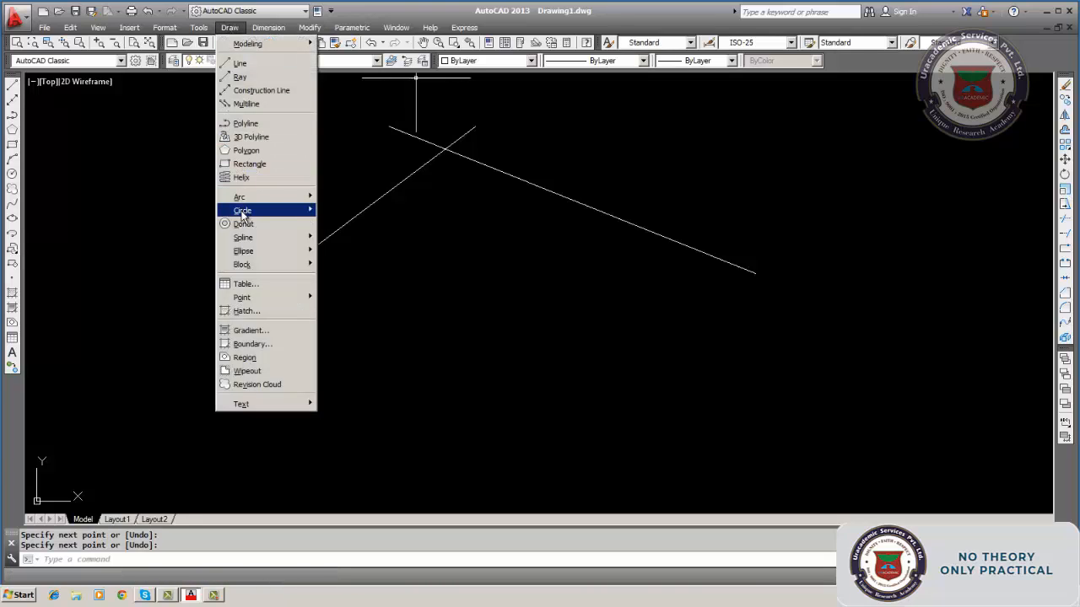
pyautogui.moveTo(243, 217)
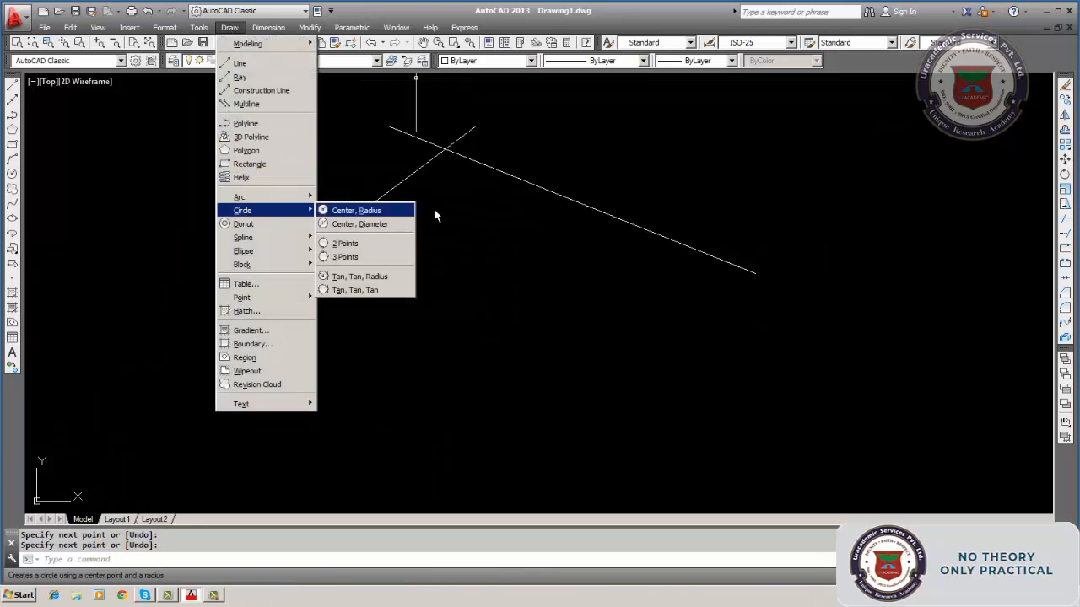
pyautogui.click(386, 276)
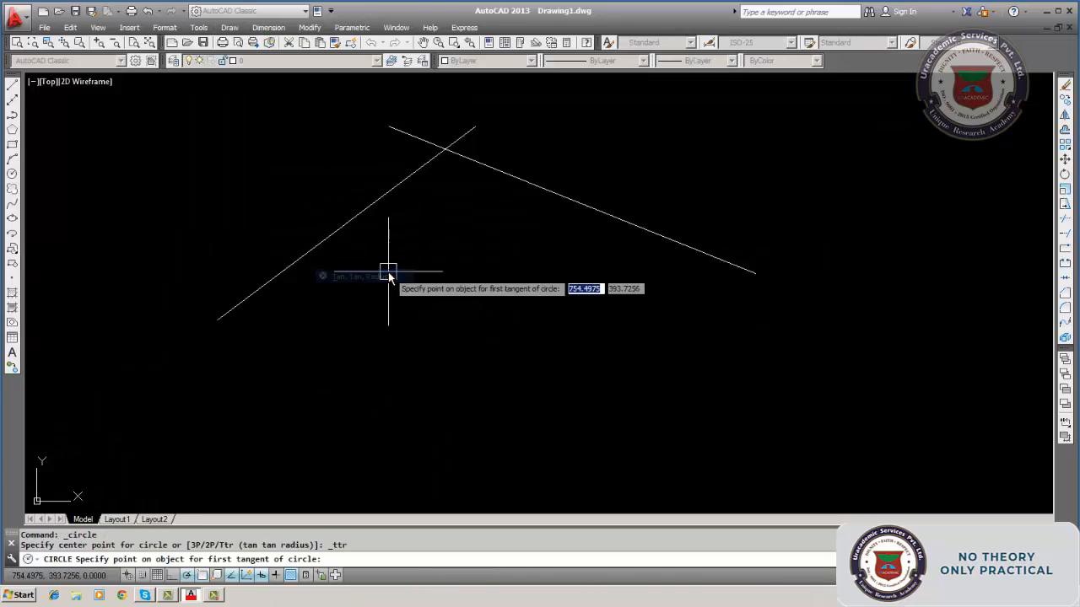
pyautogui.click(351, 230)
pyautogui.click(593, 217)
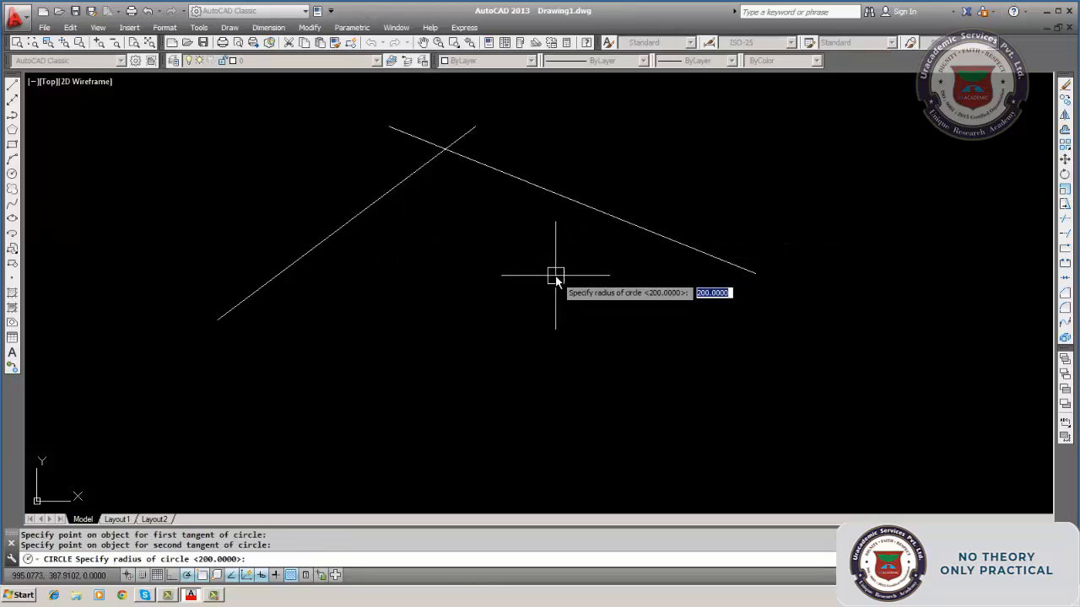
pyautogui.write('200')
pyautogui.press('Return')
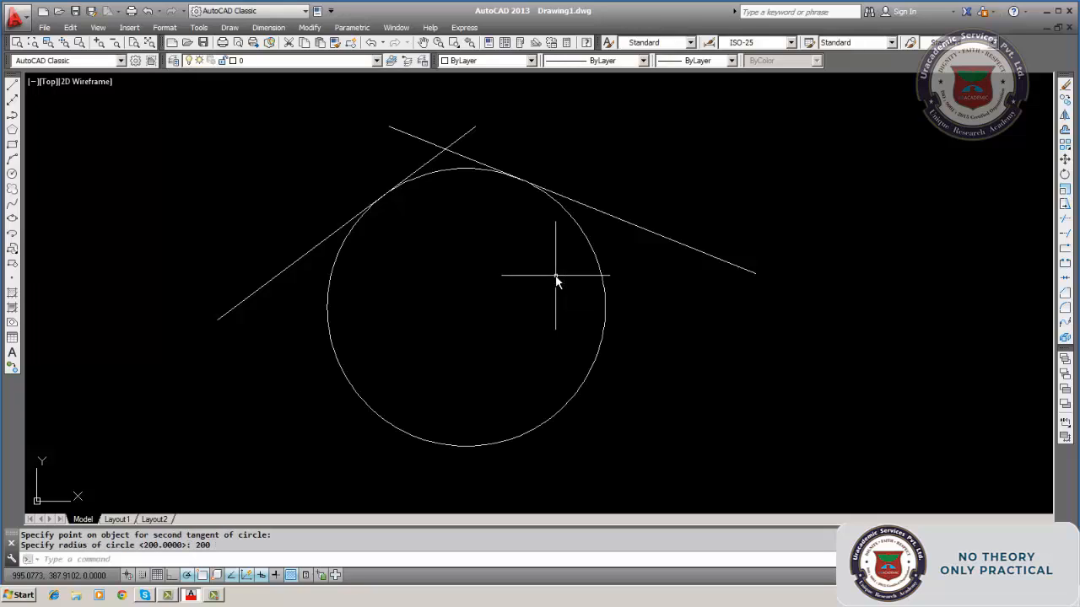
# Erase the circle and both crossing lines together in one Erase operation.
pyautogui.click(1065, 84)
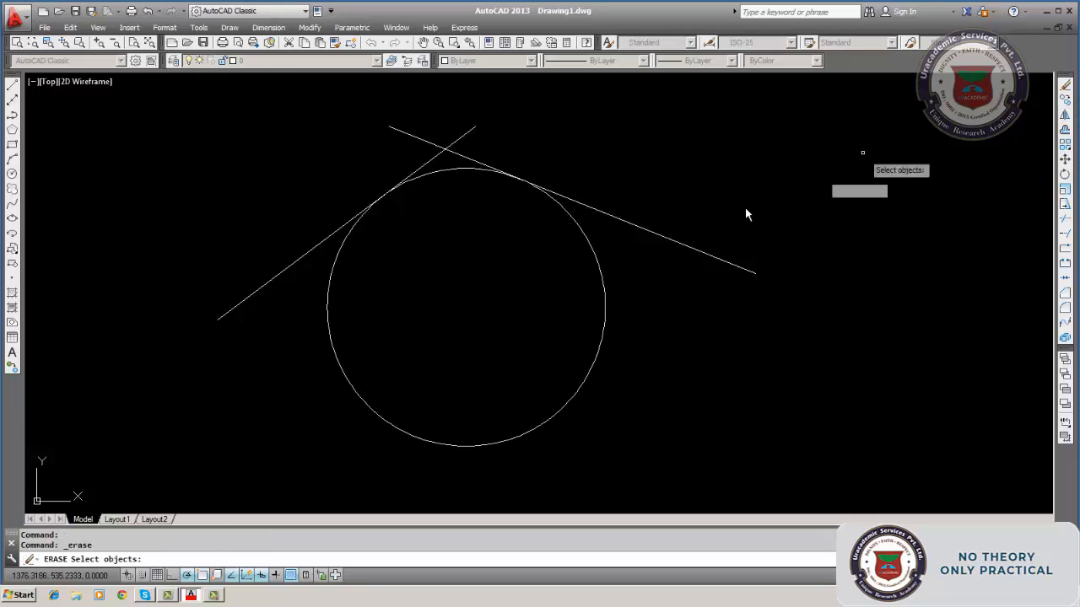
pyautogui.click(675, 241)
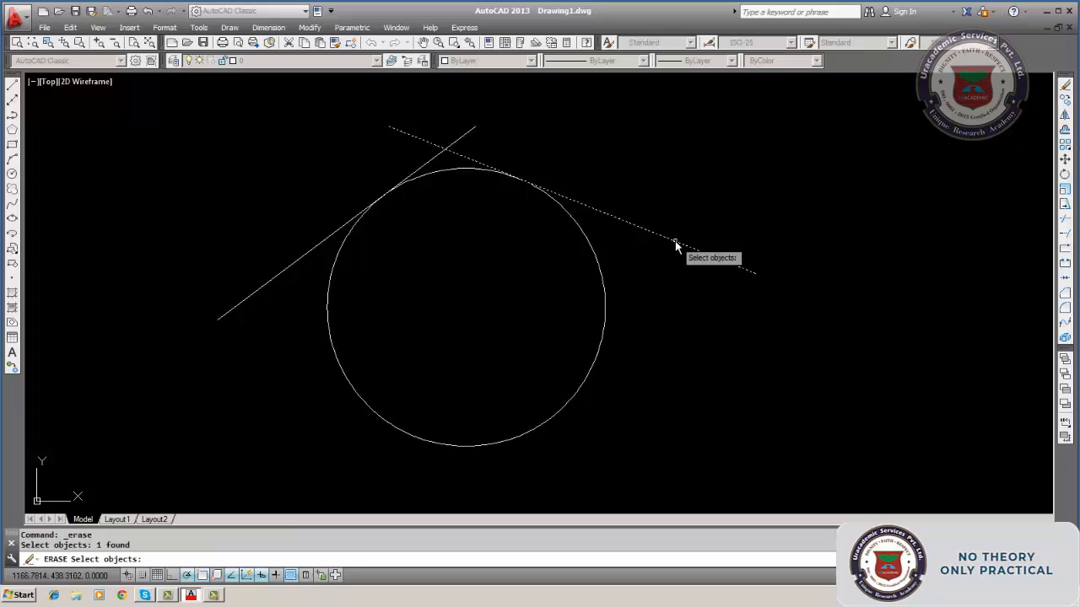
pyautogui.click(599, 262)
pyautogui.click(430, 163)
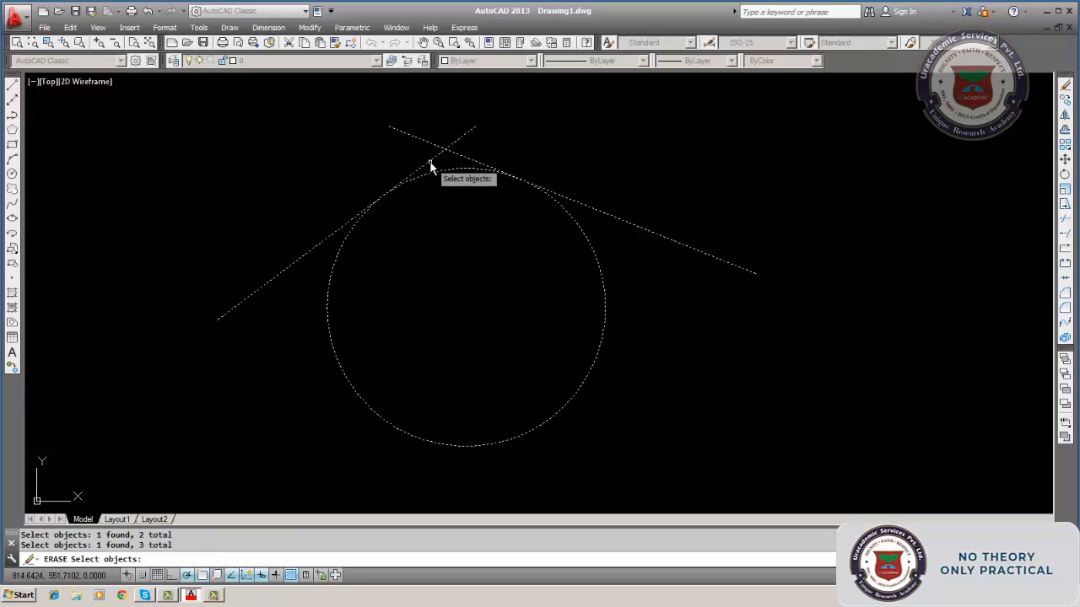
pyautogui.press('Return')
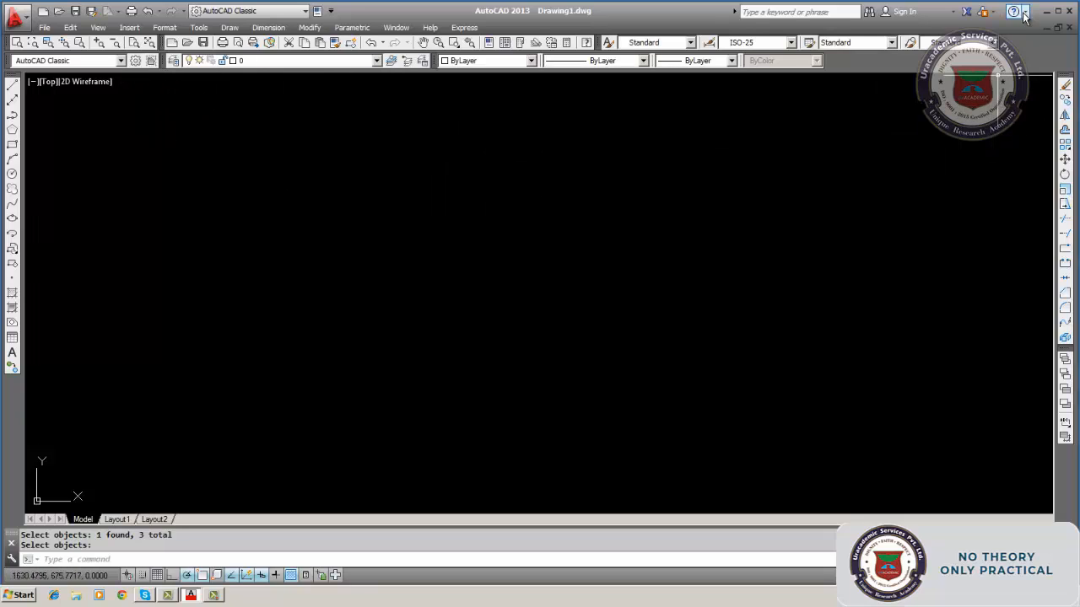
pyautogui.click(227, 28)
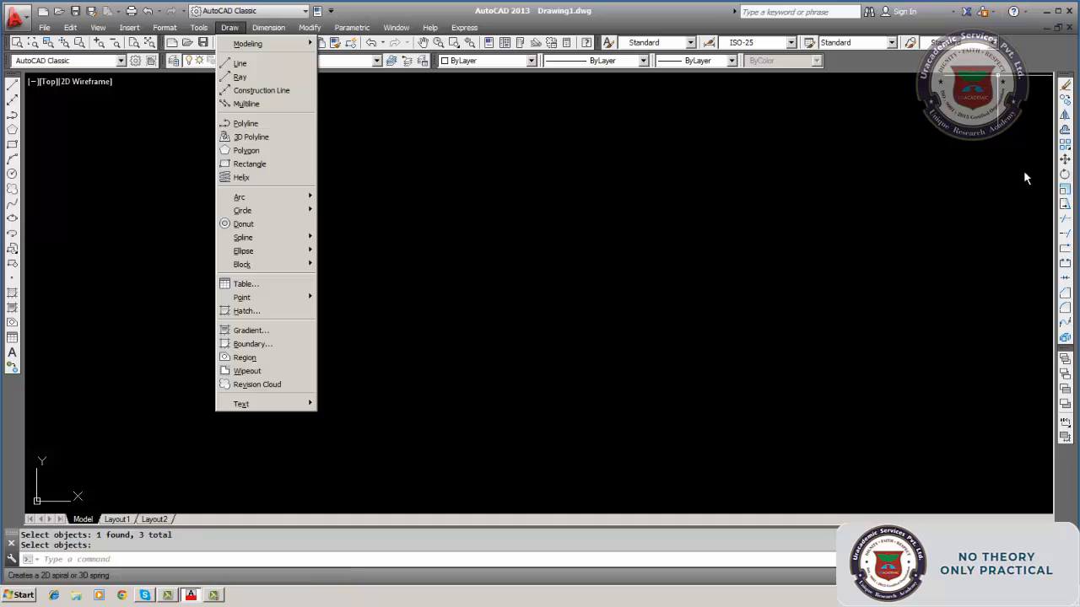
pyautogui.click(1069, 14)
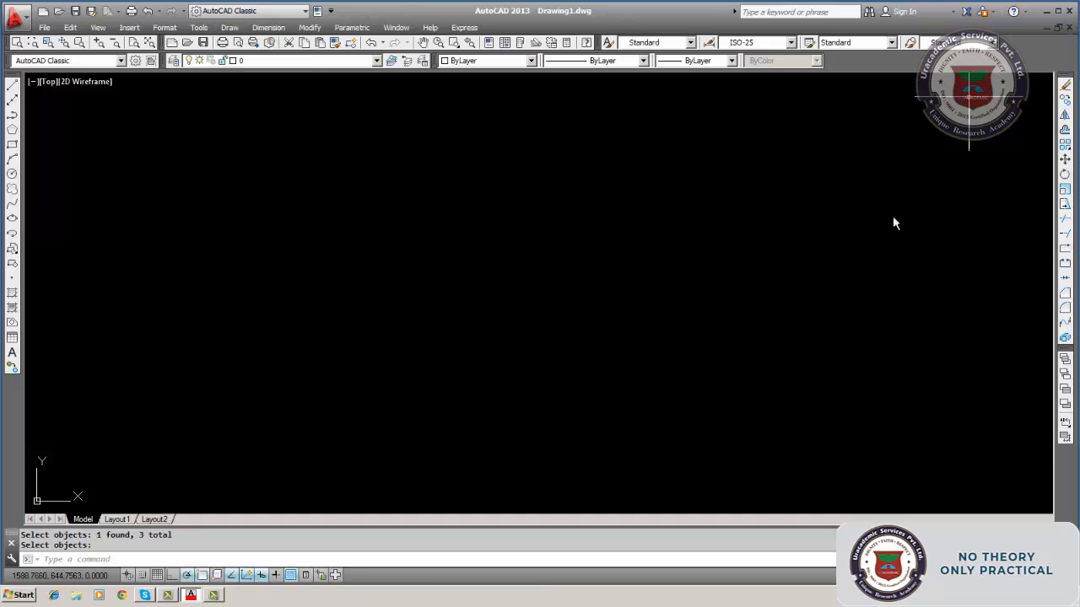
pyautogui.click(1046, 12)
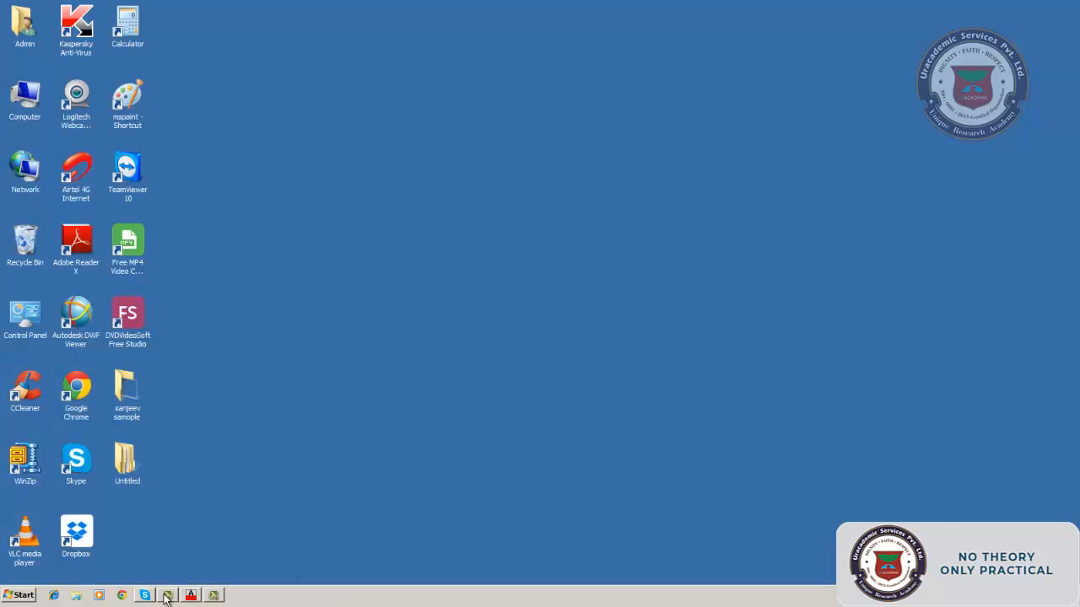
pyautogui.click(212, 595)
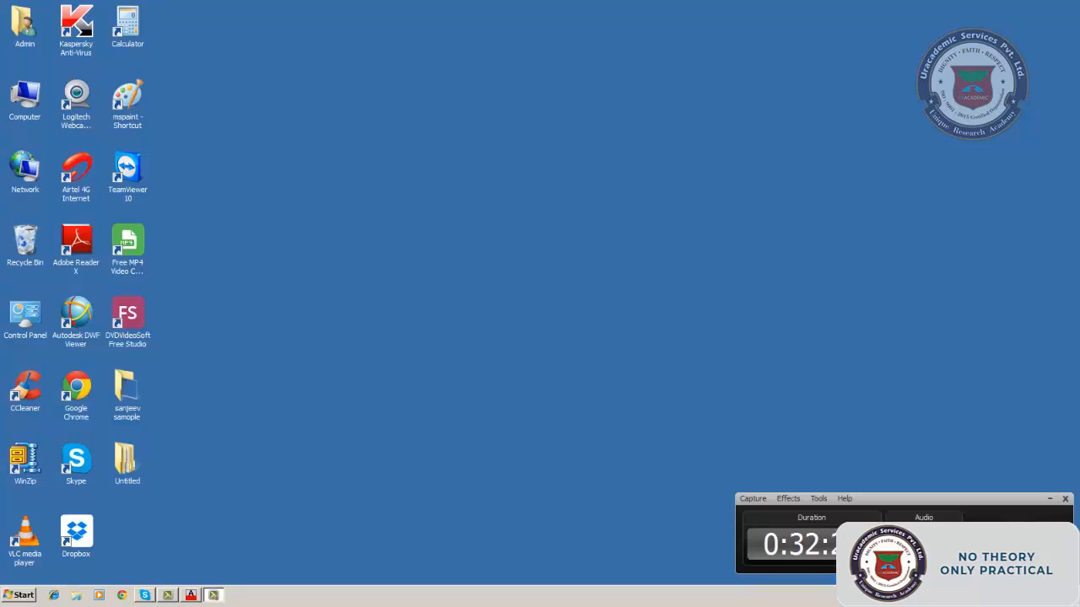